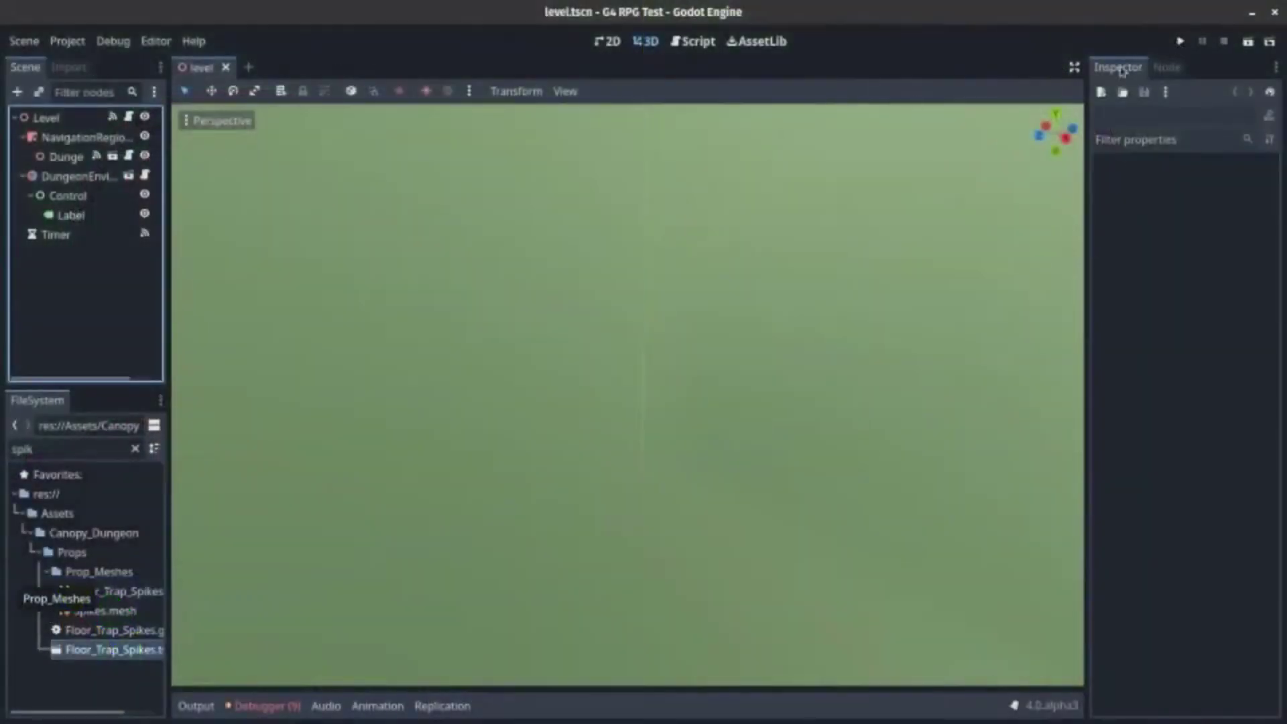
Run the project and walk the player capsule around the starting dungeon room to check its lighting
left_click(1181, 42)
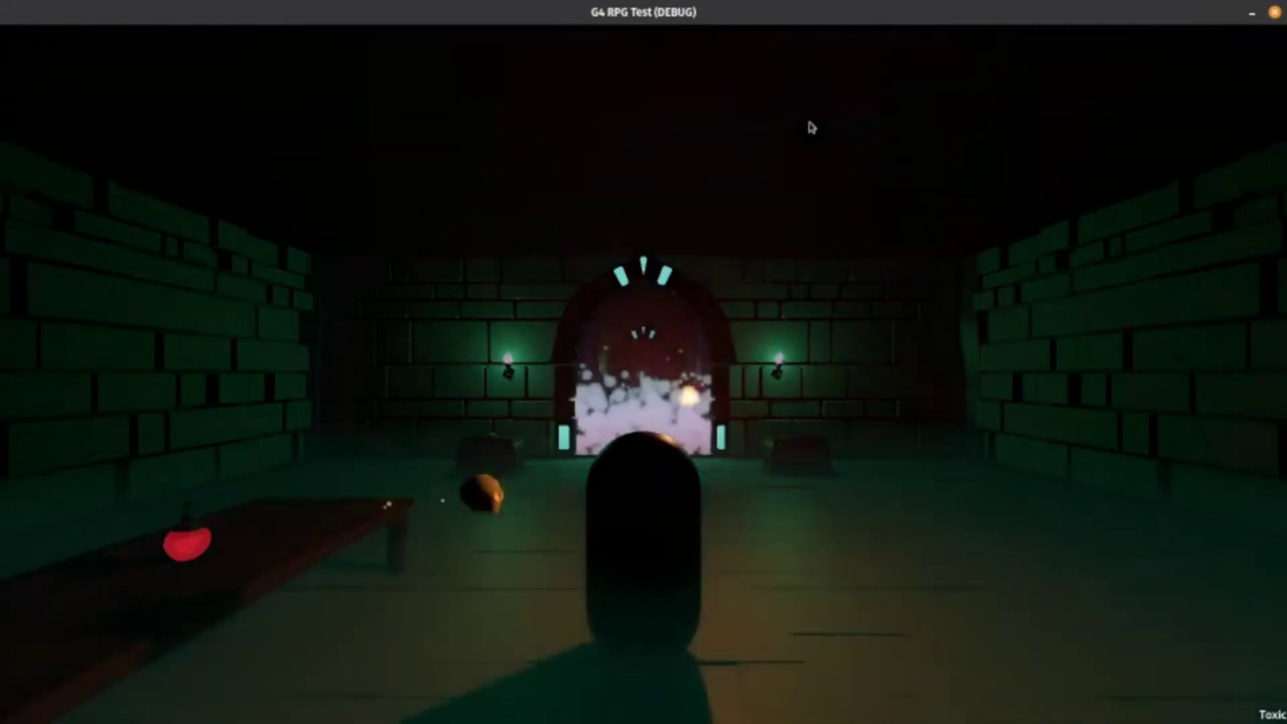
left_click(951, 179)
key("w")
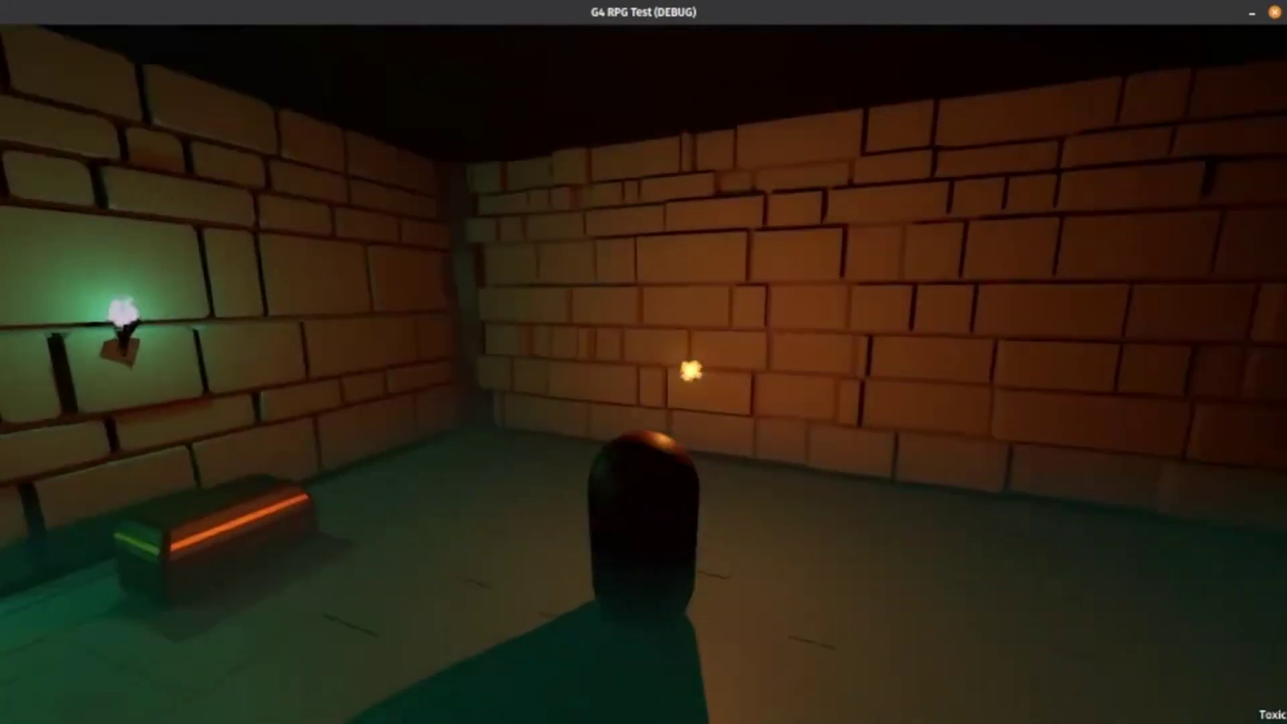
key("w")
key("s")
key("w")
key("w")
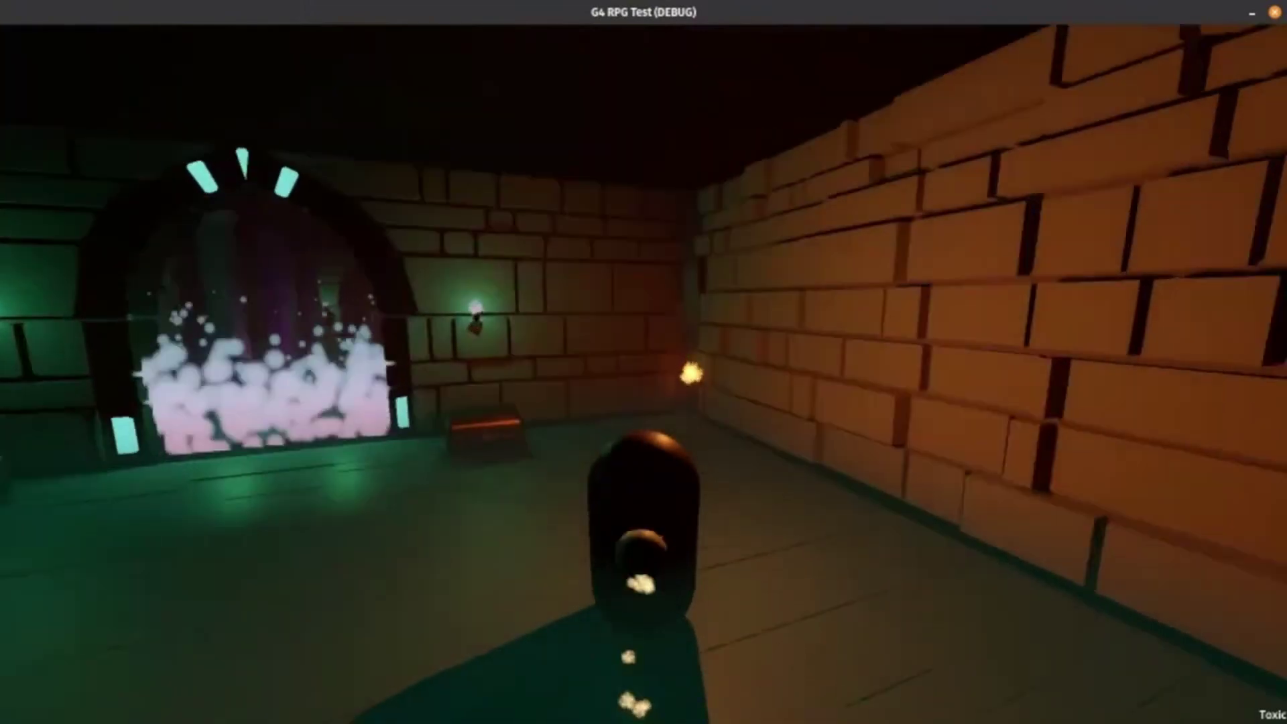
key("s")
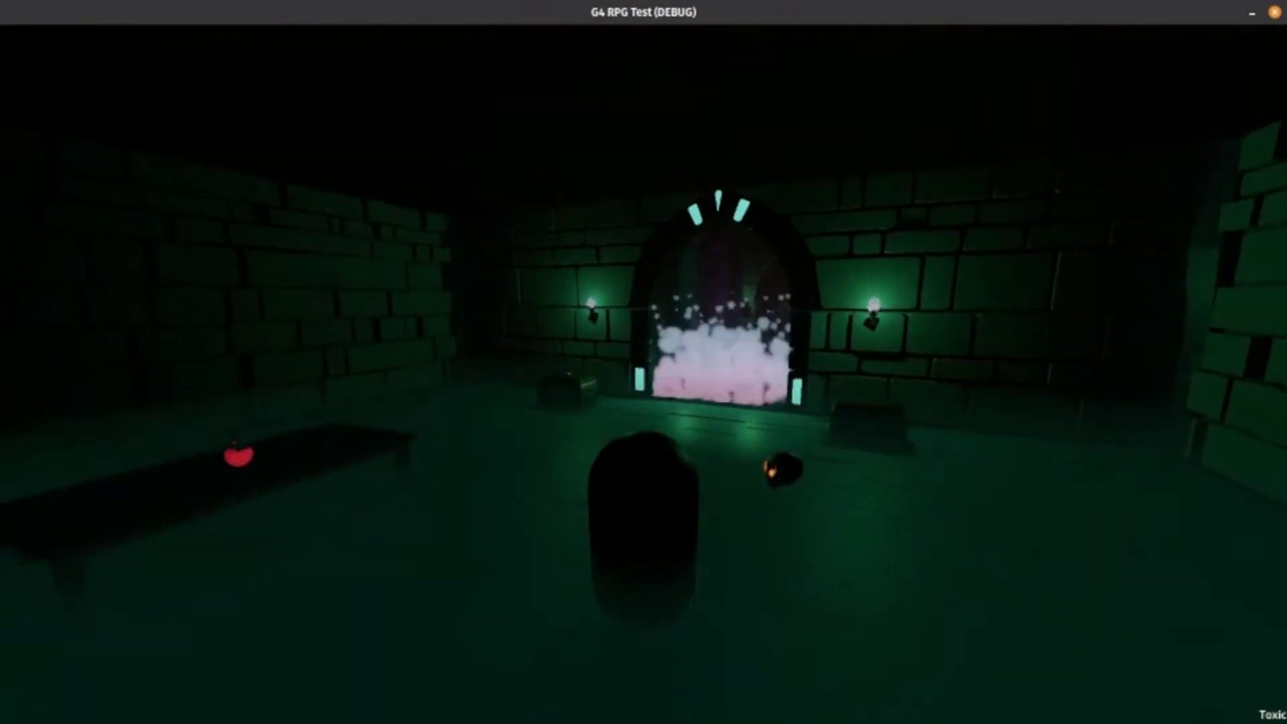
Cycle the dungeon environment through the Default, Frozen, Desert, Volcano and Toxic themes in the starting room, ending on Desert
key("Tab")
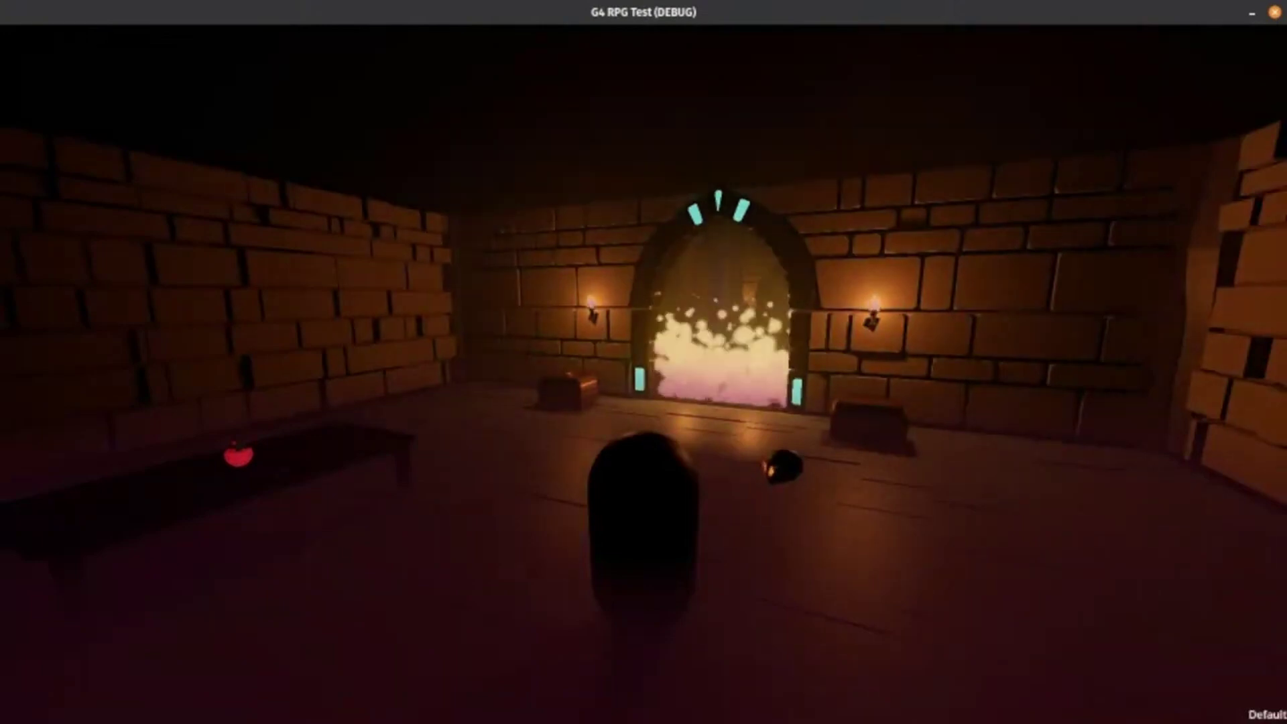
key("Tab")
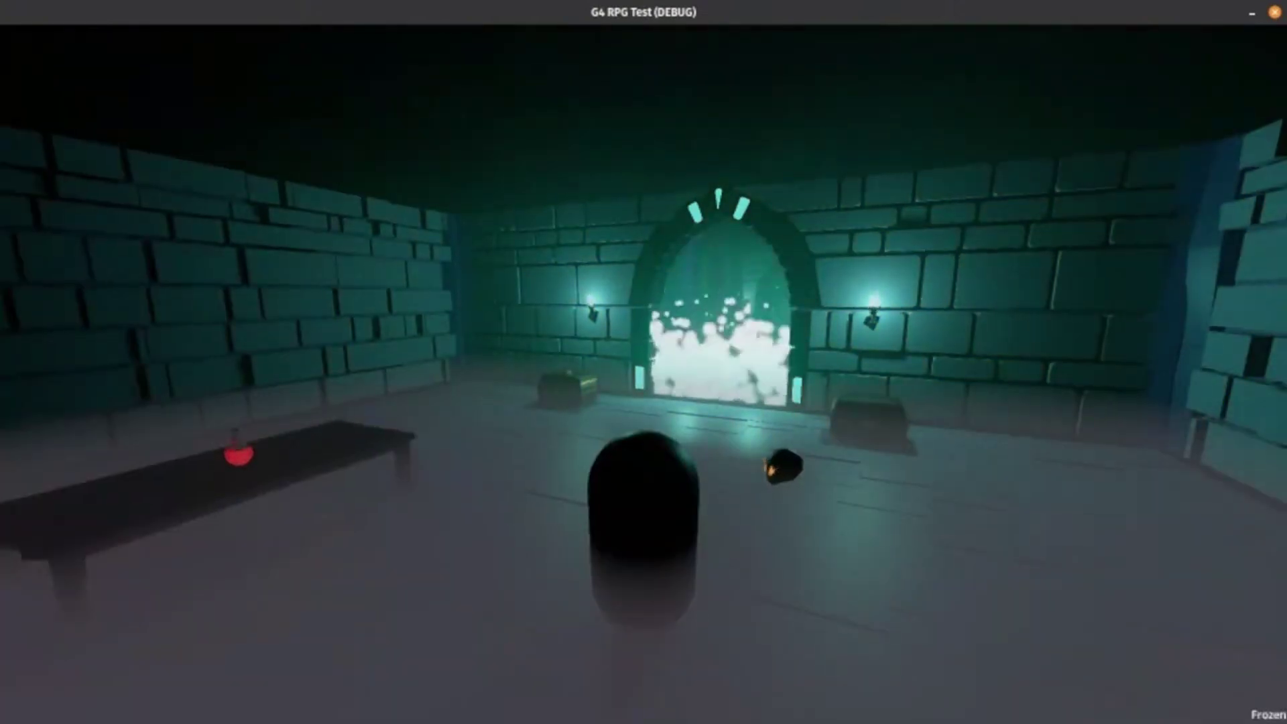
key("Tab")
key("Tab")
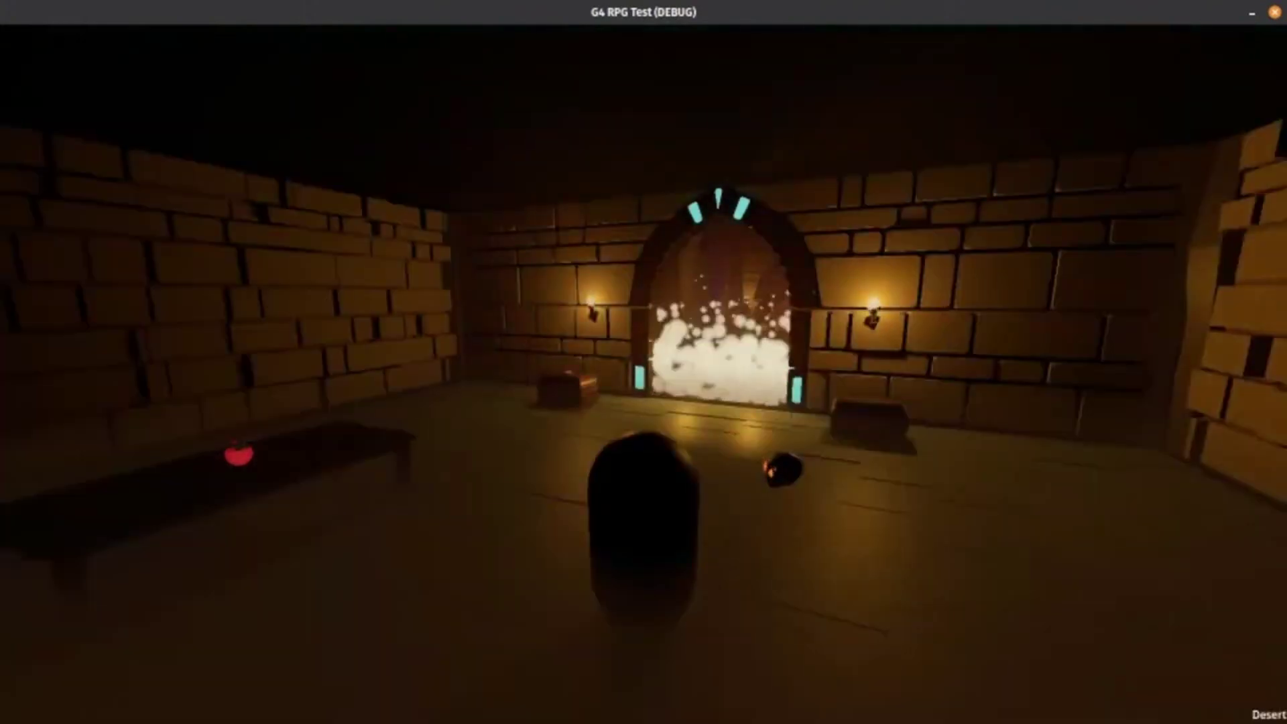
key("Tab")
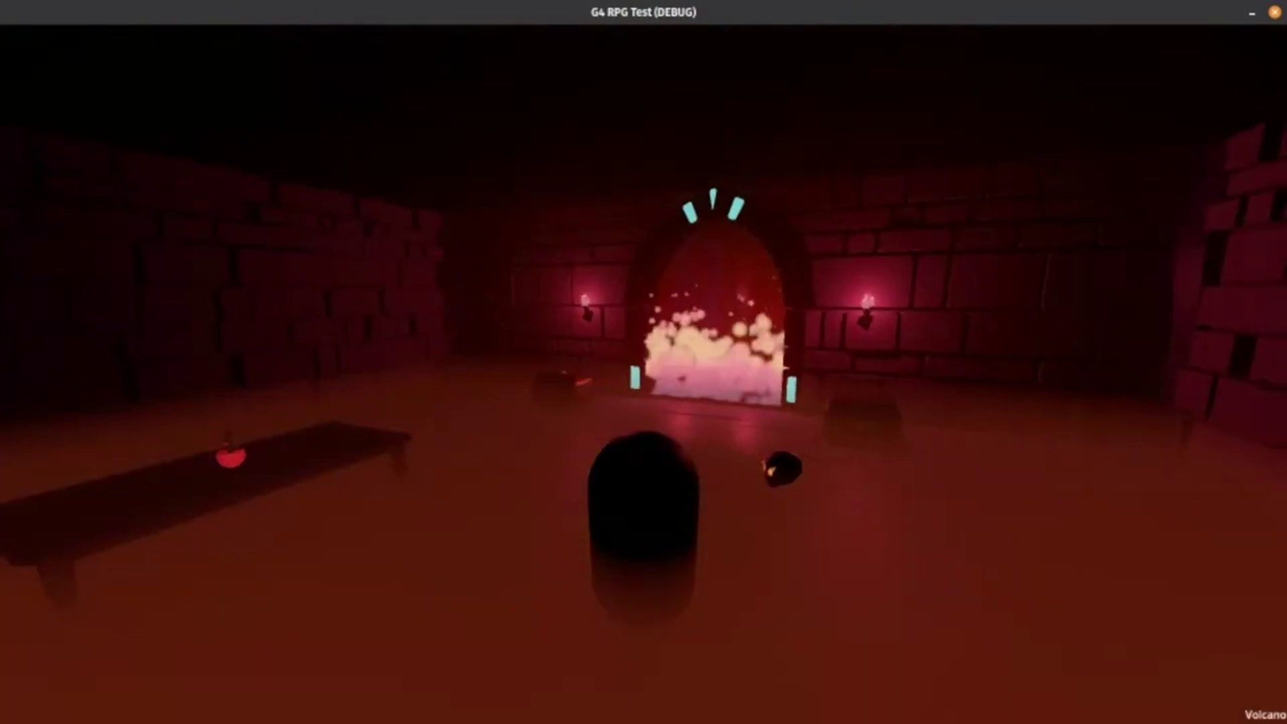
key("Tab")
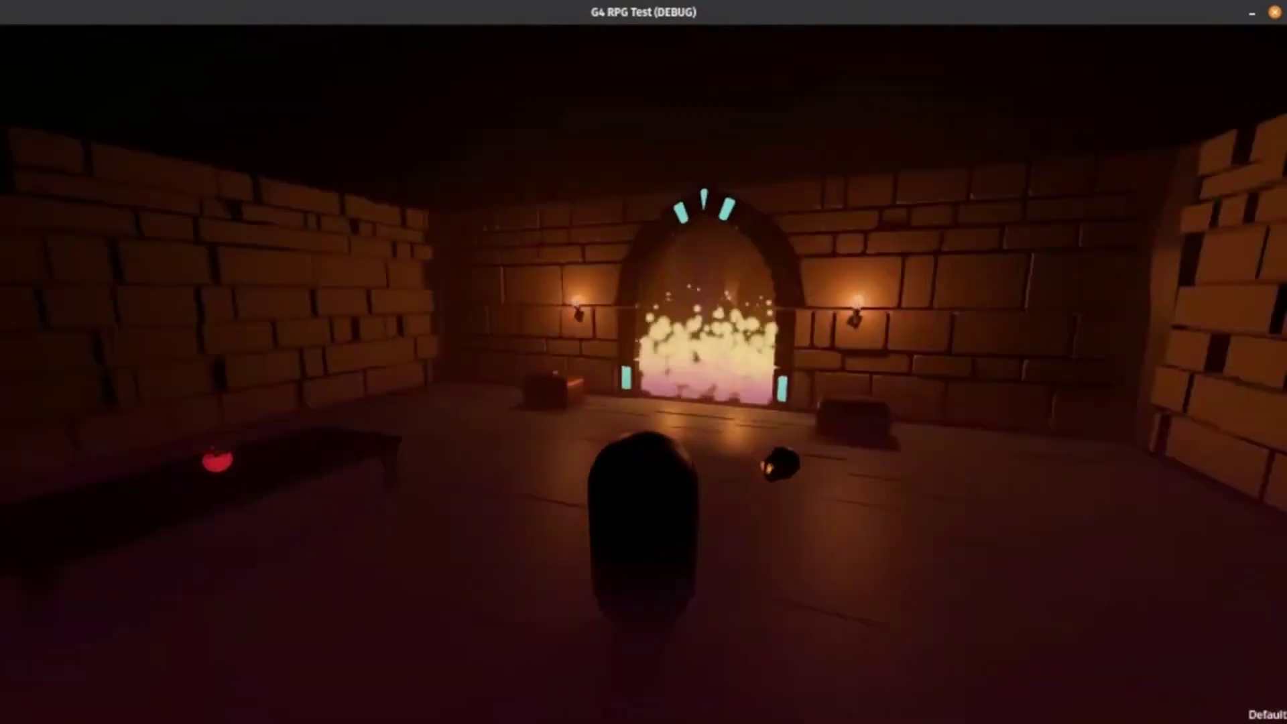
key("Tab")
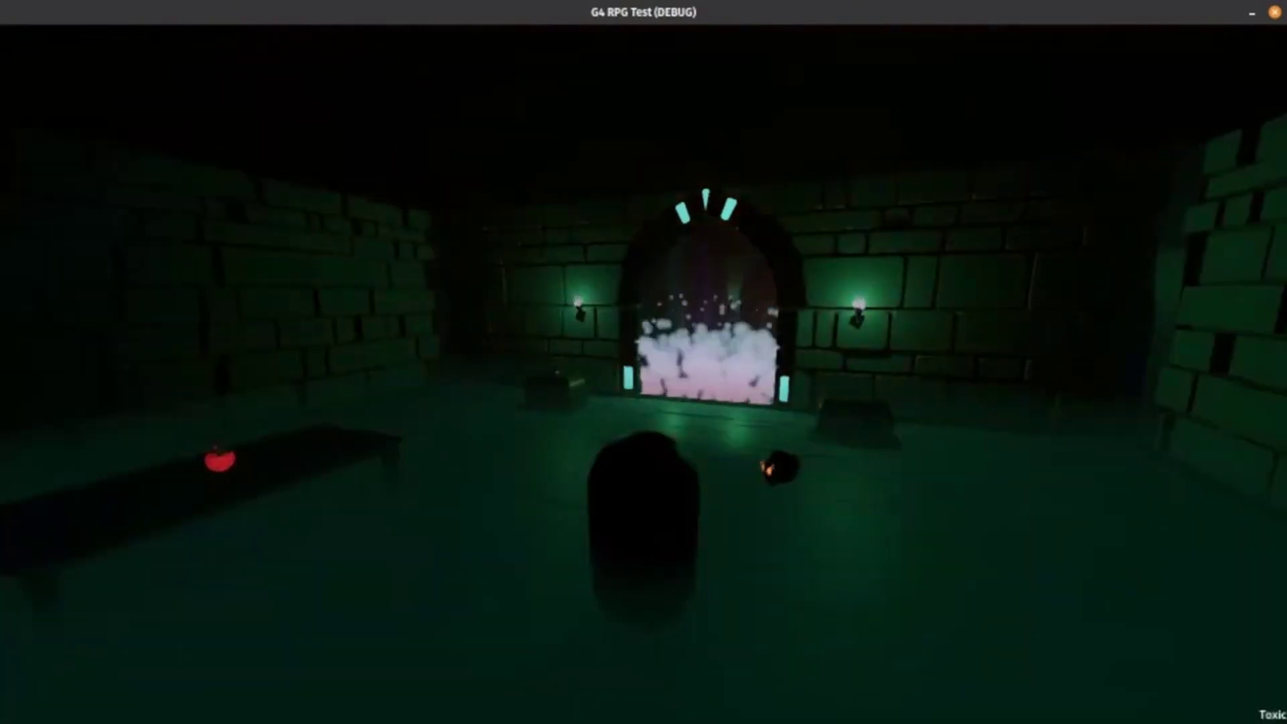
key("Tab")
Walk the player through the glowing archway into the pillared hall and approach the altar with the skulls
key("w")
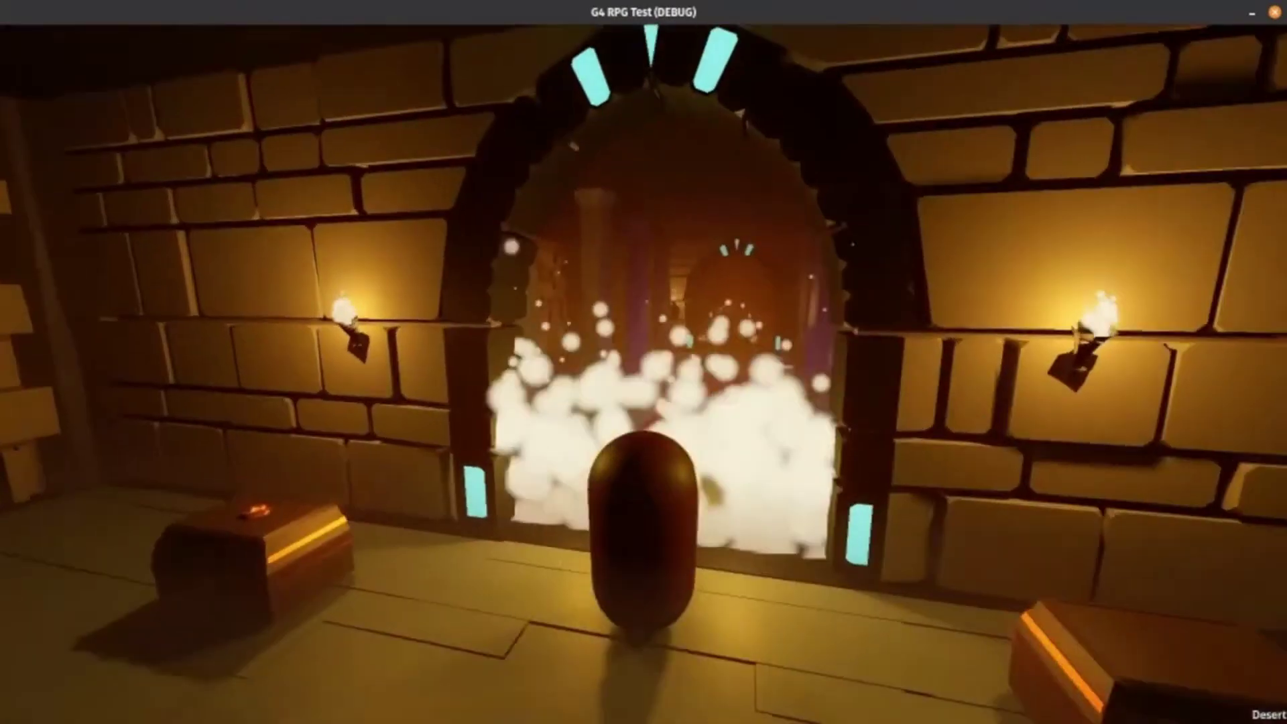
key("w")
key("w")
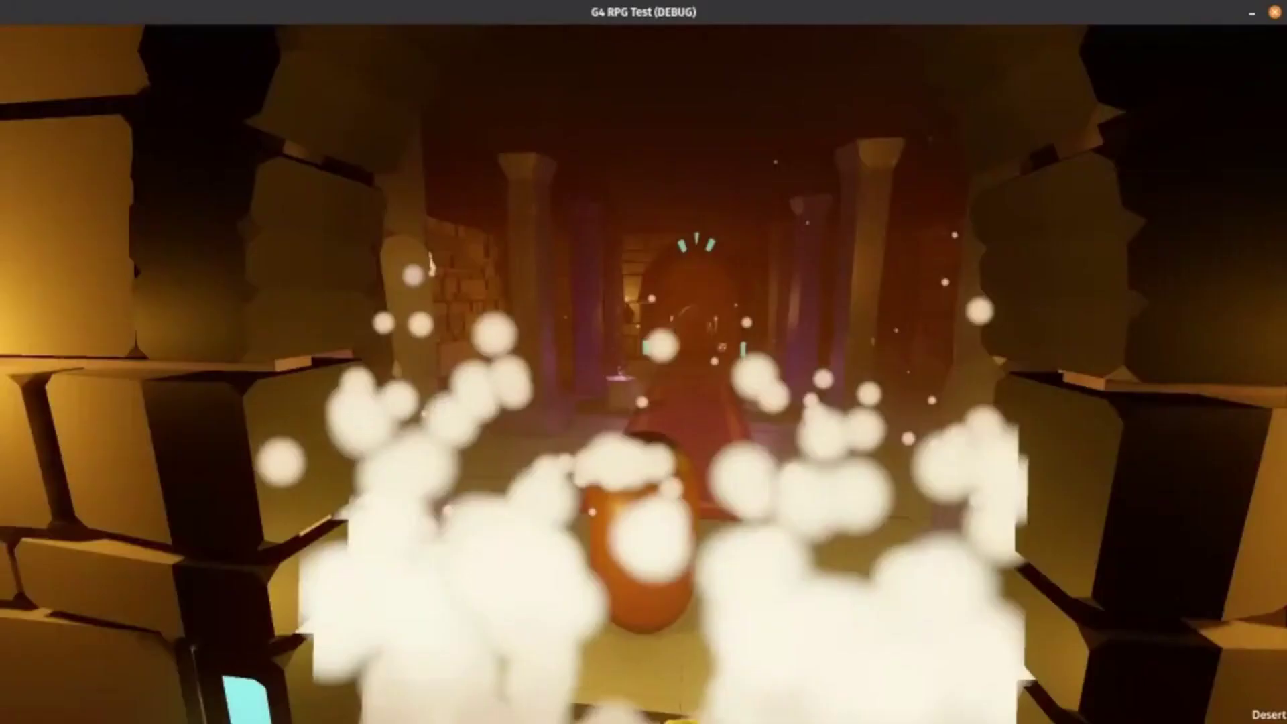
key("w")
key("w")
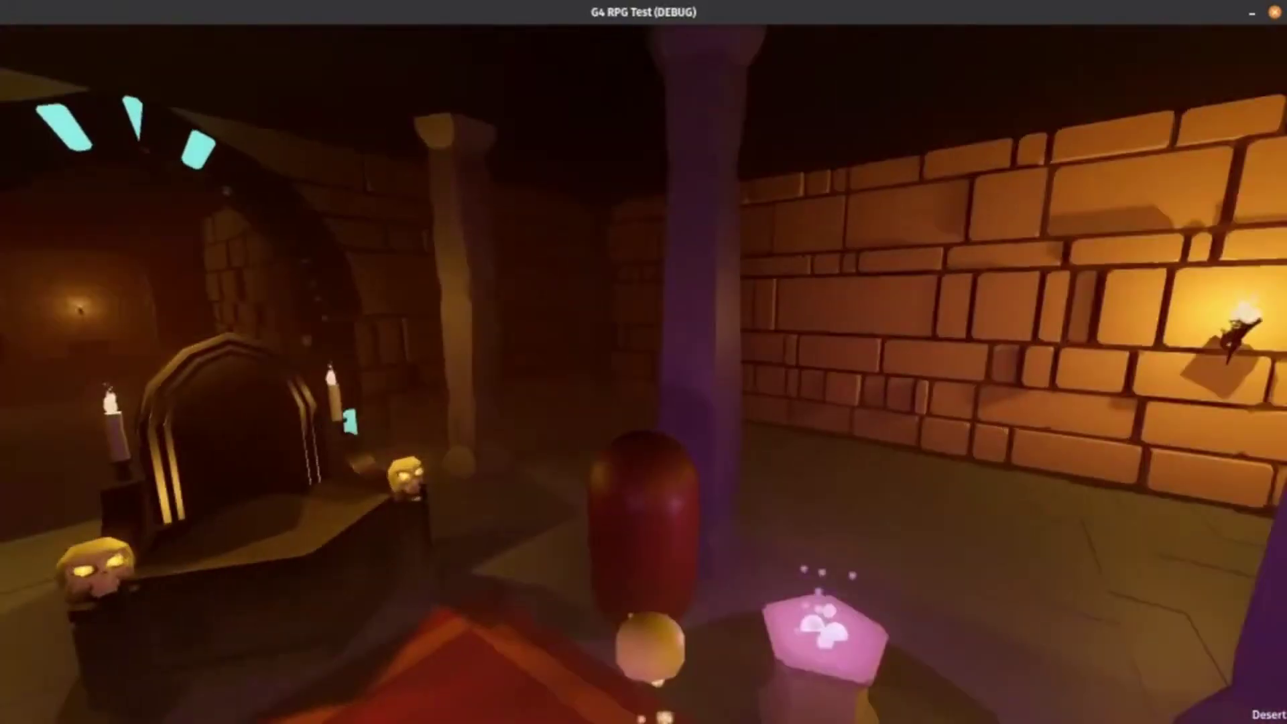
key("s")
key("w")
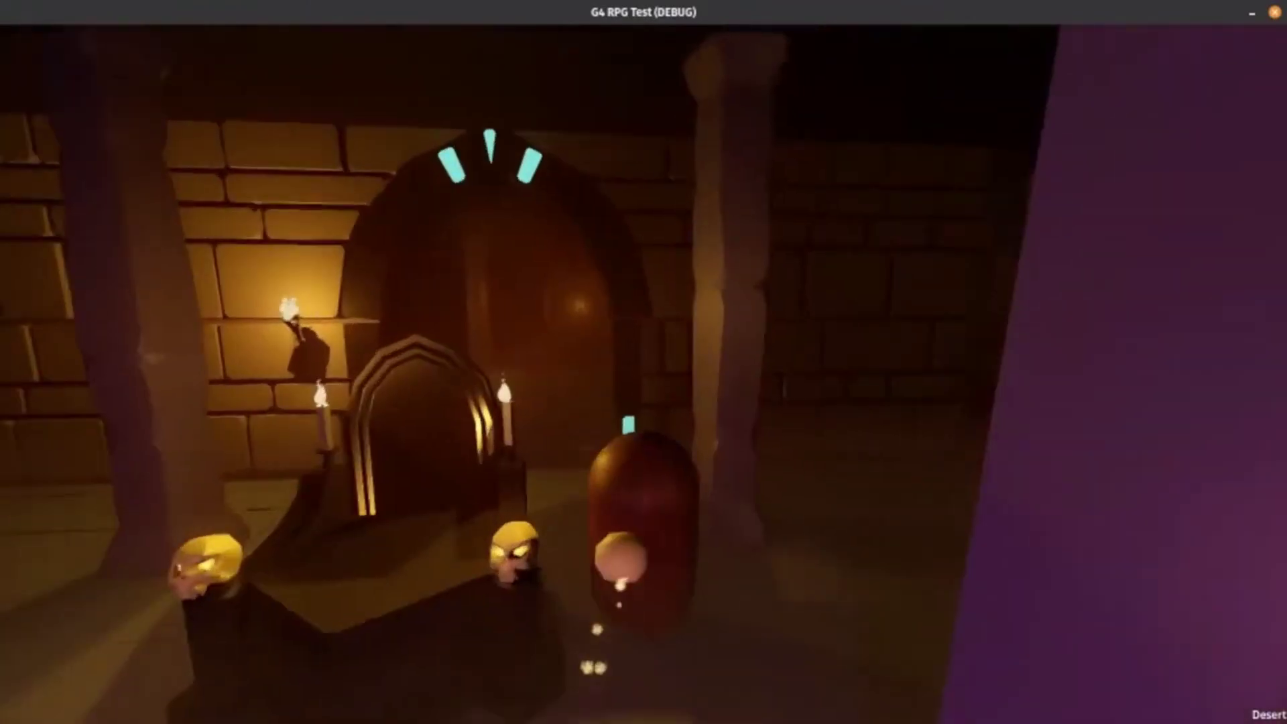
Compare the Frozen, Desert, Volcano and Toxic environments around the skull altar in the pillared hall
key("Tab")
key("e")
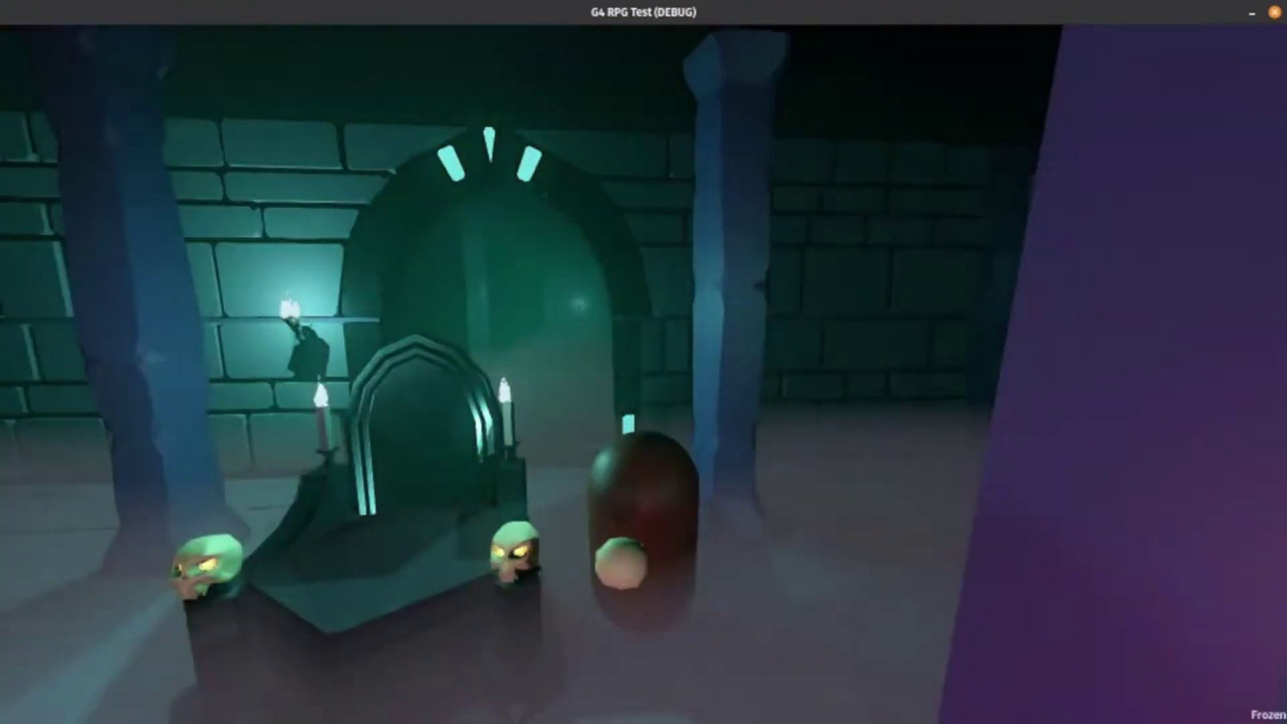
key("q")
key("q")
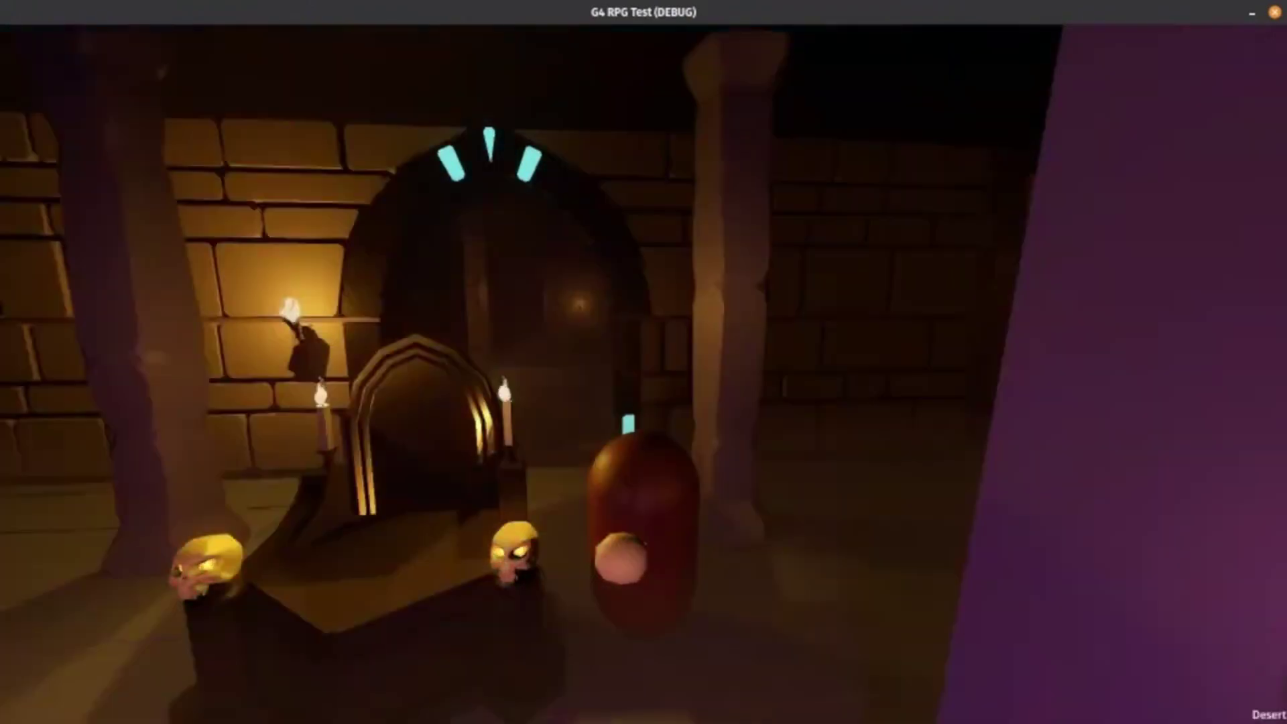
key("e")
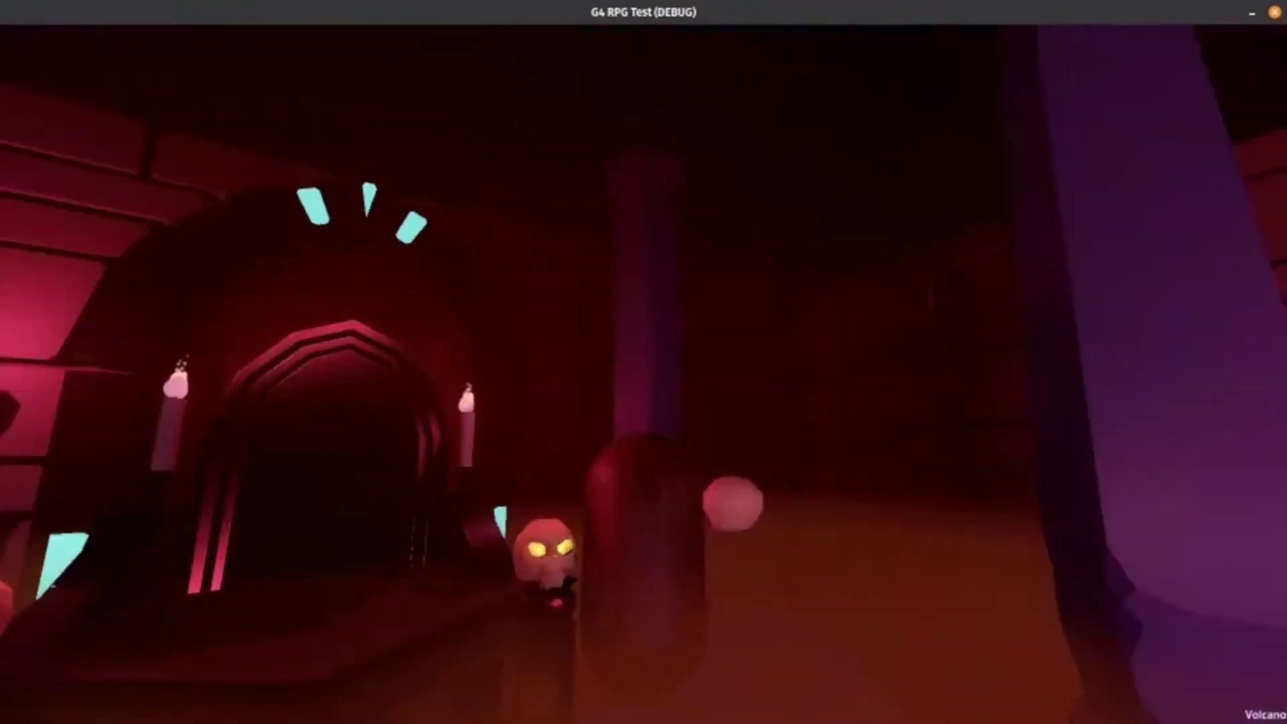
key("e")
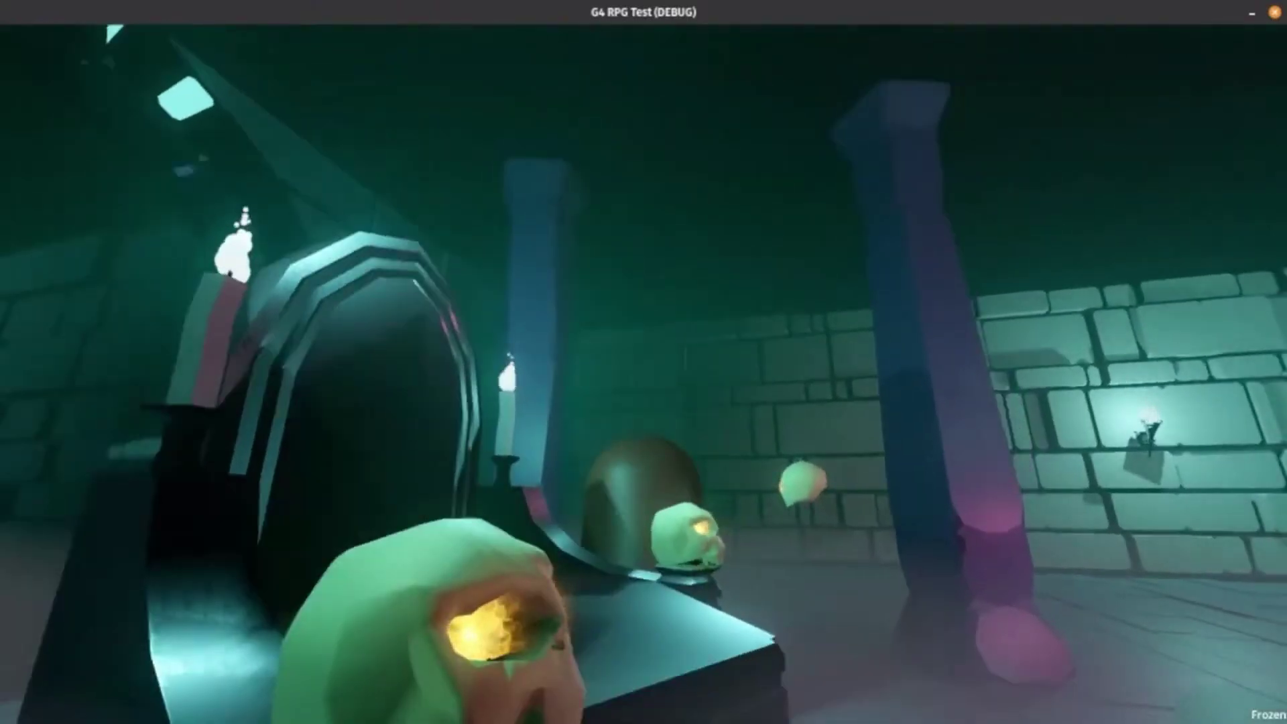
key("e")
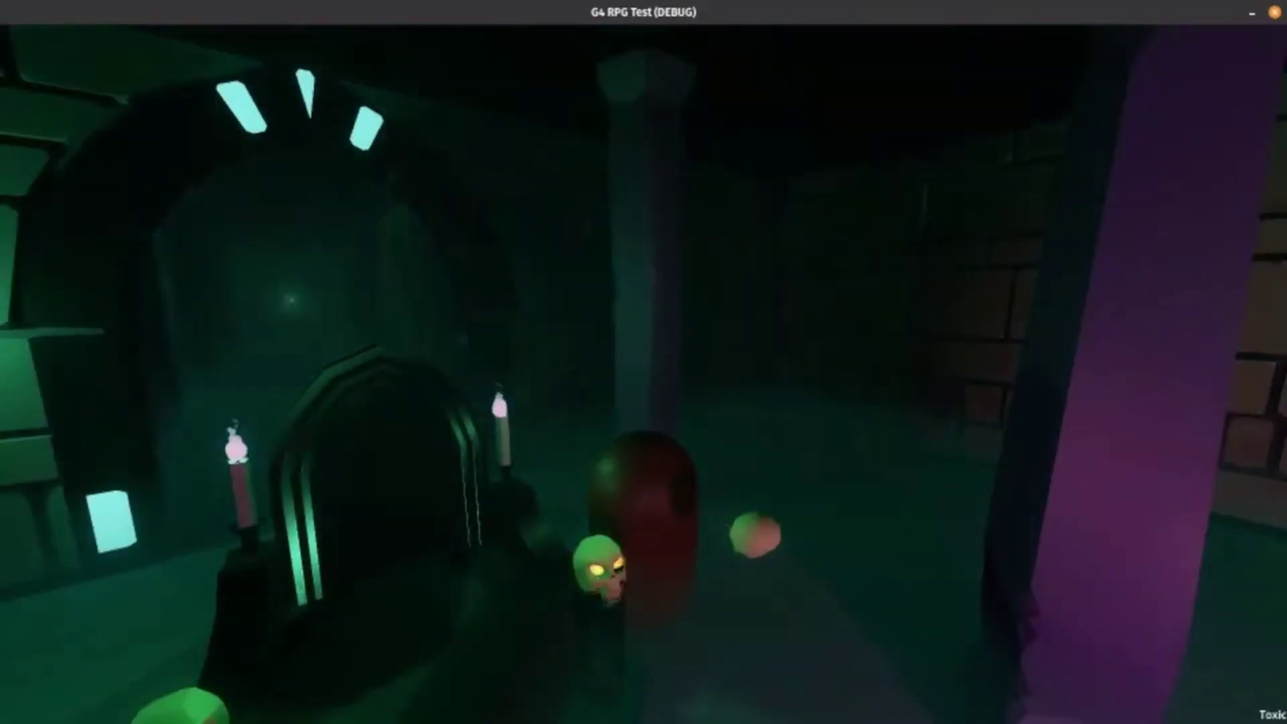
key("e")
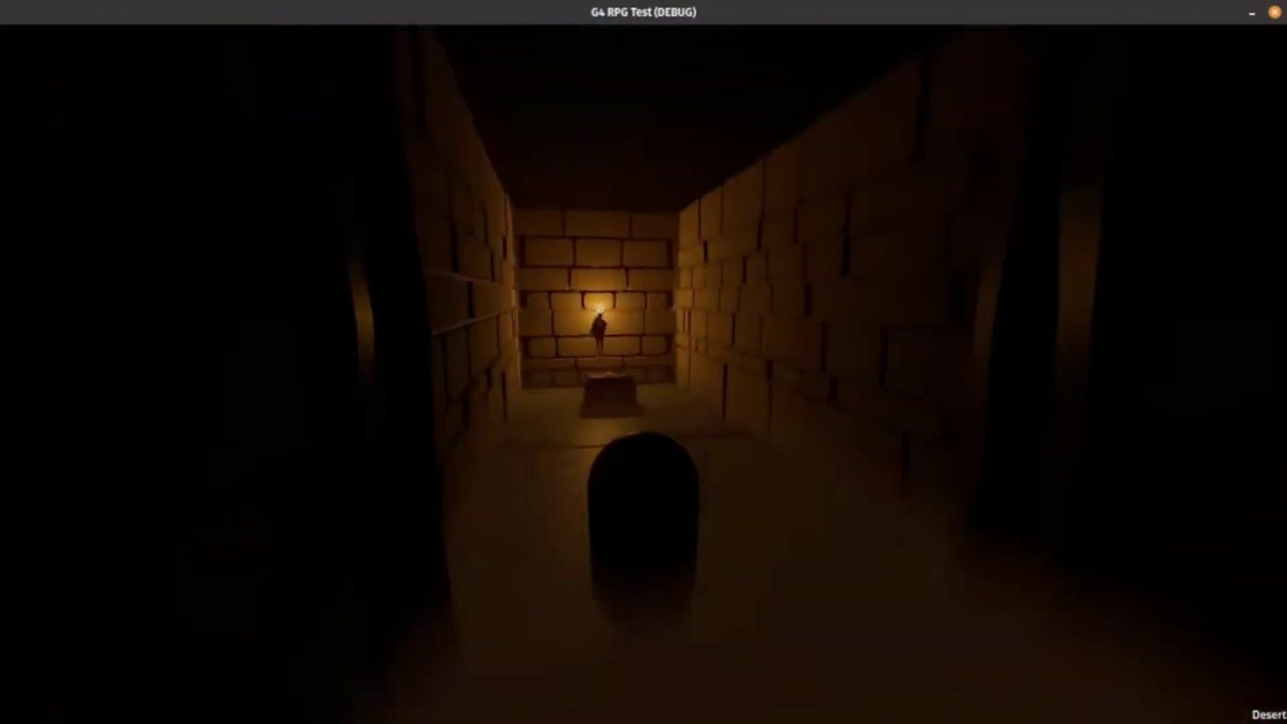
Walk to the chest at the end of the torch-lit corridor and switch the environment to Toxic
key("w")
key("e")
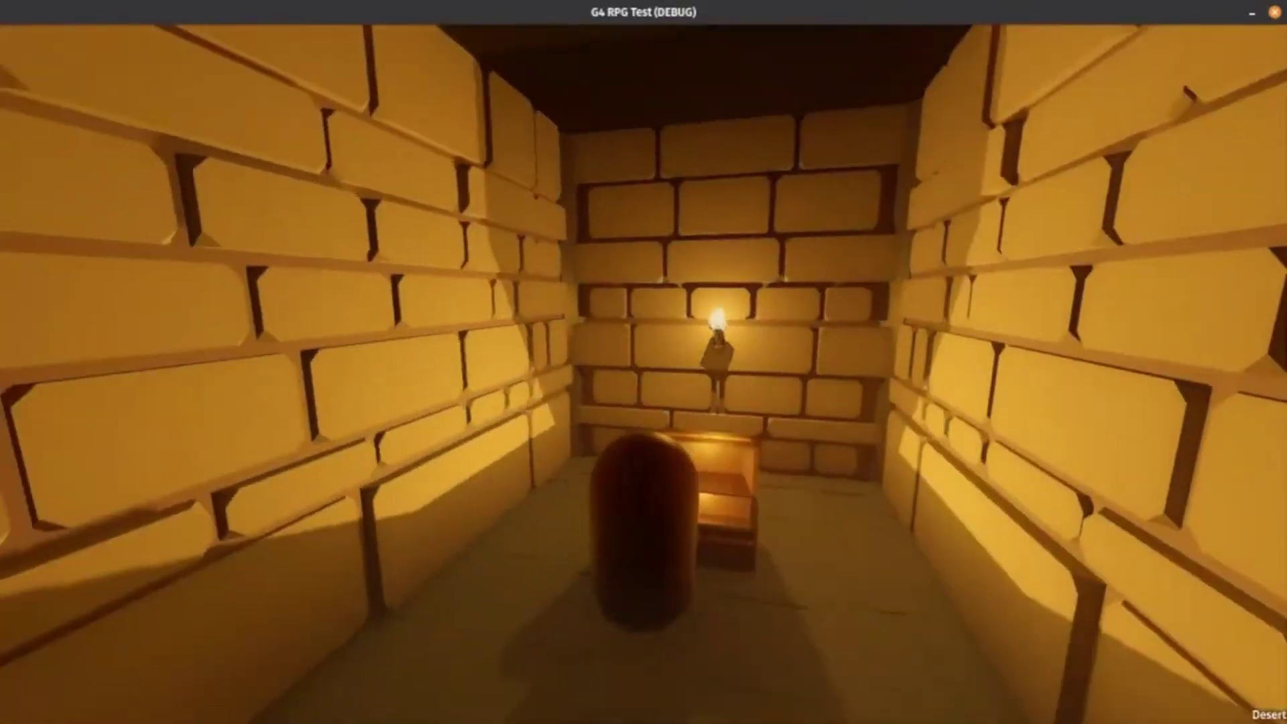
key("e")
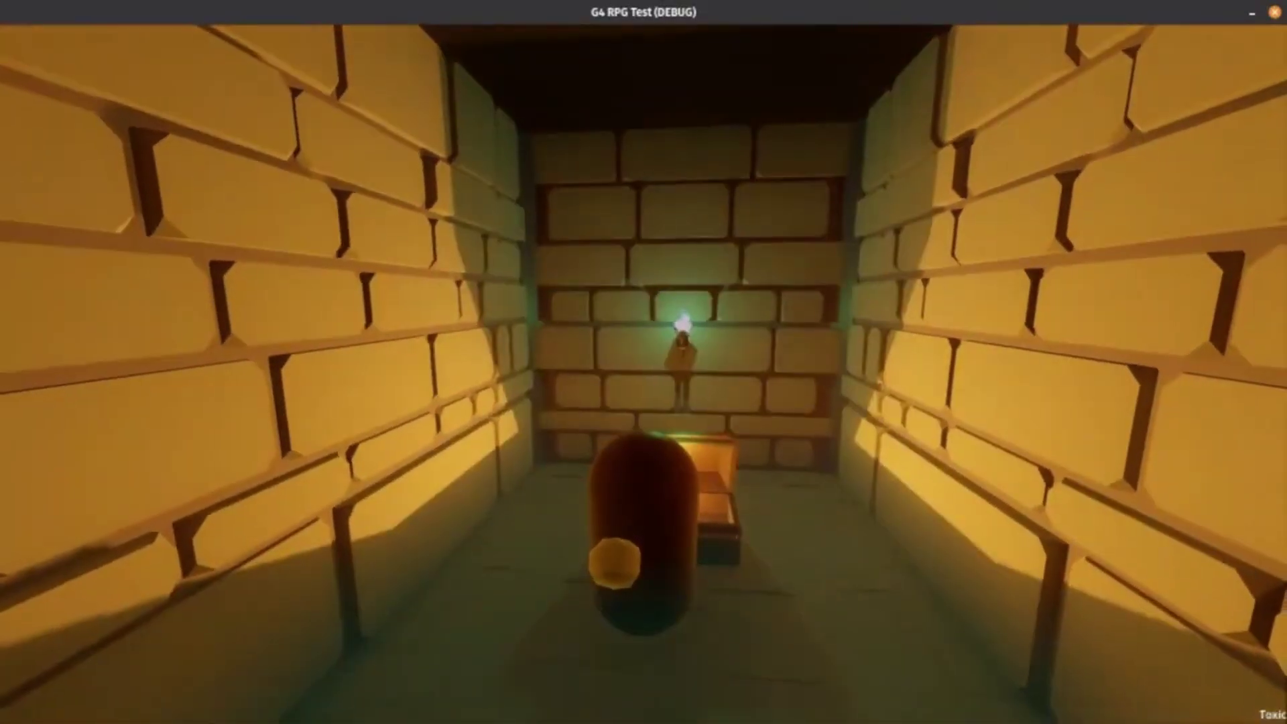
Back away from the chest, revisit it, and walk the dark passage towards the side corridor
key("s")
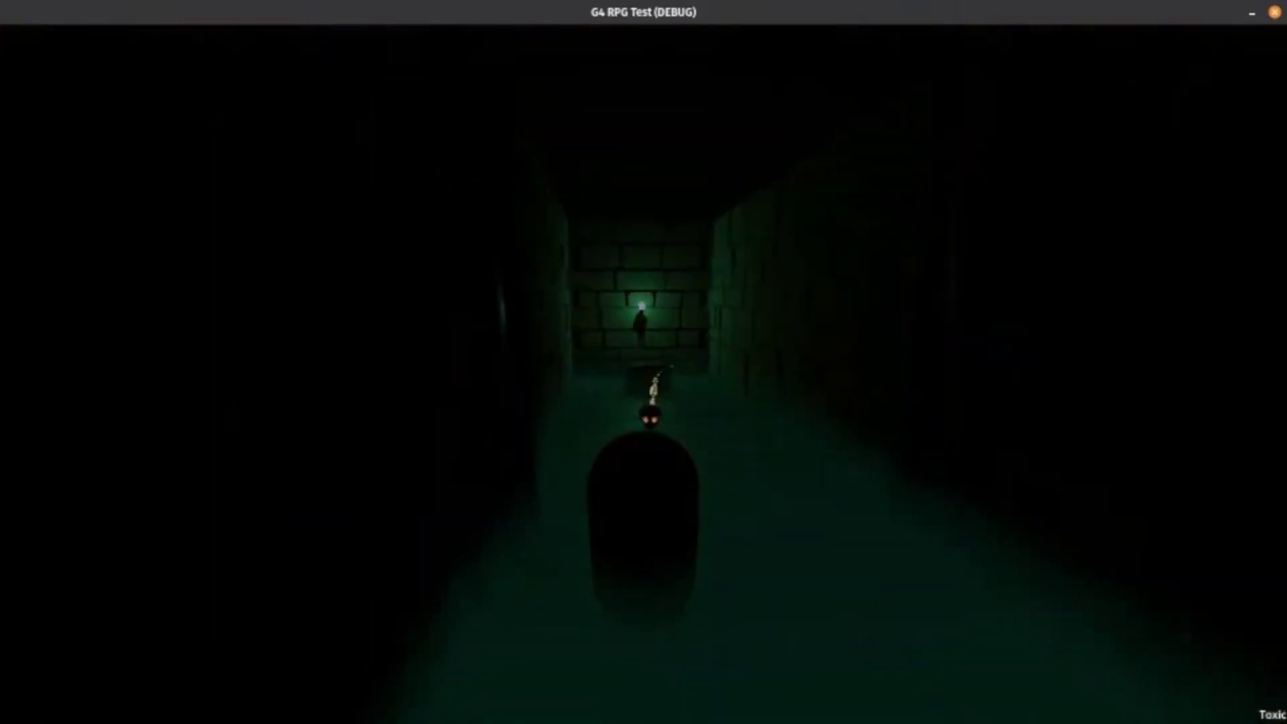
key("w")
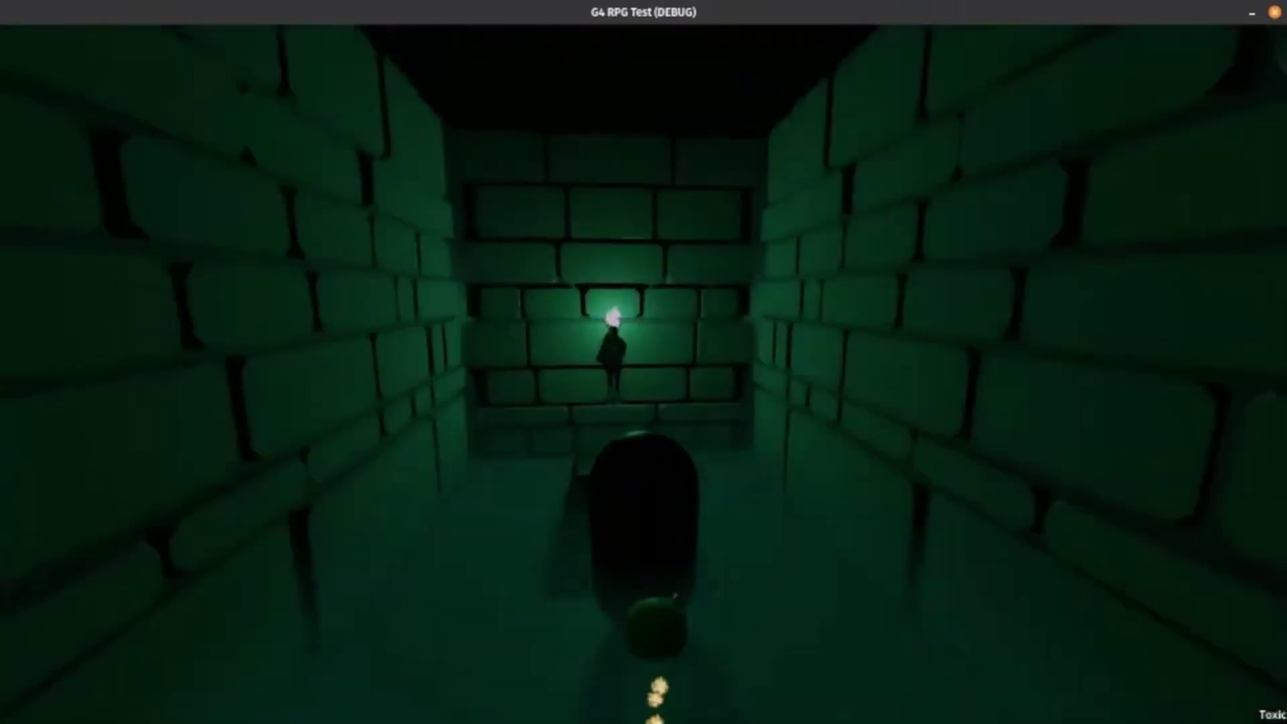
key("w")
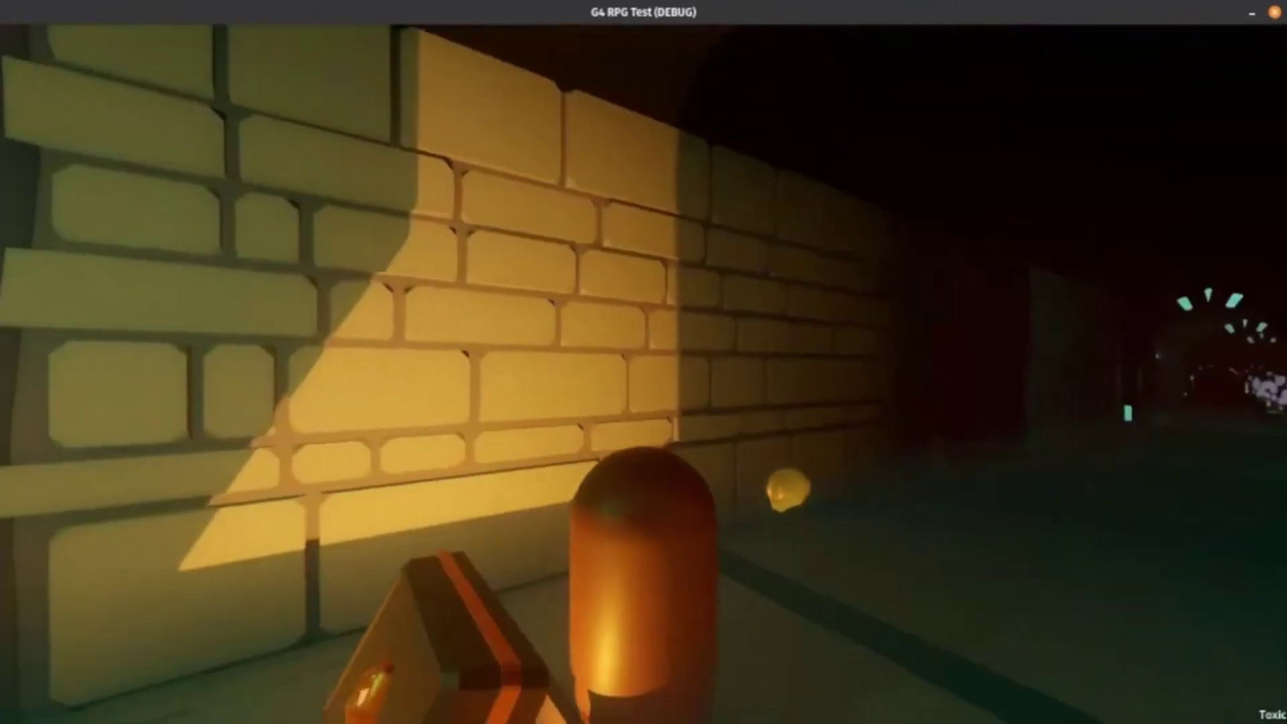
key("w")
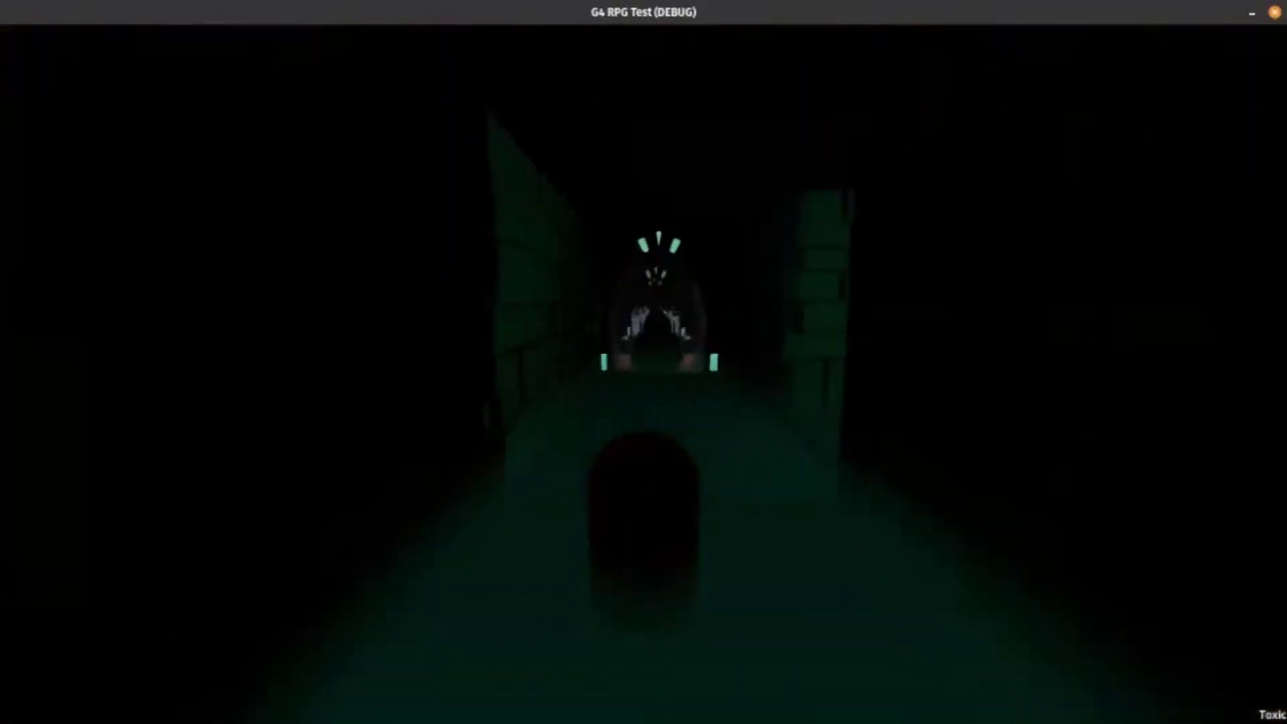
key("w")
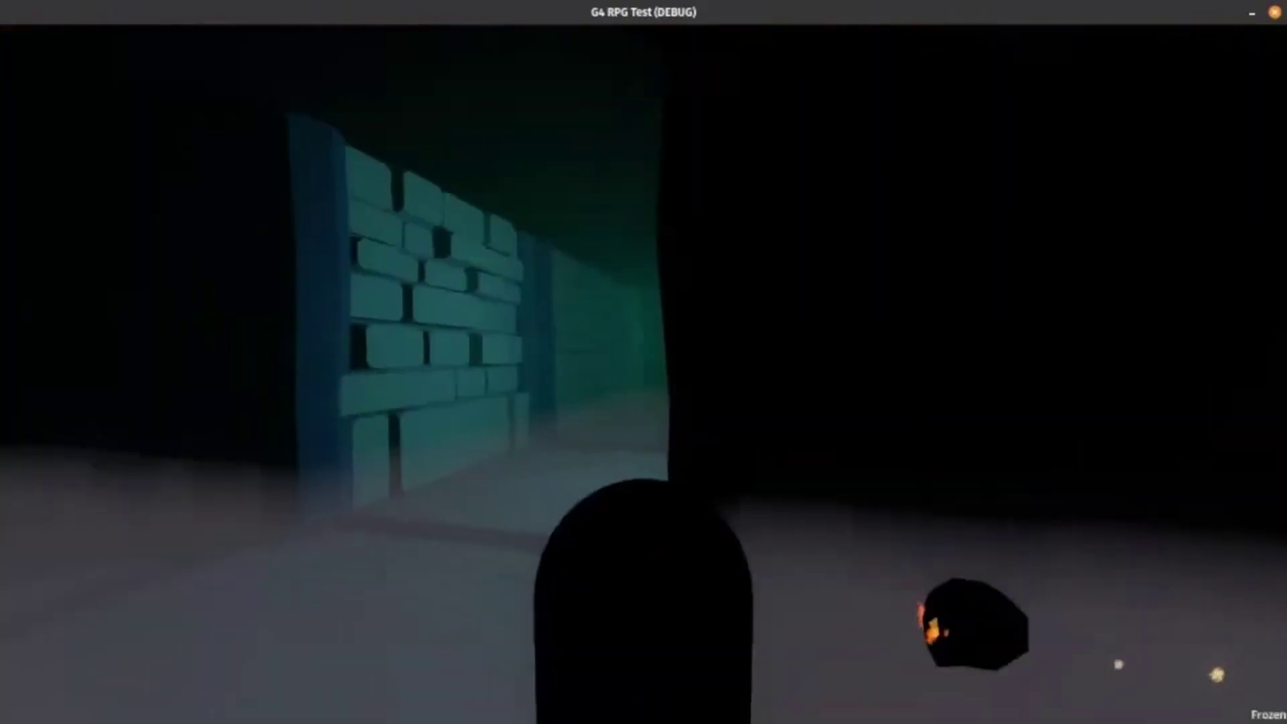
Cycle the environment through Desert, Toxic and Frozen in the side corridor with the wall torch, ending on Desert
key("e")
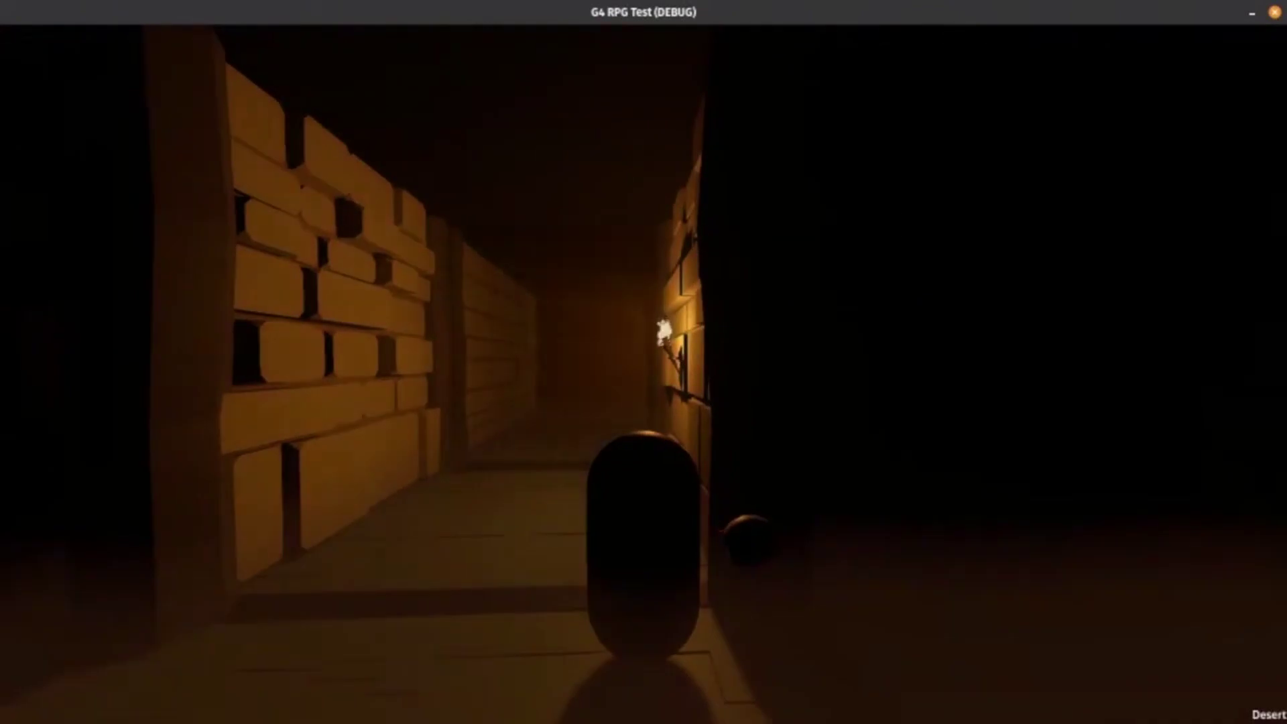
key("e")
key("e")
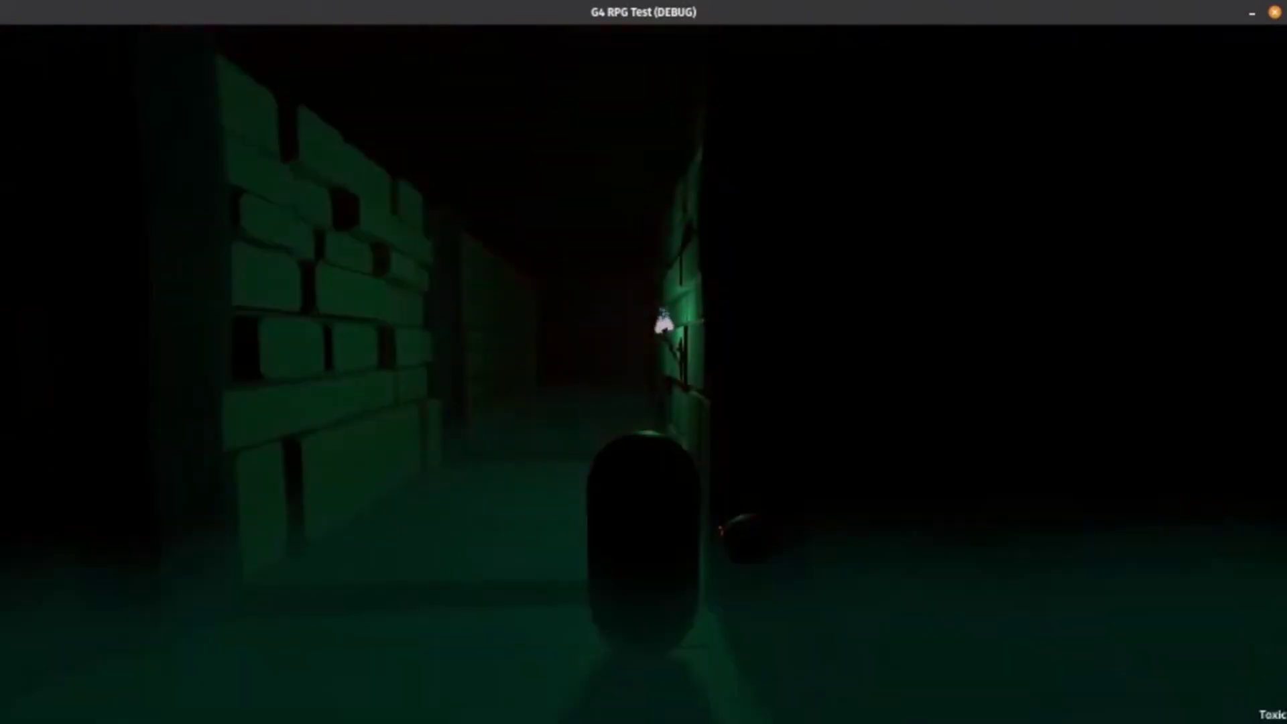
key("e")
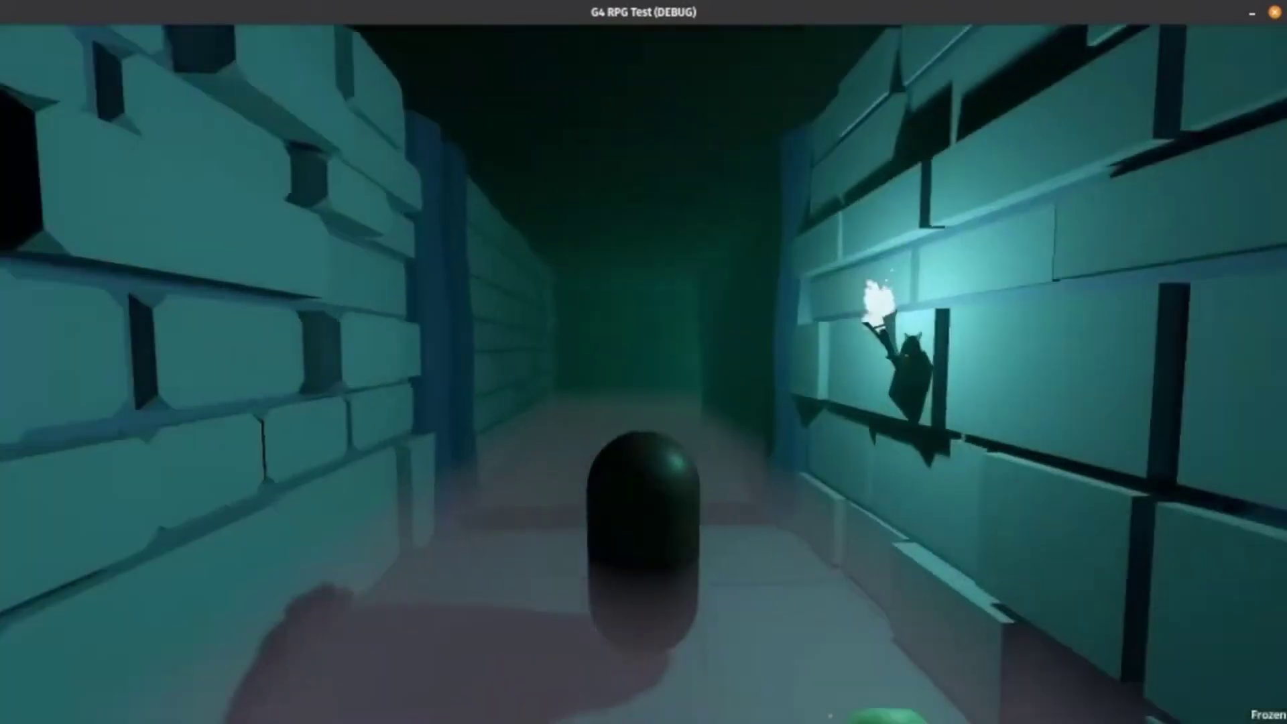
key("e")
Walk the player along the brick corridor, passing around the floor spikes, up to the next archway
key("w")
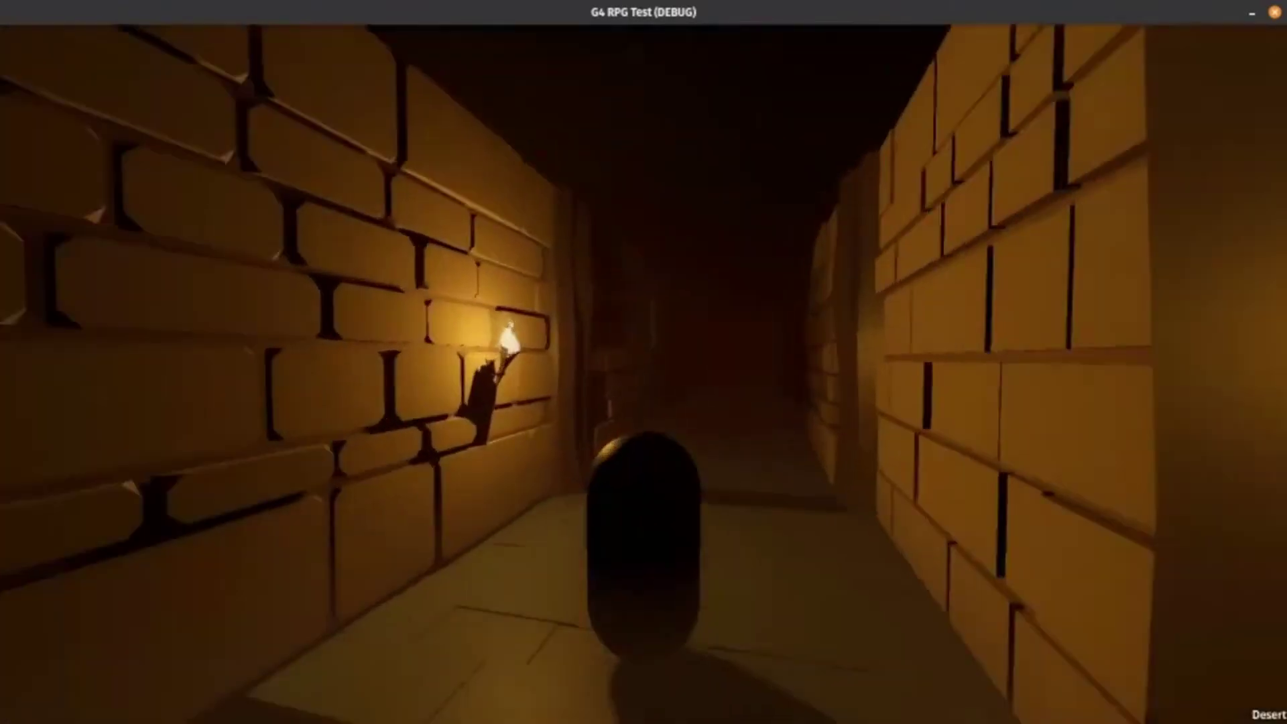
key("w")
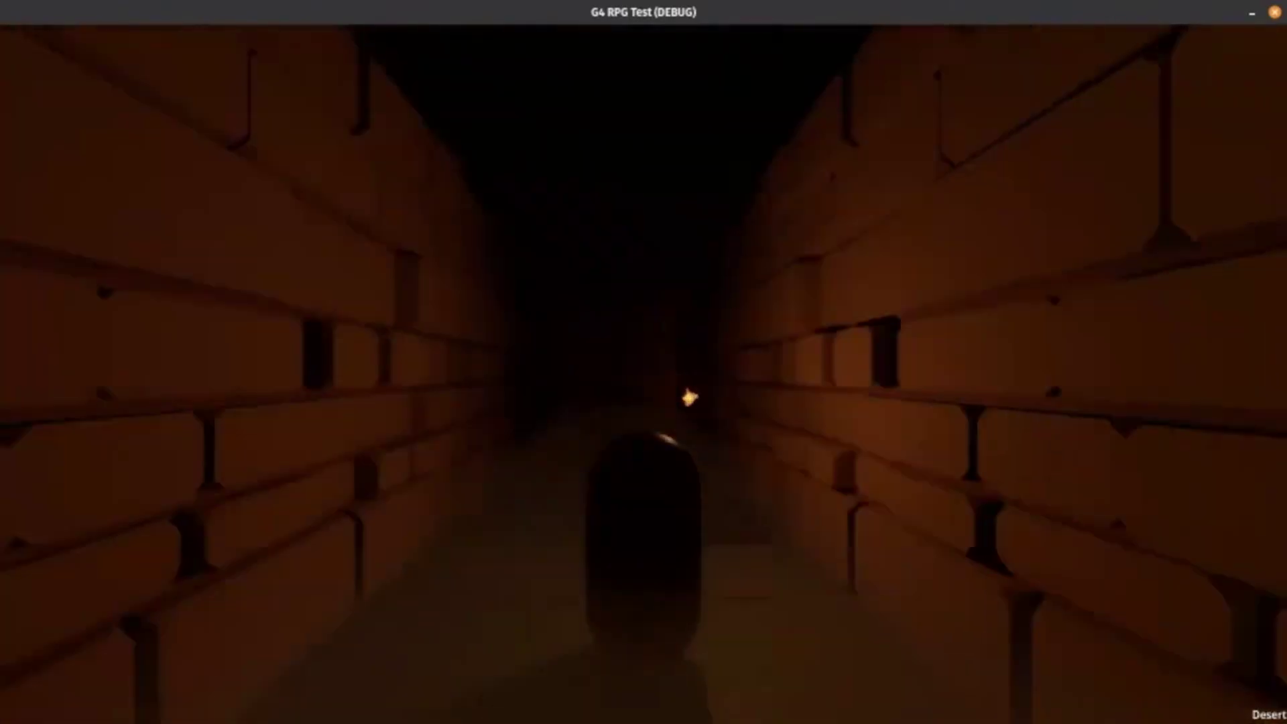
key("d")
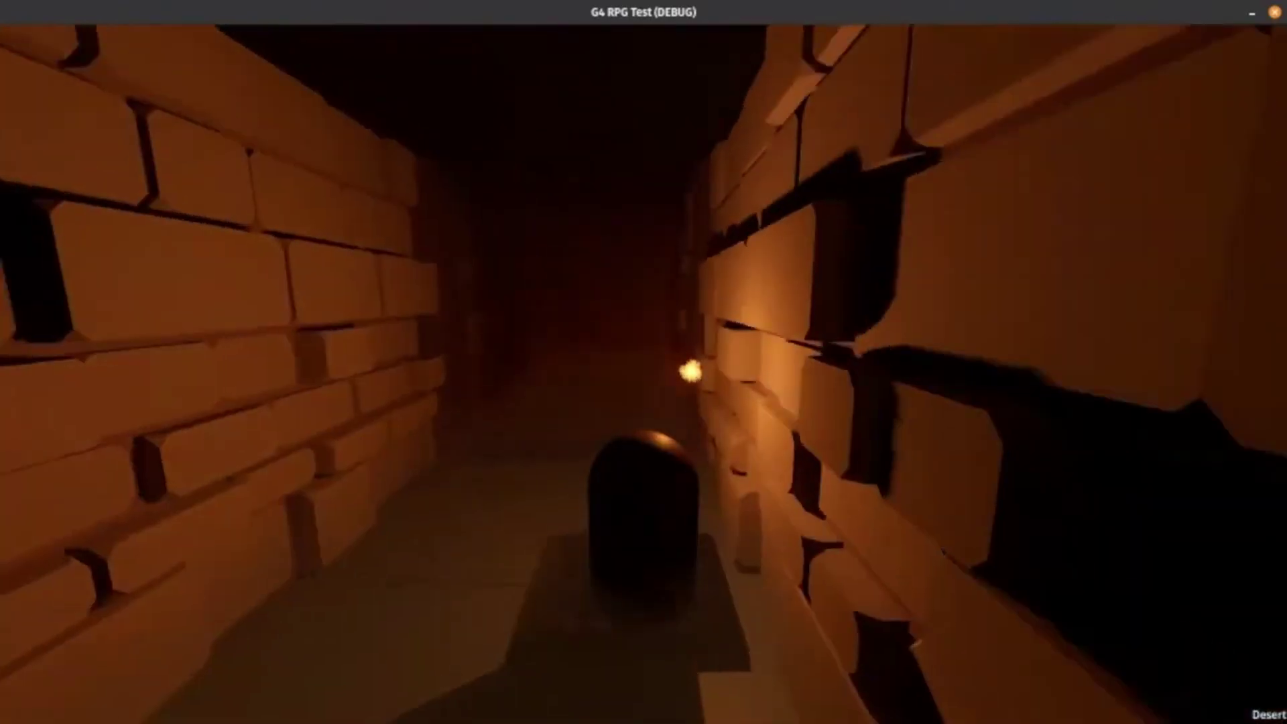
key("a")
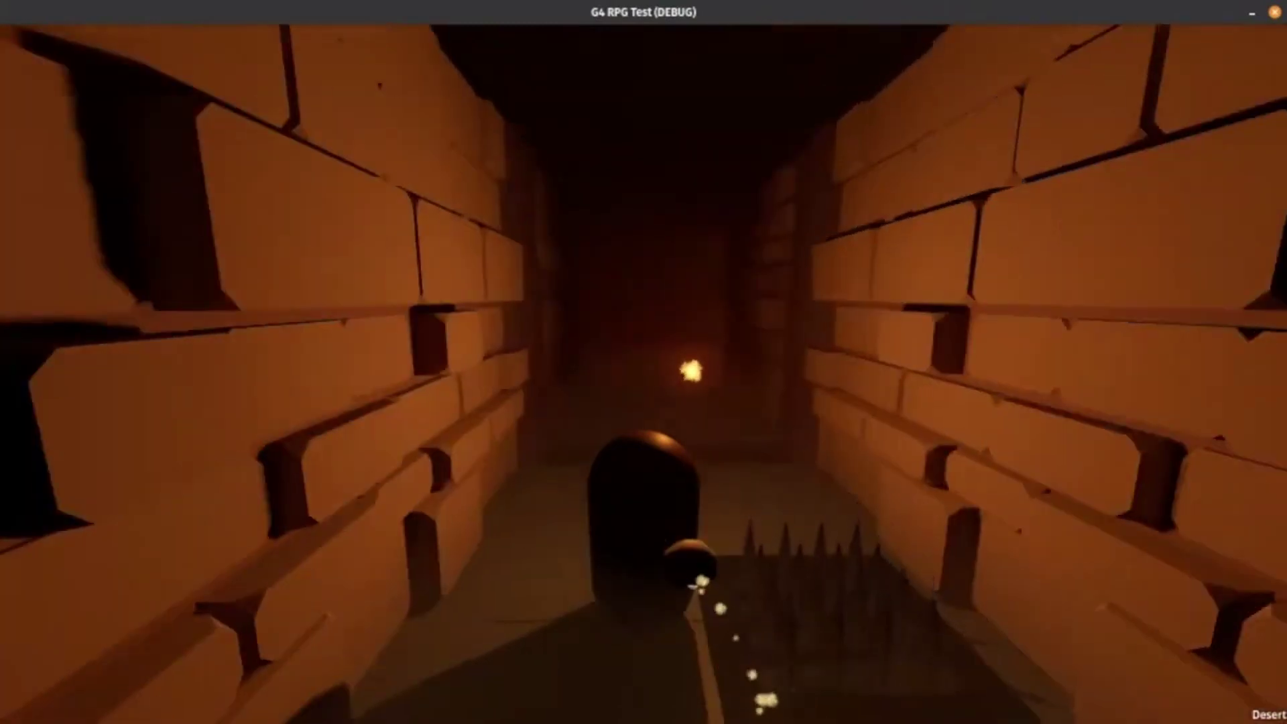
key("w")
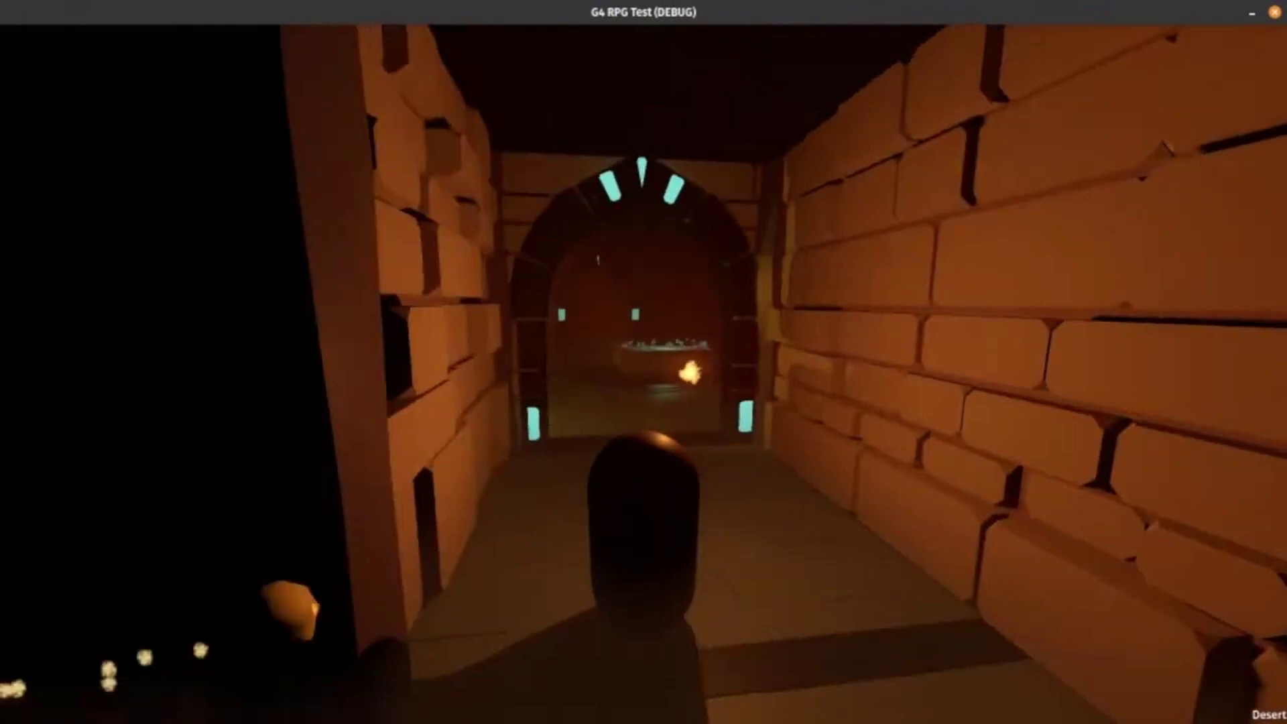
Walk through the archway and past the glowing altar into the next corridor, switching the environment from Desert through Toxic to Frozen
key("w")
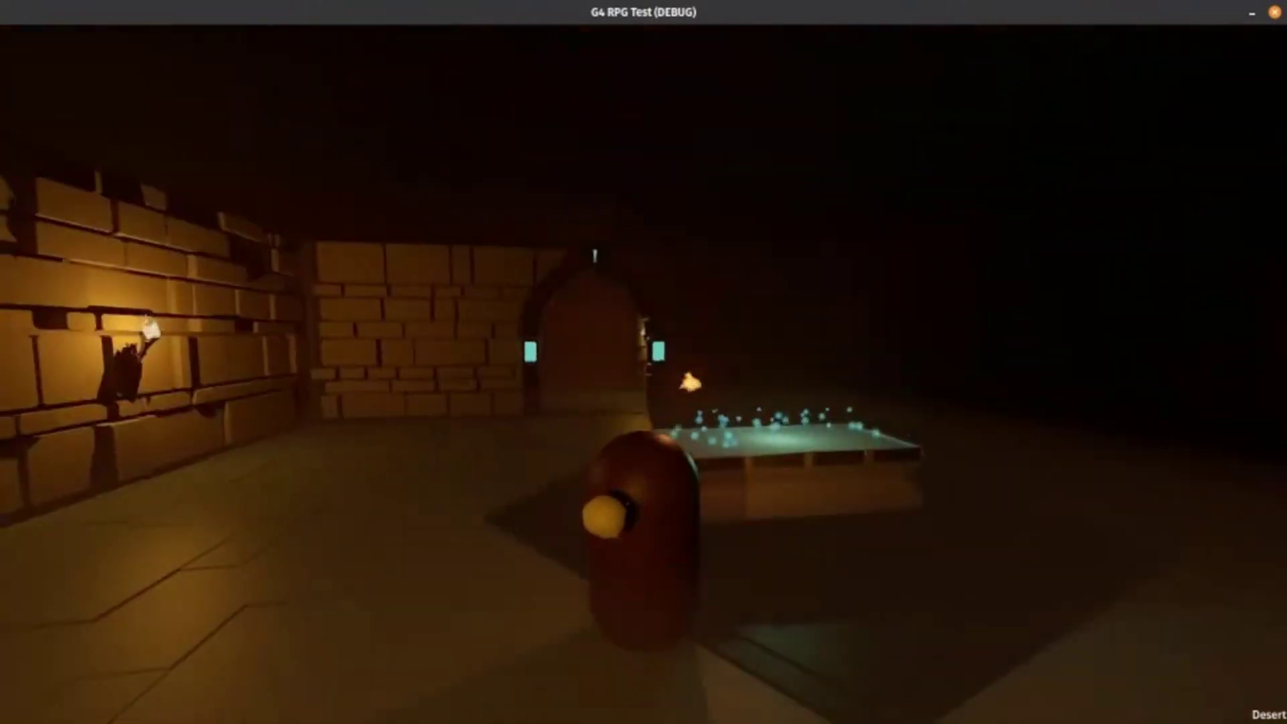
key("w")
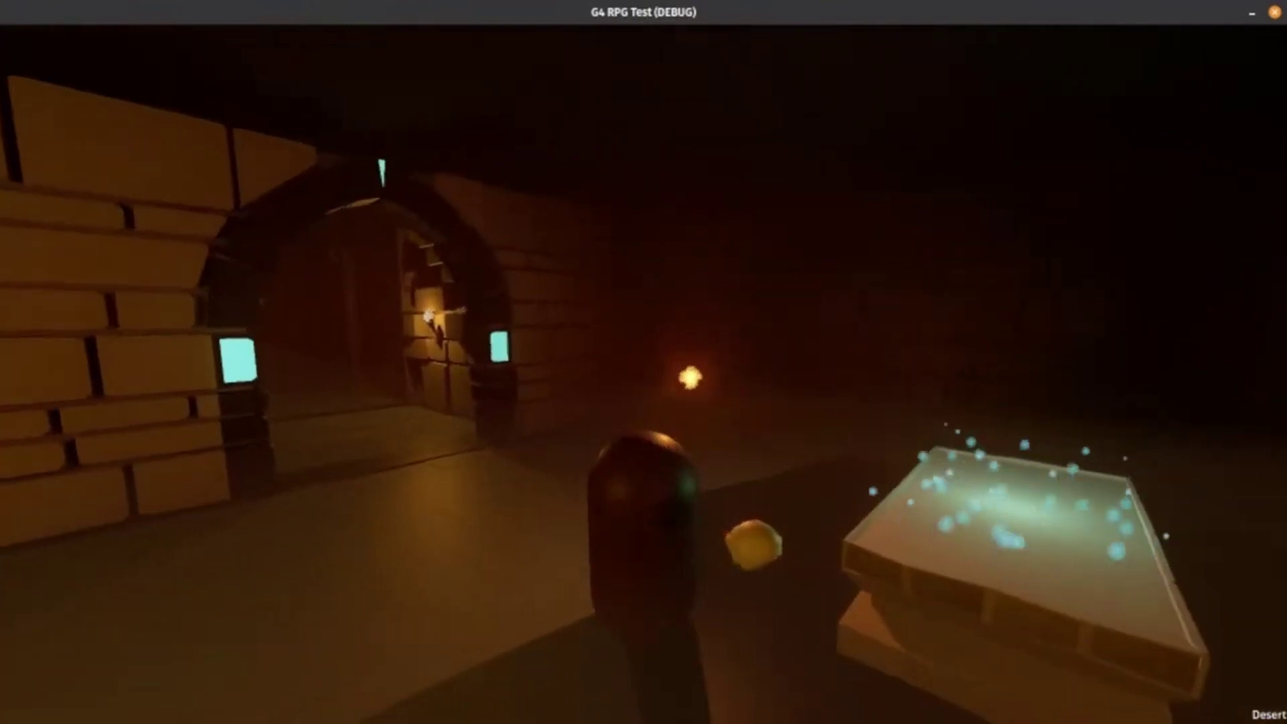
key("Return")
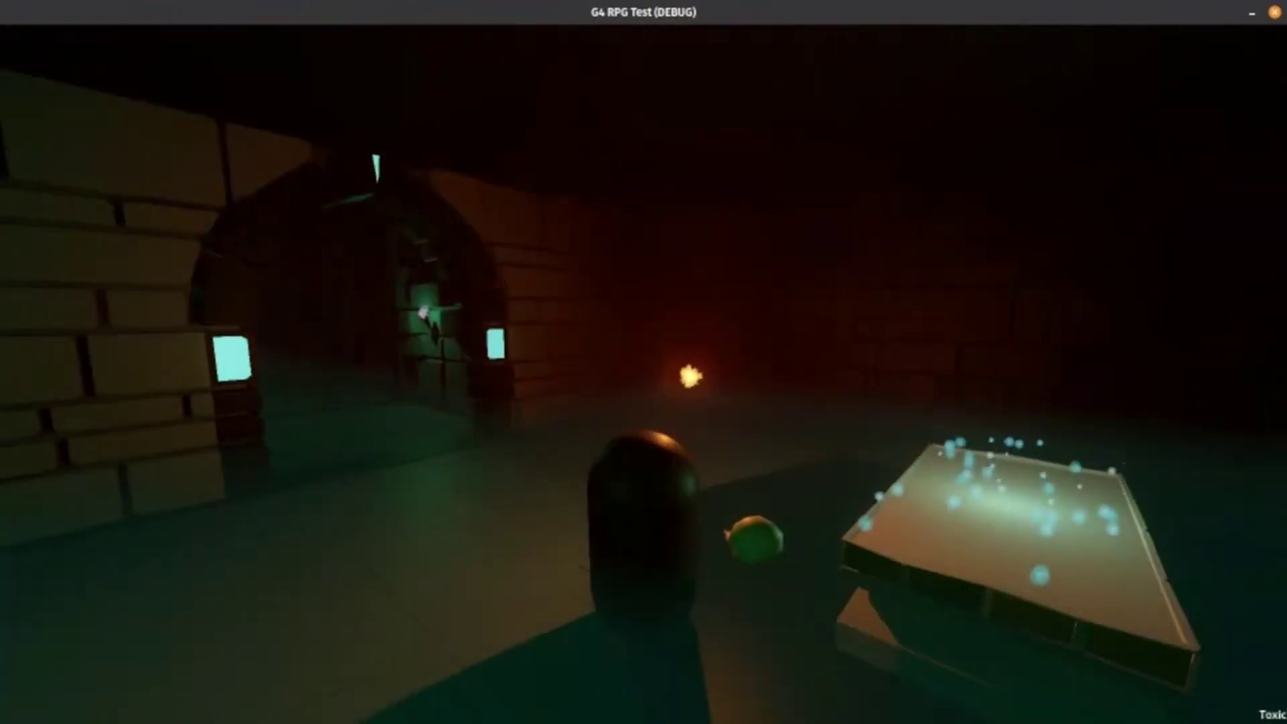
key("w")
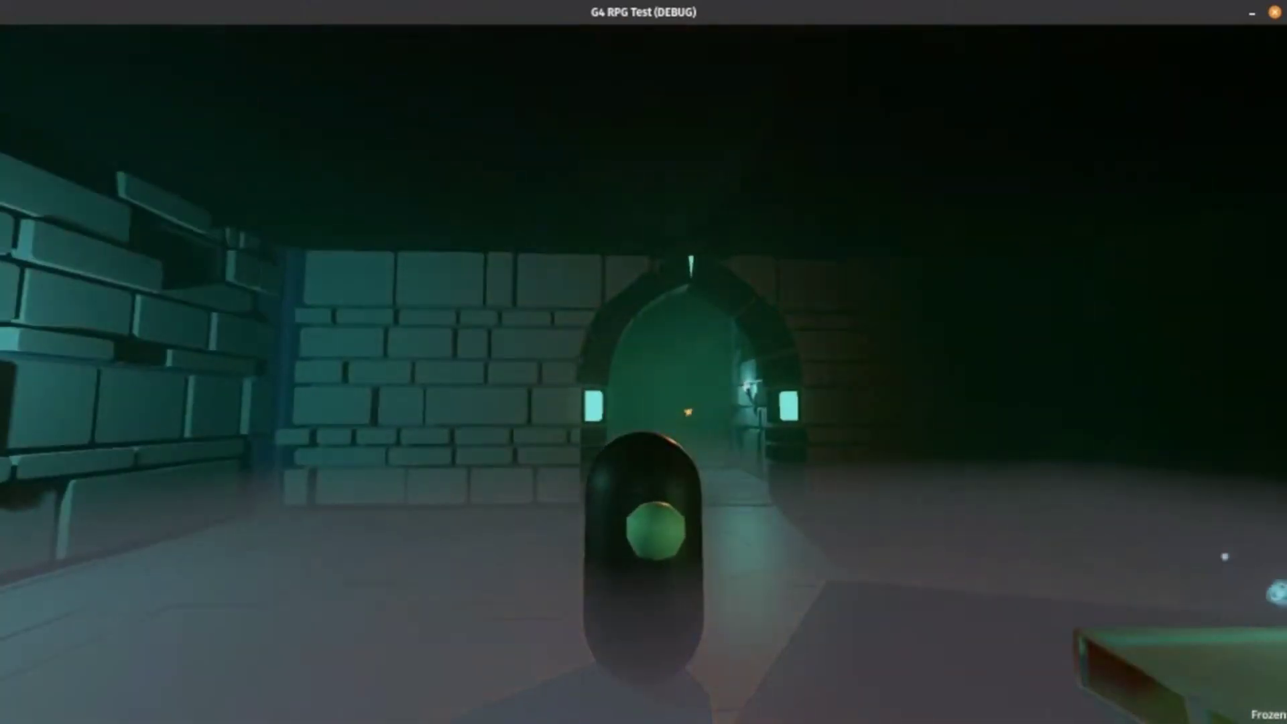
key("w")
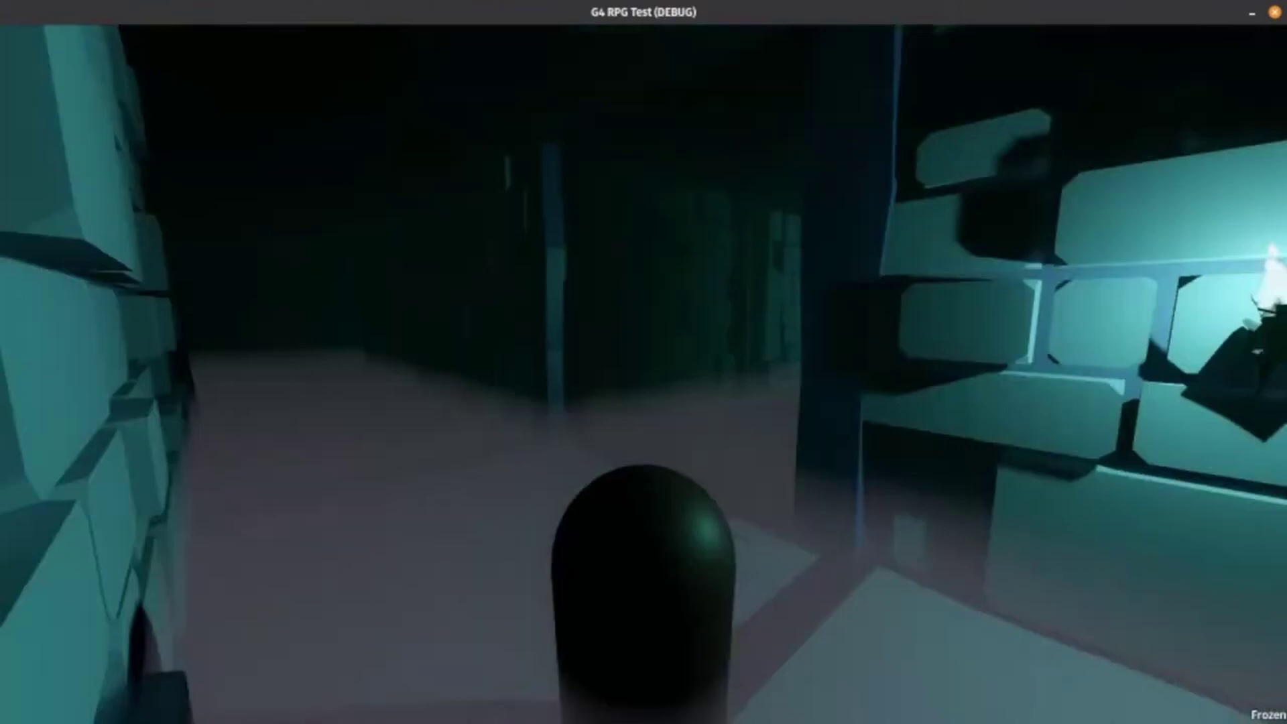
Close the running game and filter the project files by "dungeon" to list the environment scenes
key("Escape")
left_click(1273, 12)
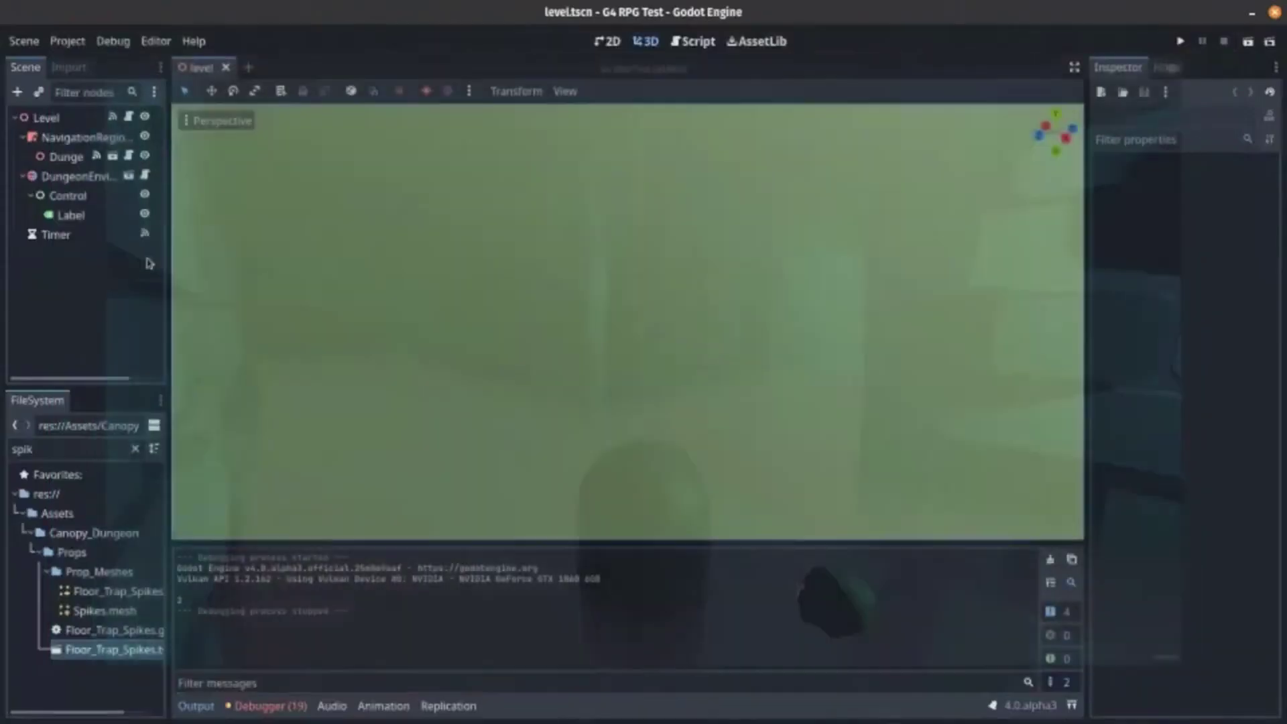
left_click(74, 447)
type("dungeonen")
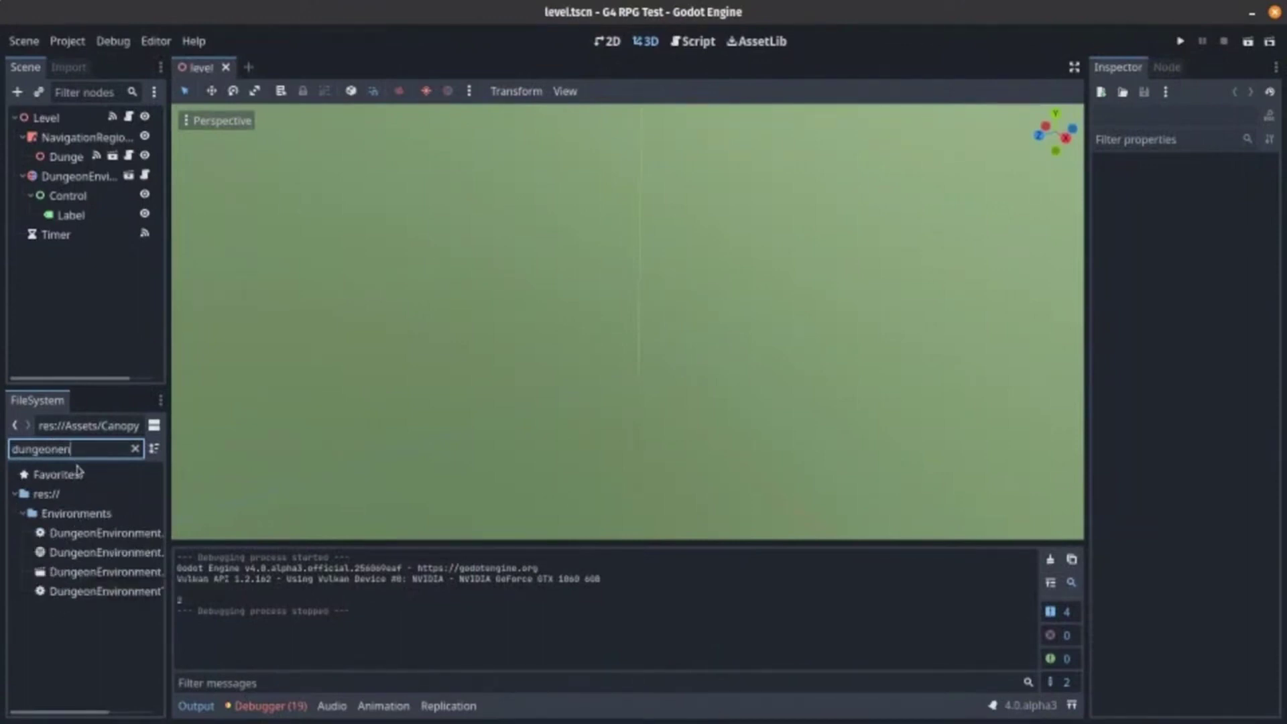
key("BackSpace")
key("BackSpace")
scroll(98, 628, "down", 6)
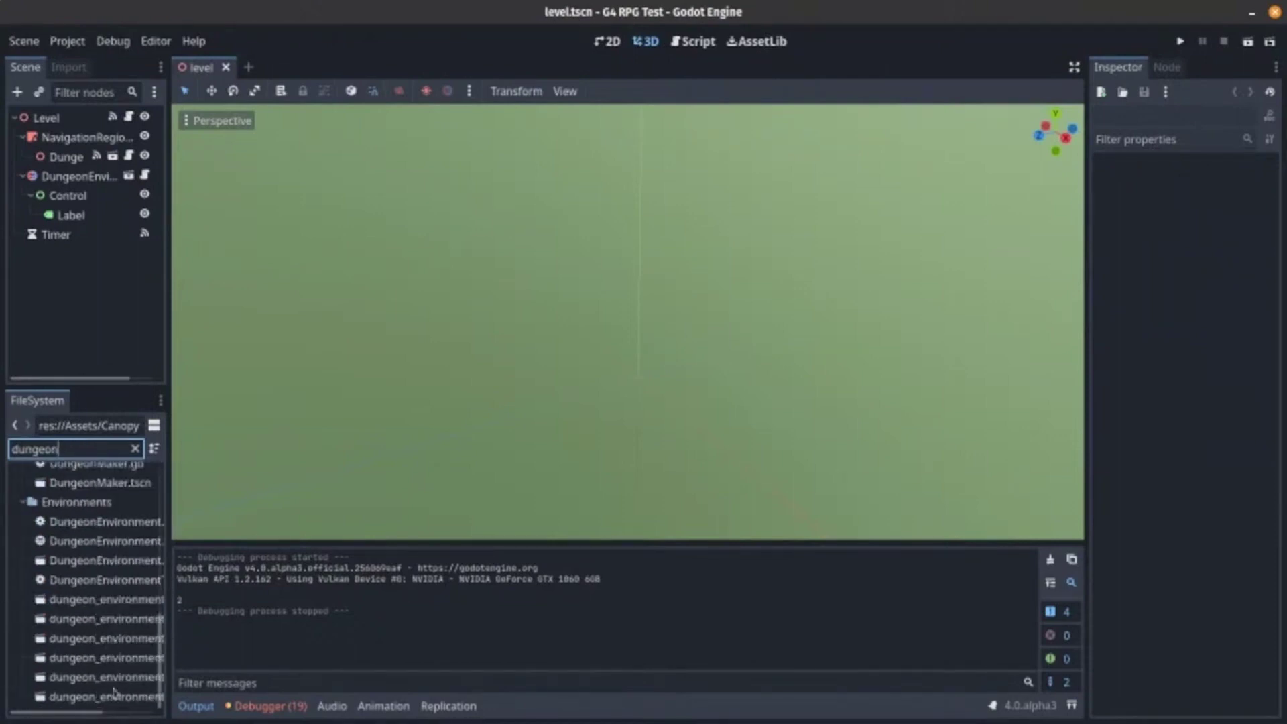
Open the dungeon_environment_template scene and show its root node's exported properties
left_click_drag(89, 714, 128, 715)
double_click(126, 659)
left_click(89, 121)
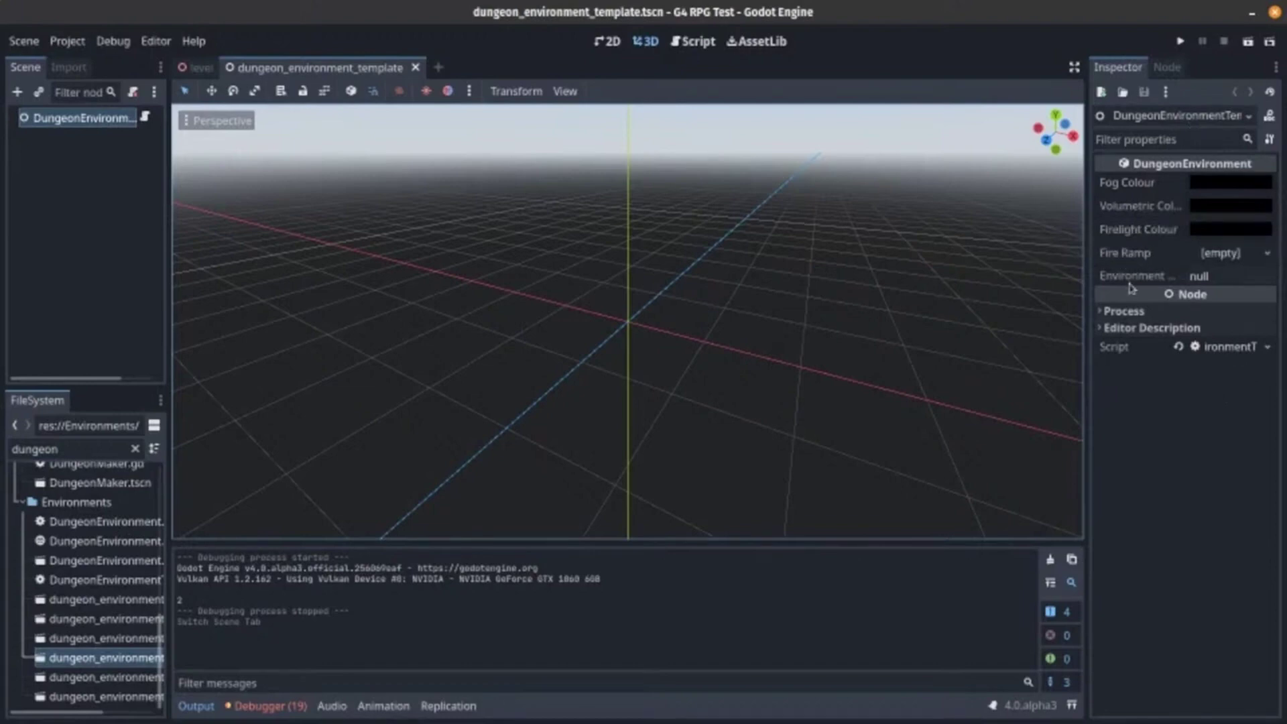
Open the dungeon_environment_desert scene and examine its Fog Colour and its Fire Ramp gradient
double_click(75, 639)
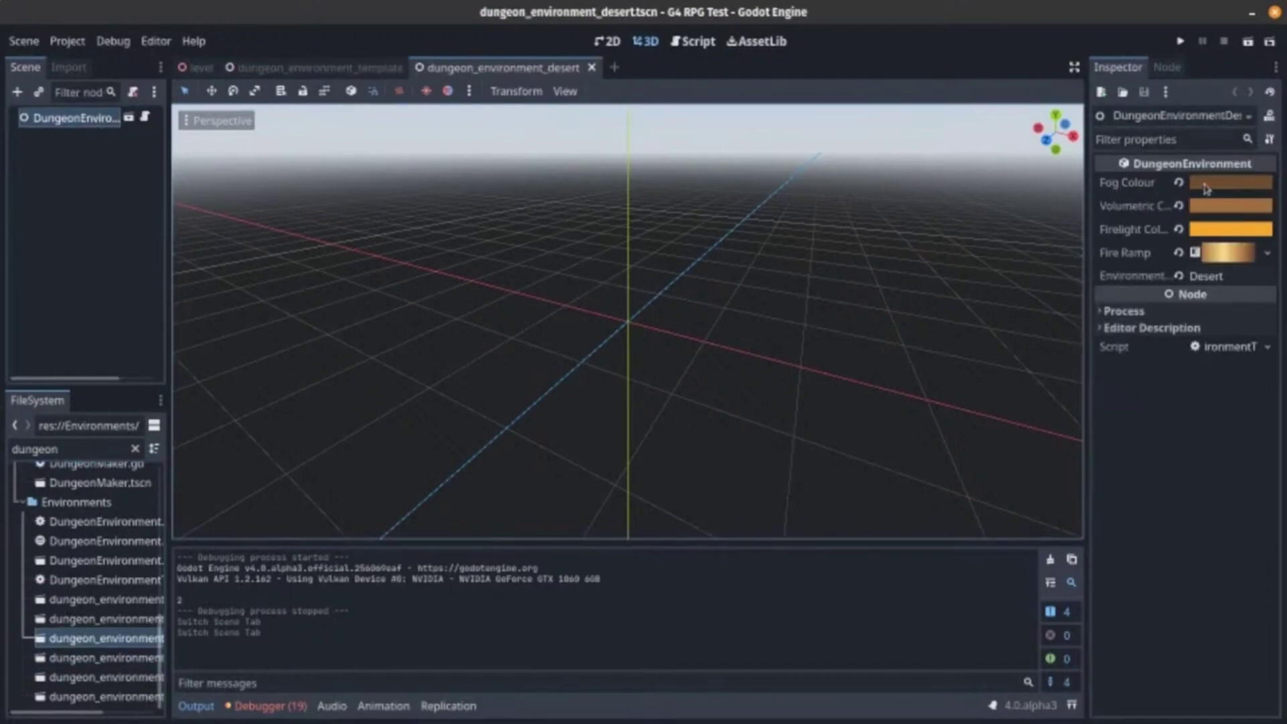
left_click(1214, 194)
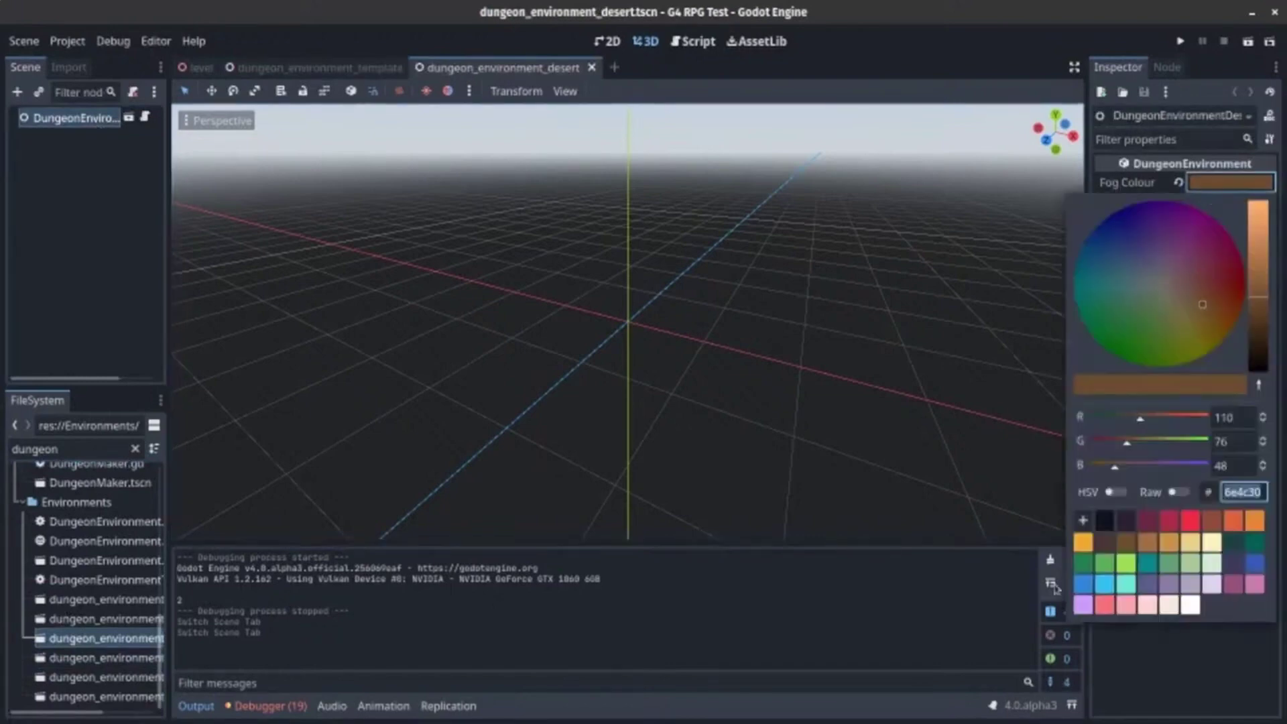
left_click(892, 617)
left_click(1210, 254)
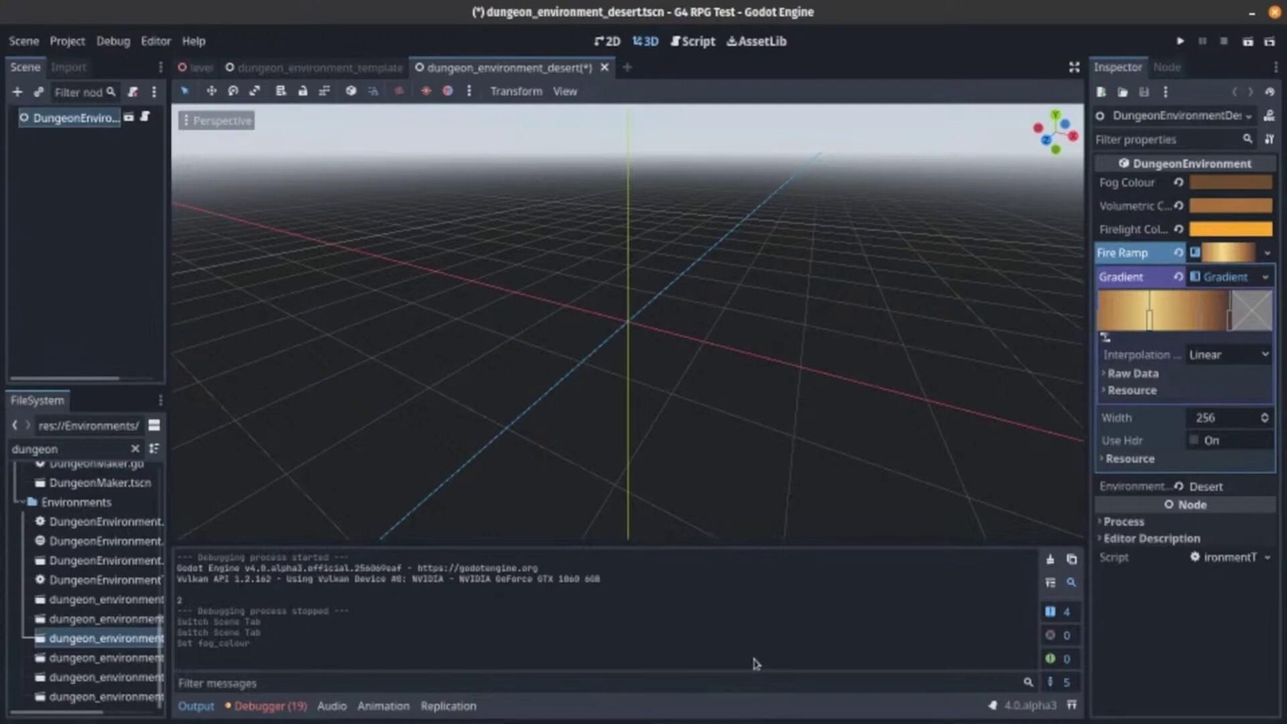
Return to the level scene and open the DungeonEnvironment node's script to read the array of environment scene paths
left_click(191, 68)
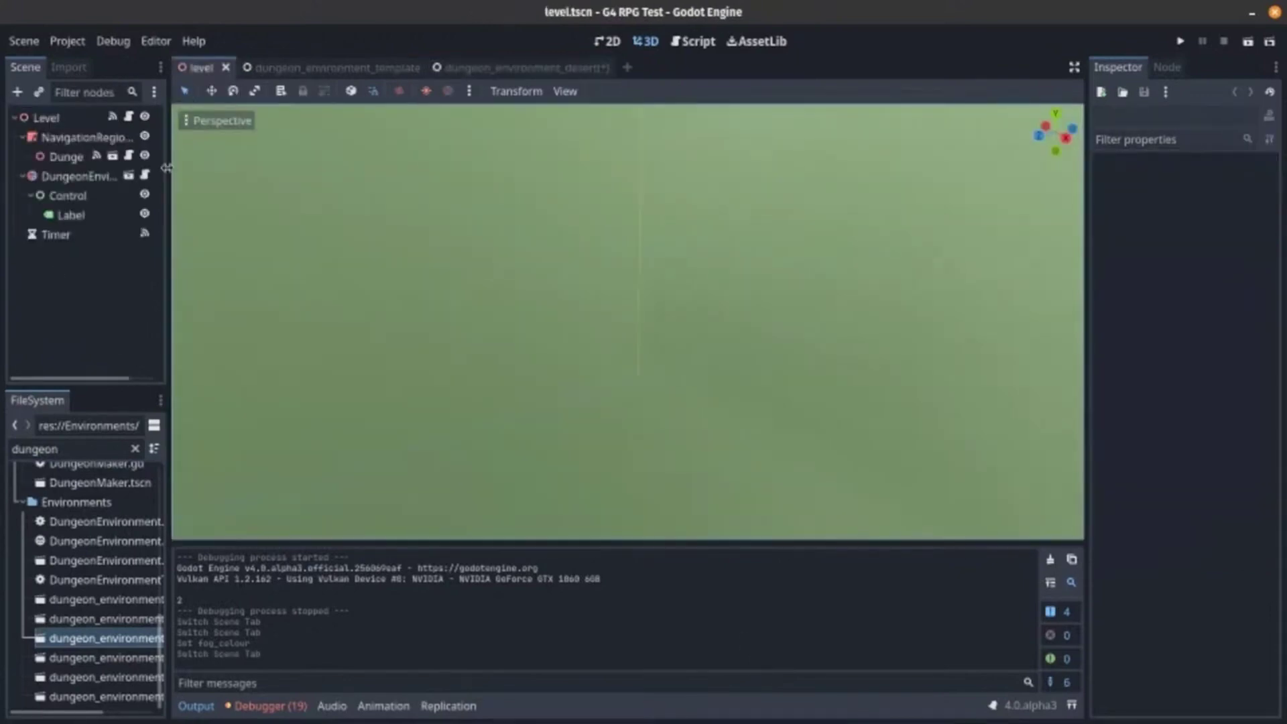
left_click(146, 177)
scroll(523, 427, "up", 4)
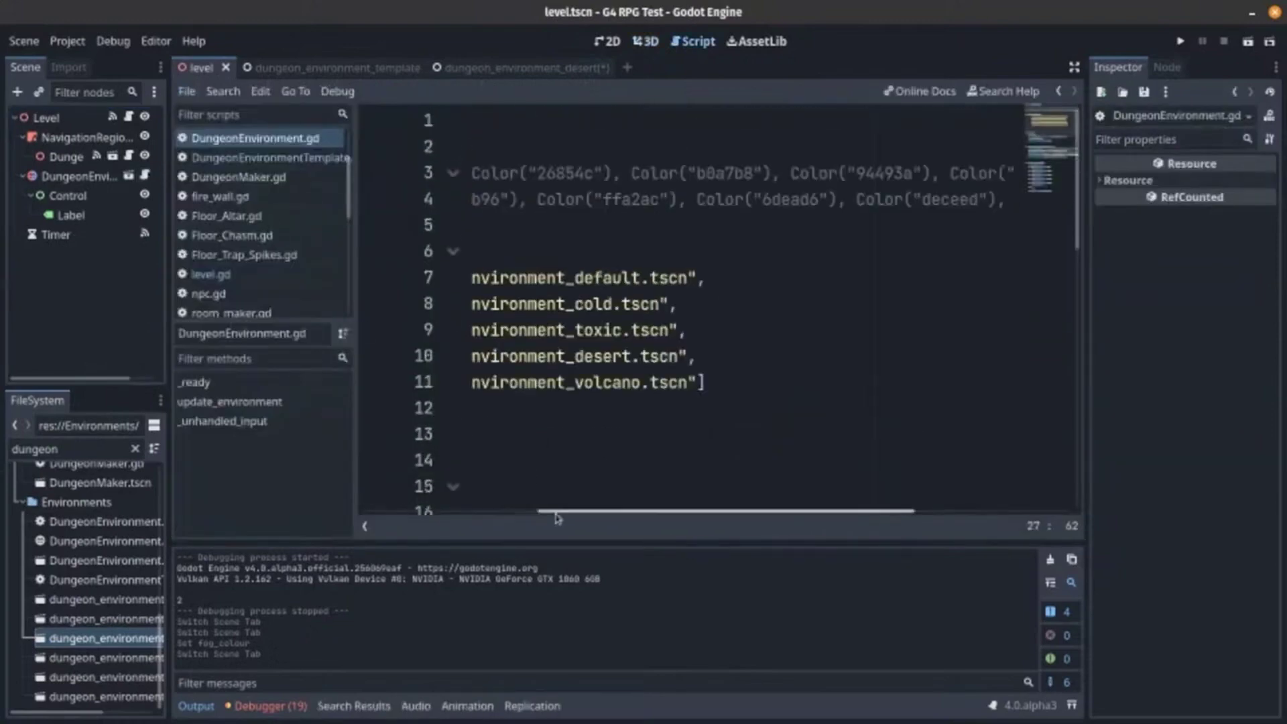
left_click_drag(559, 512, 331, 449)
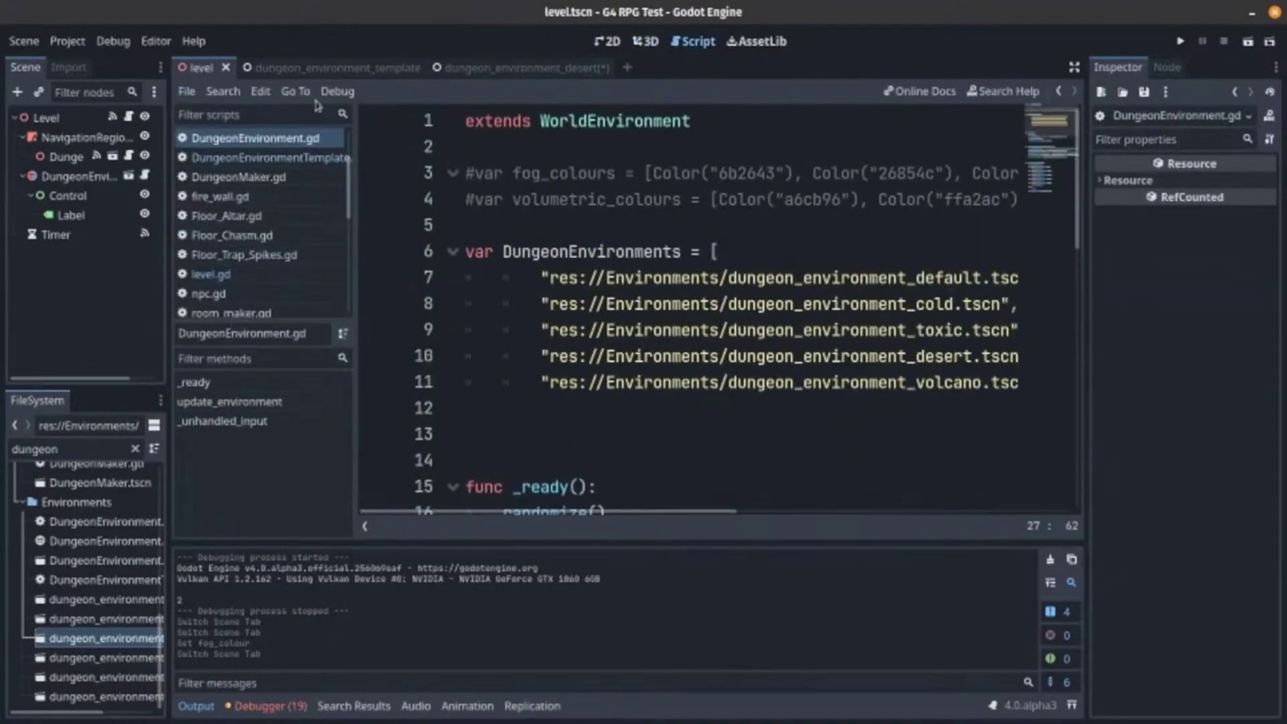
Switch to the dungeon_environment_template scene and start creating a new inherited scene
left_click(333, 91)
left_click(328, 68)
left_click(24, 41)
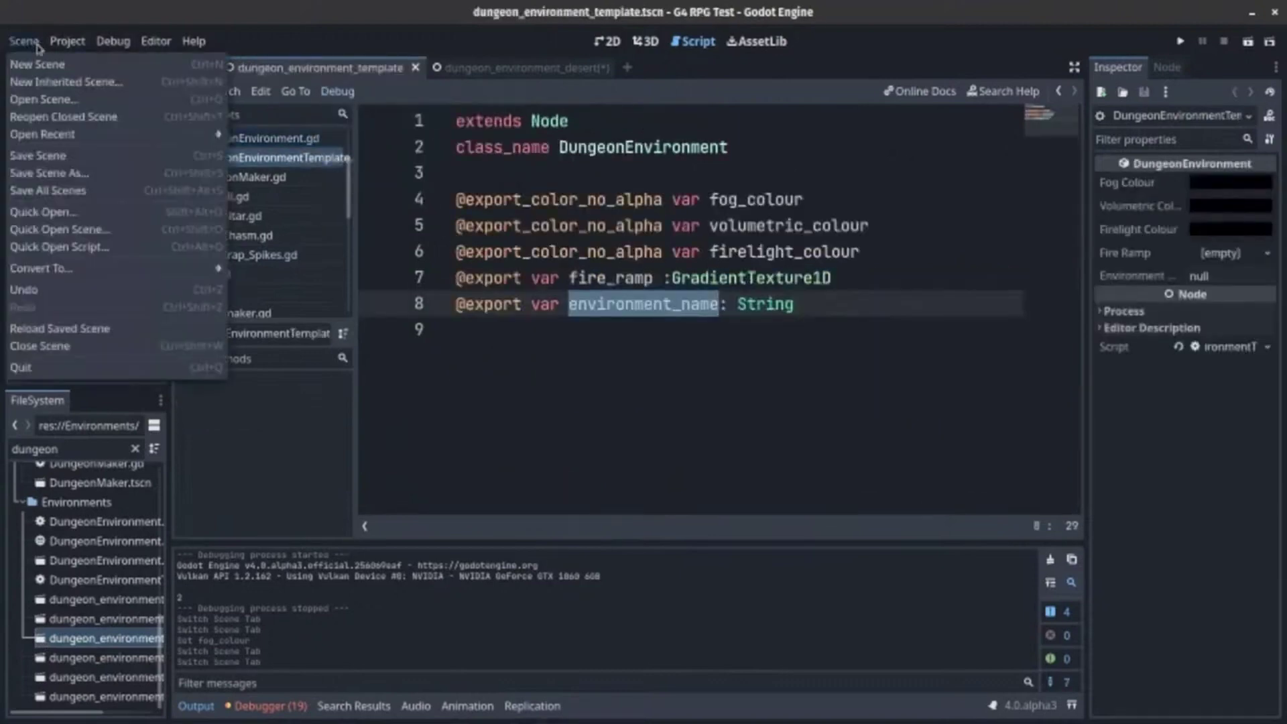
left_click(49, 85)
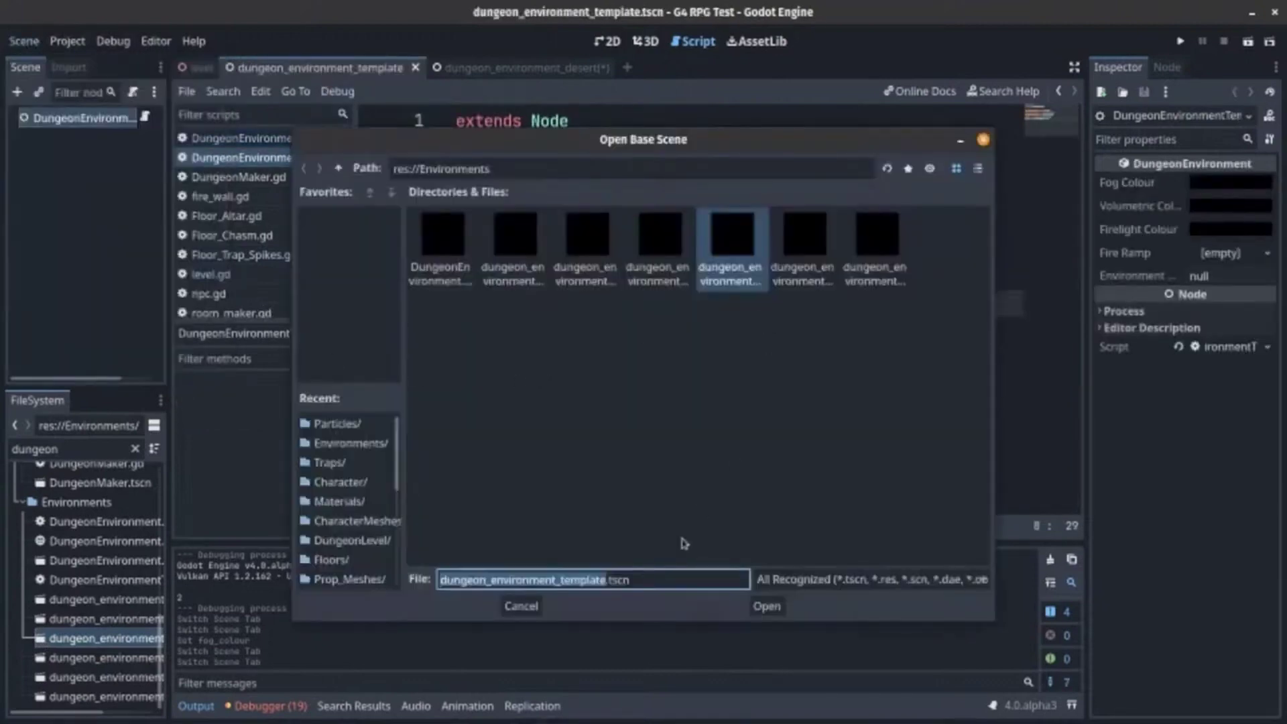
Try to open the base scene under the file name dungeon_environment_Forest.tscn
left_click(559, 581)
left_click_drag(559, 580, 601, 580)
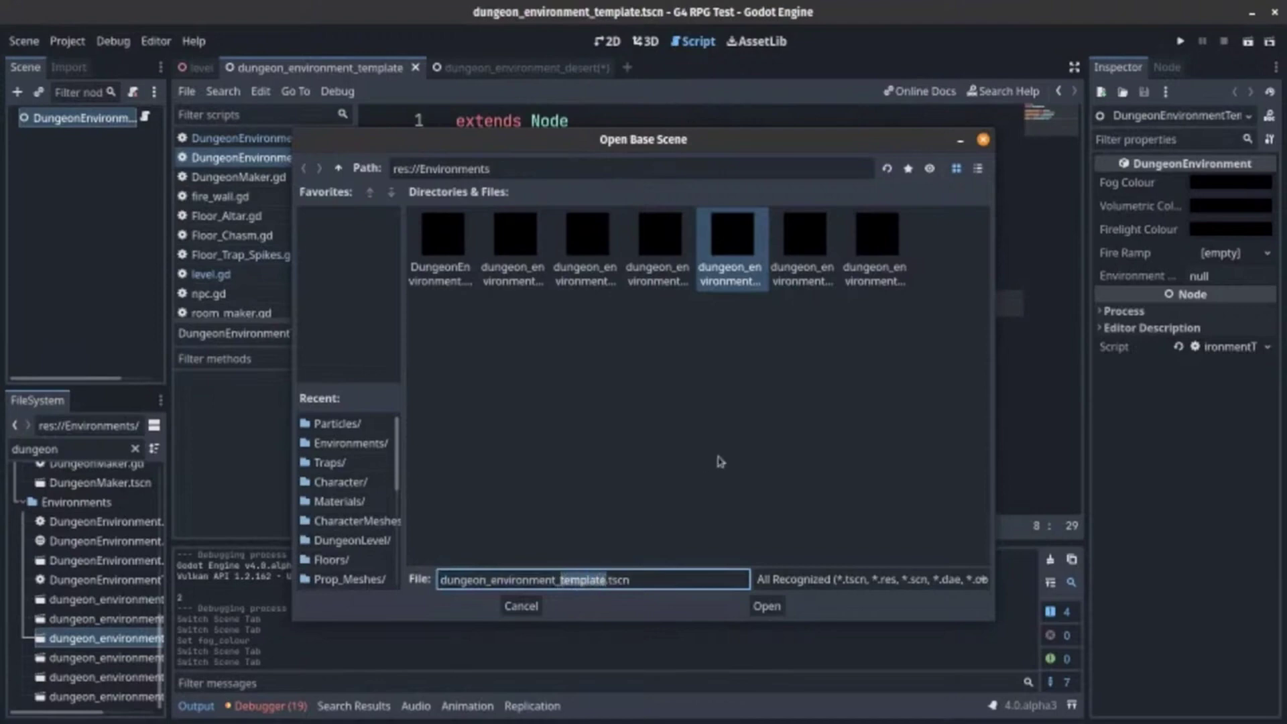
type("8ad")
key("BackSpace")
key("BackSpace")
key("BackSpace")
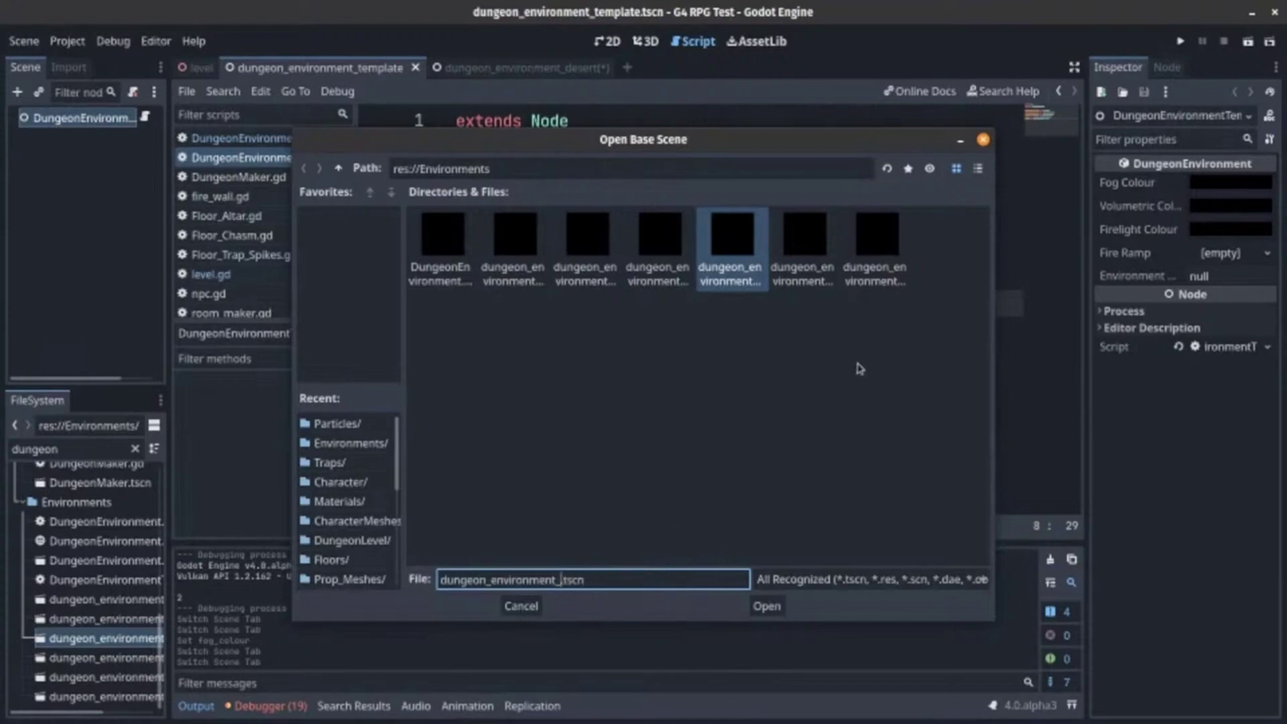
type("Forest")
left_click(778, 607)
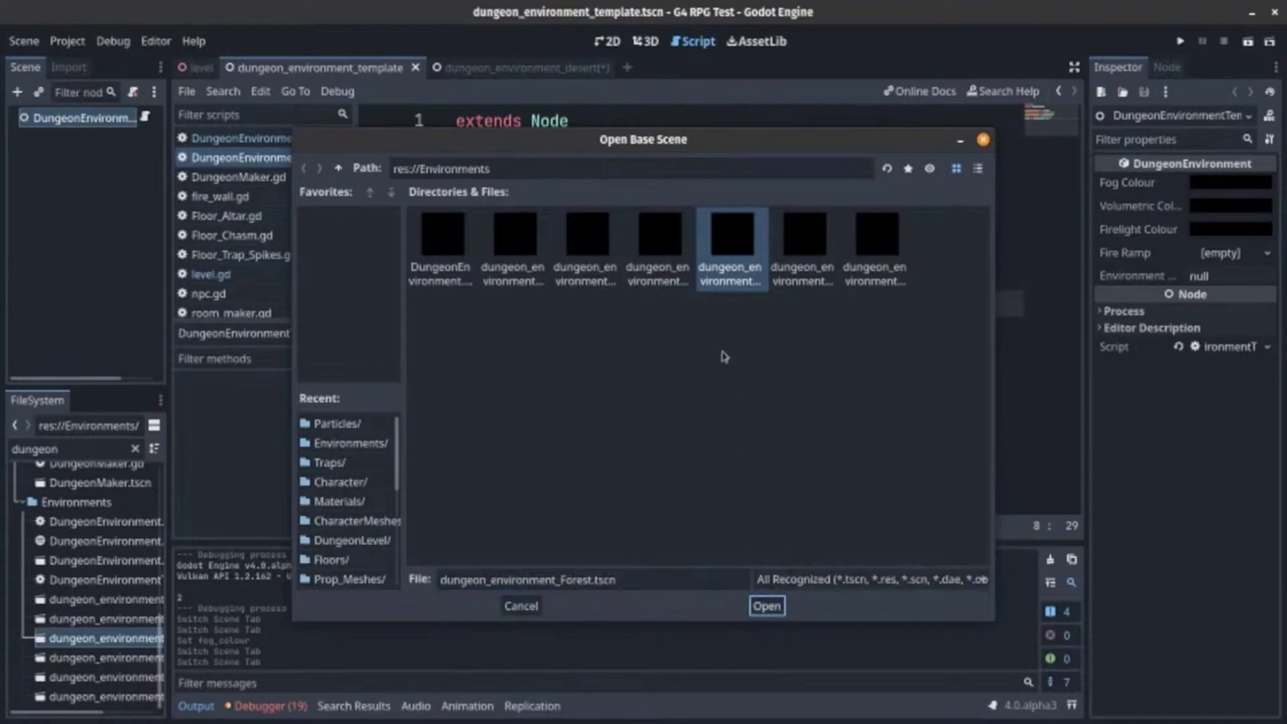
Create the inherited scene using dungeon_environment_template.tscn as its base scene
left_click(732, 247)
left_click(678, 246)
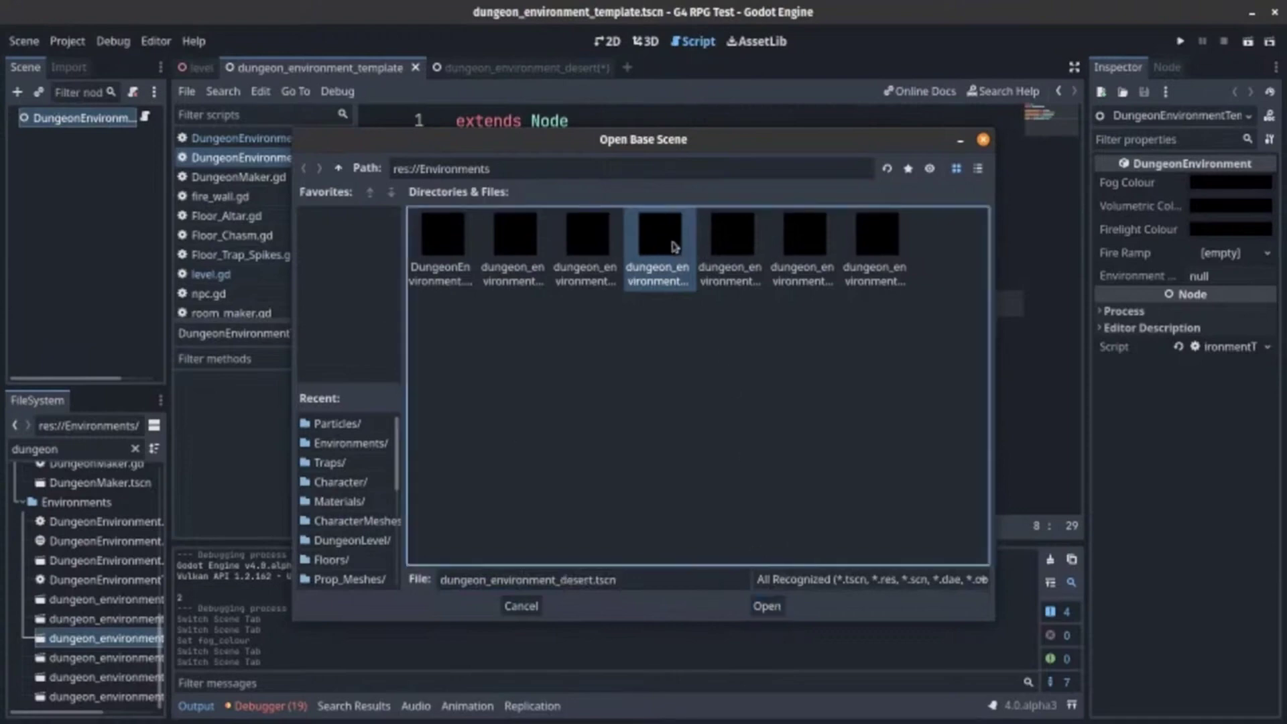
left_click(738, 254)
double_click(737, 255)
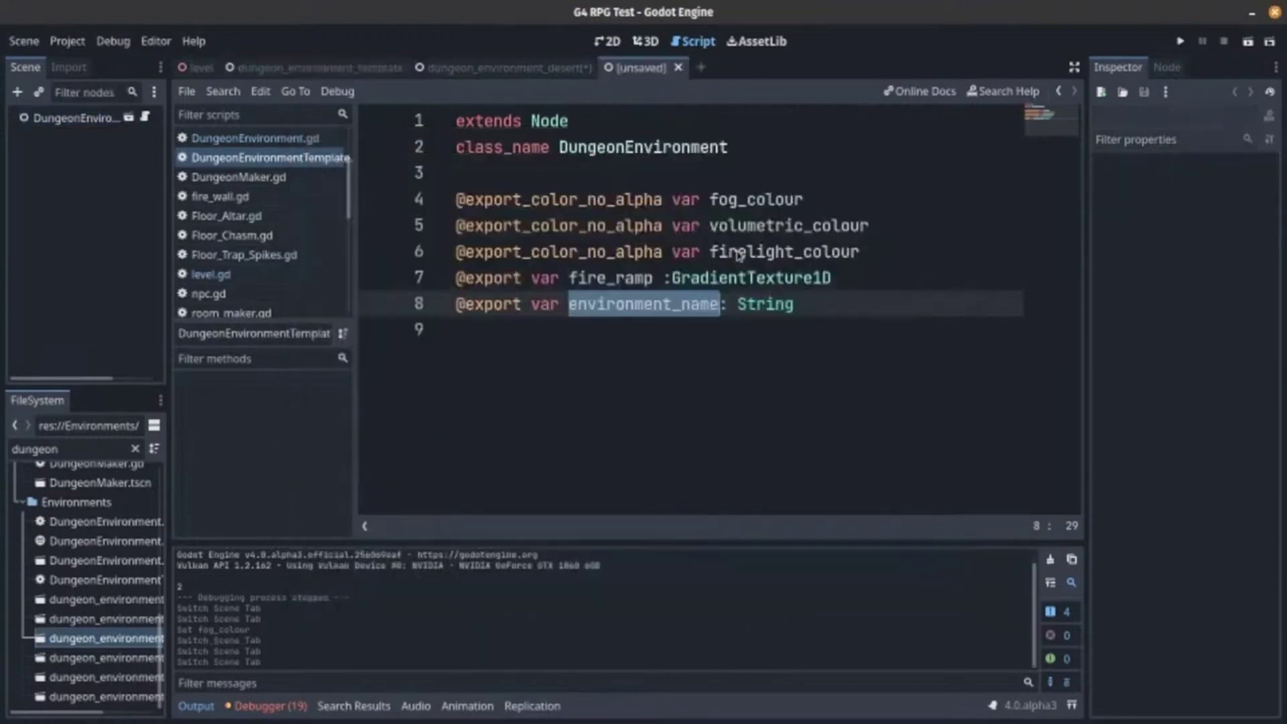
Rename the inherited scene's root node for the forest environment and save the scene as dungeon_environment_forest.tscn
double_click(86, 117)
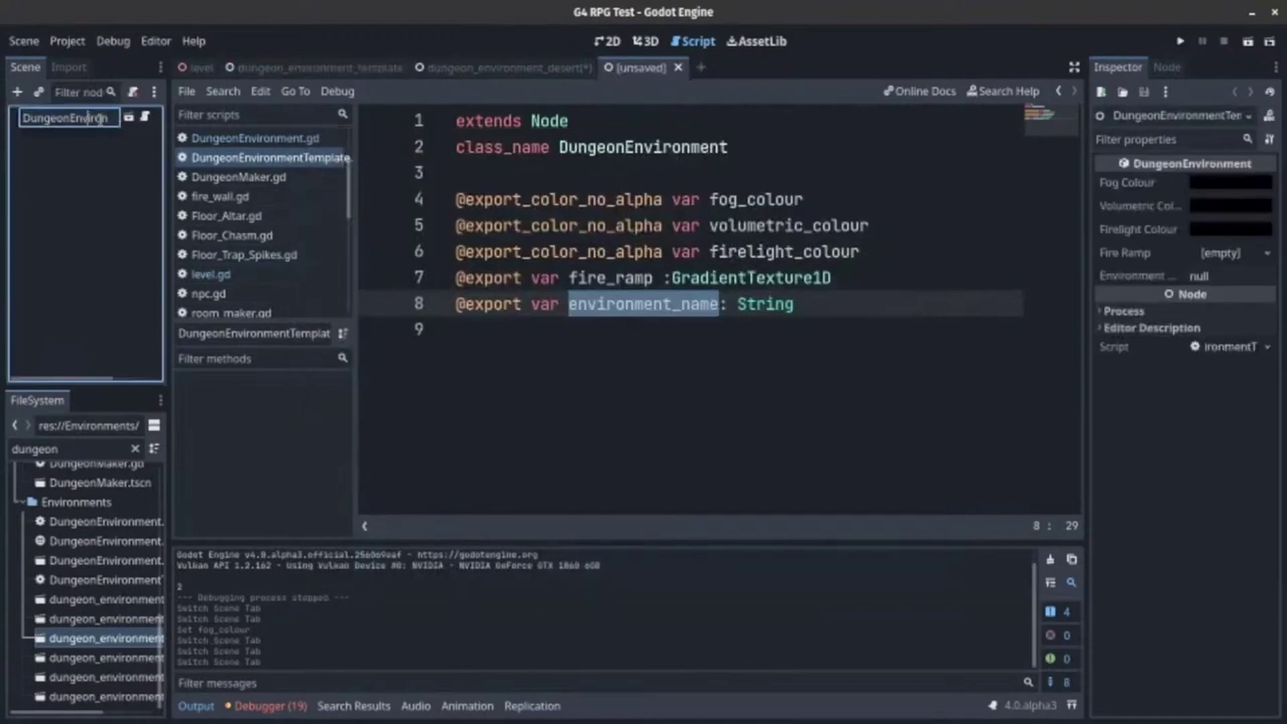
key("End")
type("For")
key("Return")
left_click(72, 212)
key("ctrl+s")
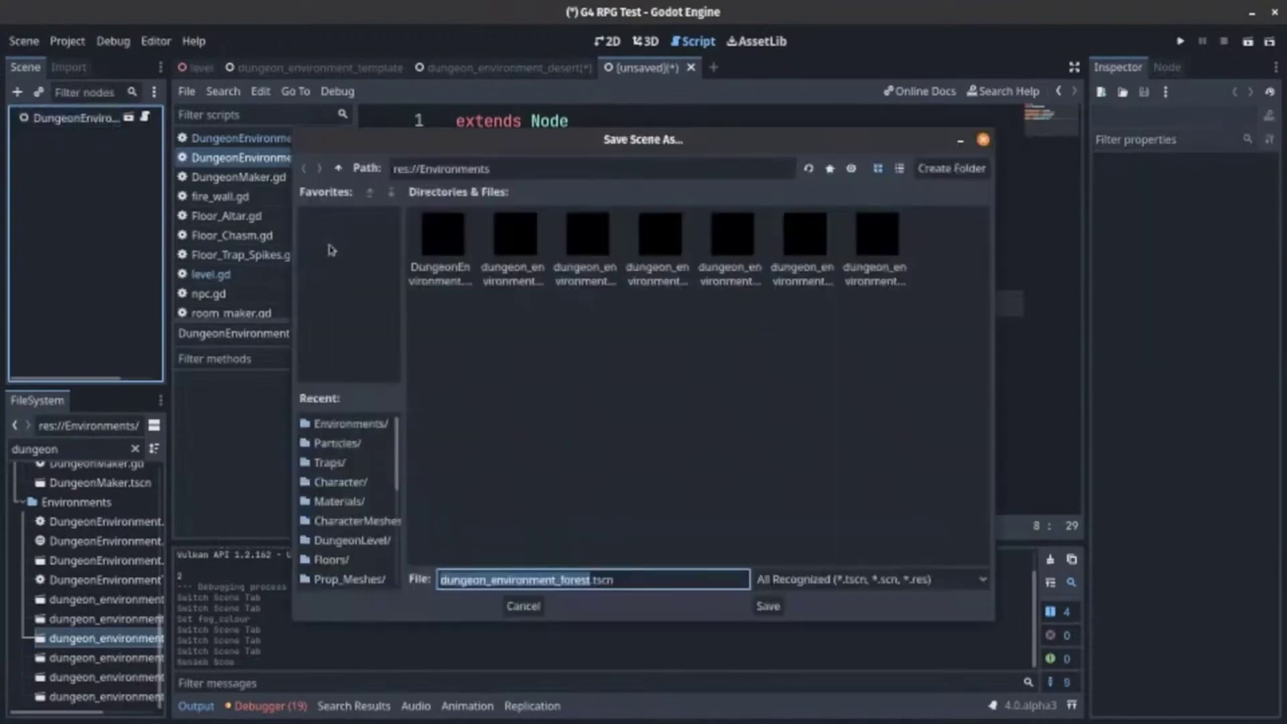
left_click(769, 606)
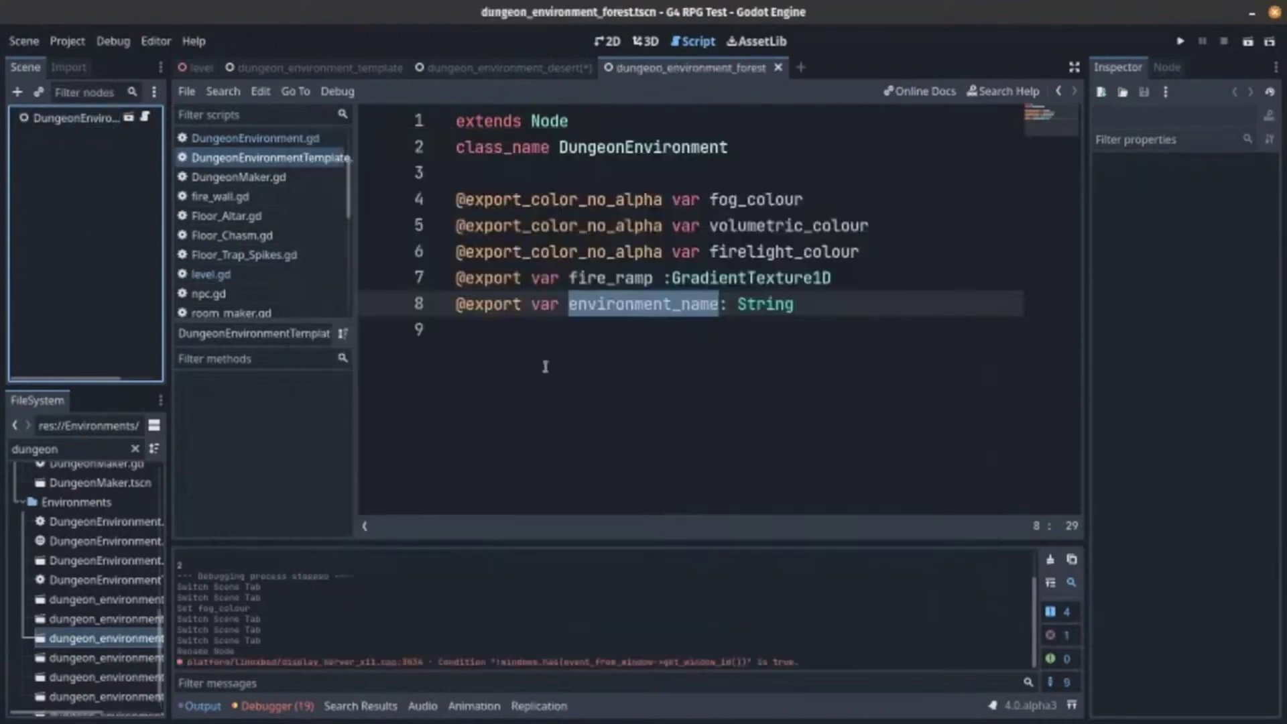
Set the forest root node's Fog Colour to the dark brown preset 4d3533
left_click(85, 125)
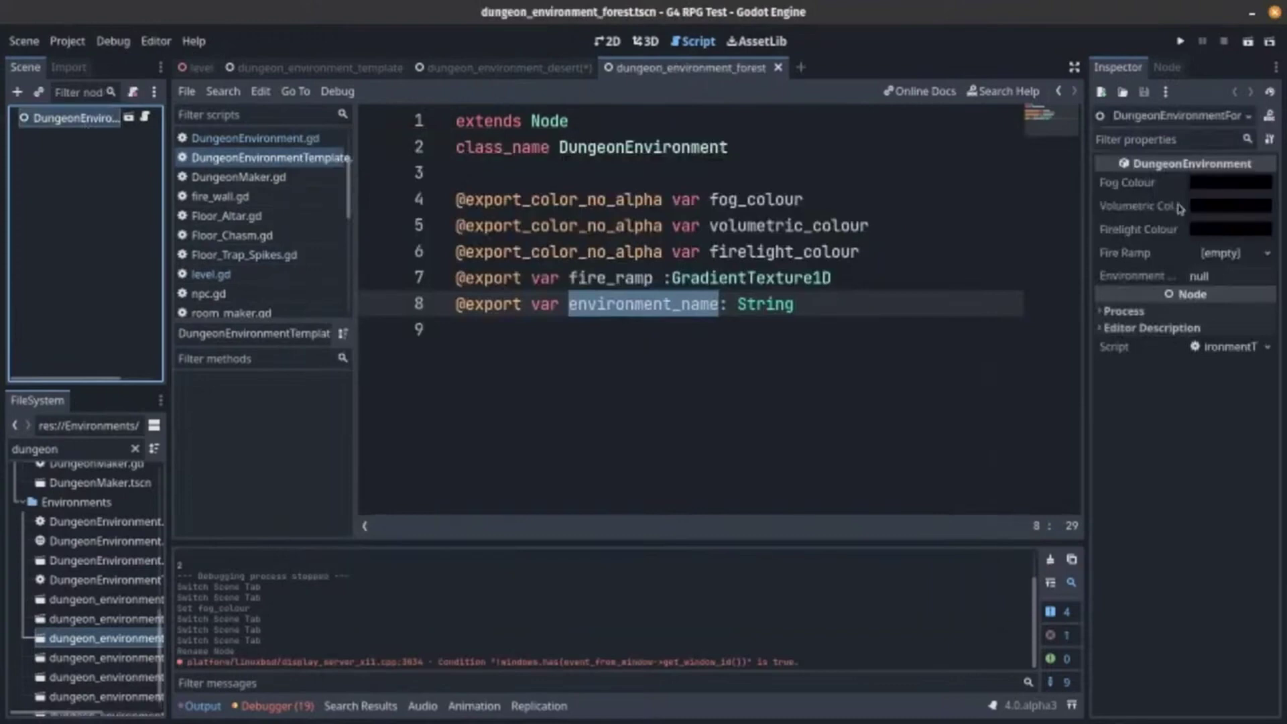
left_click(1199, 188)
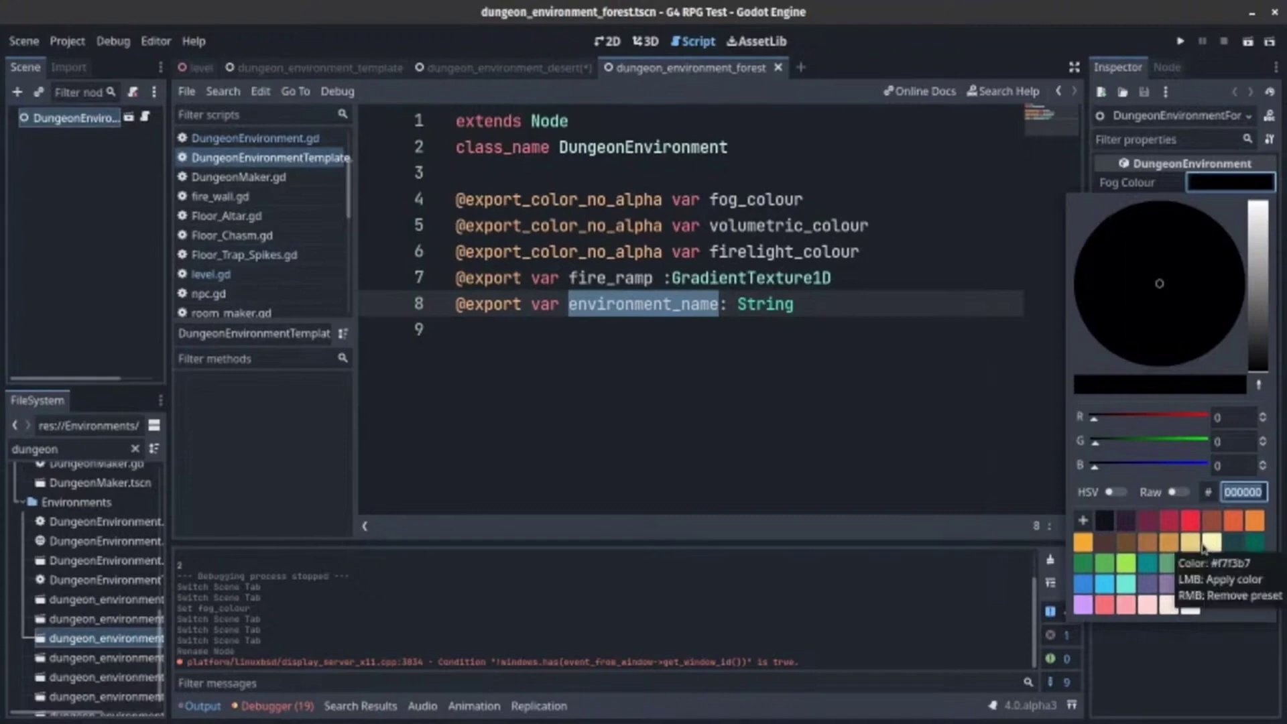
left_click(1106, 543)
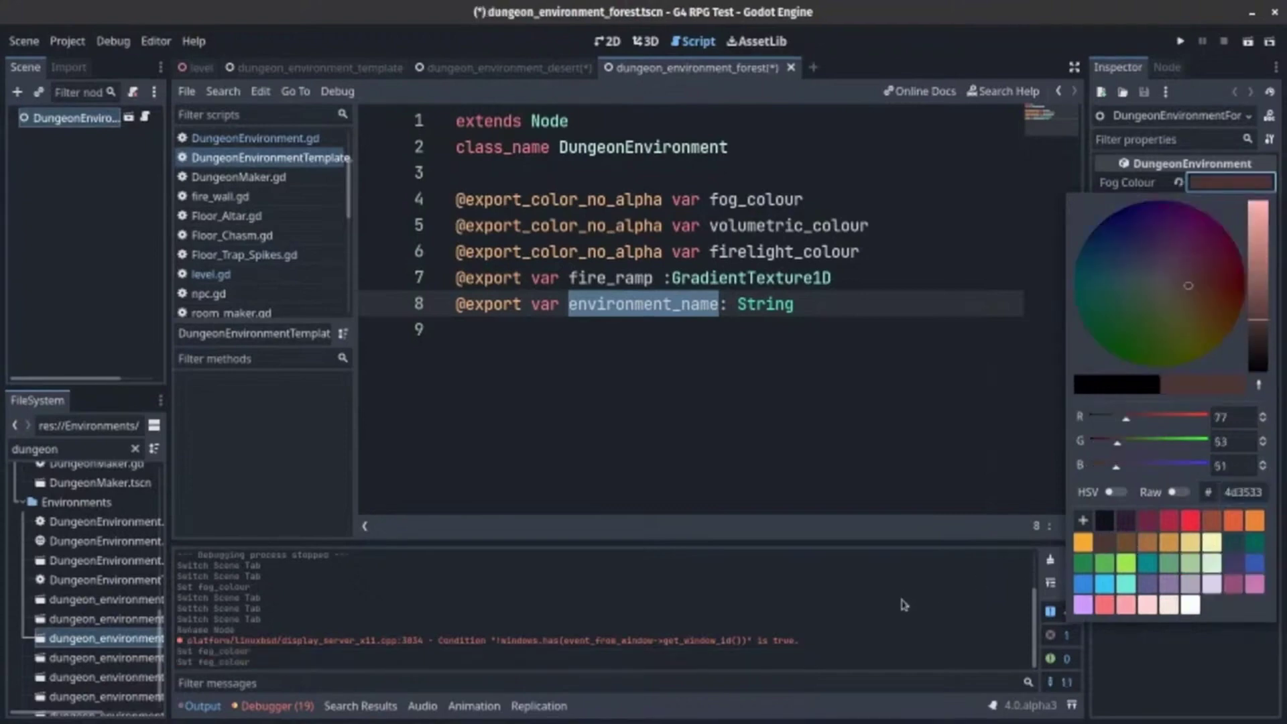
left_click(939, 469)
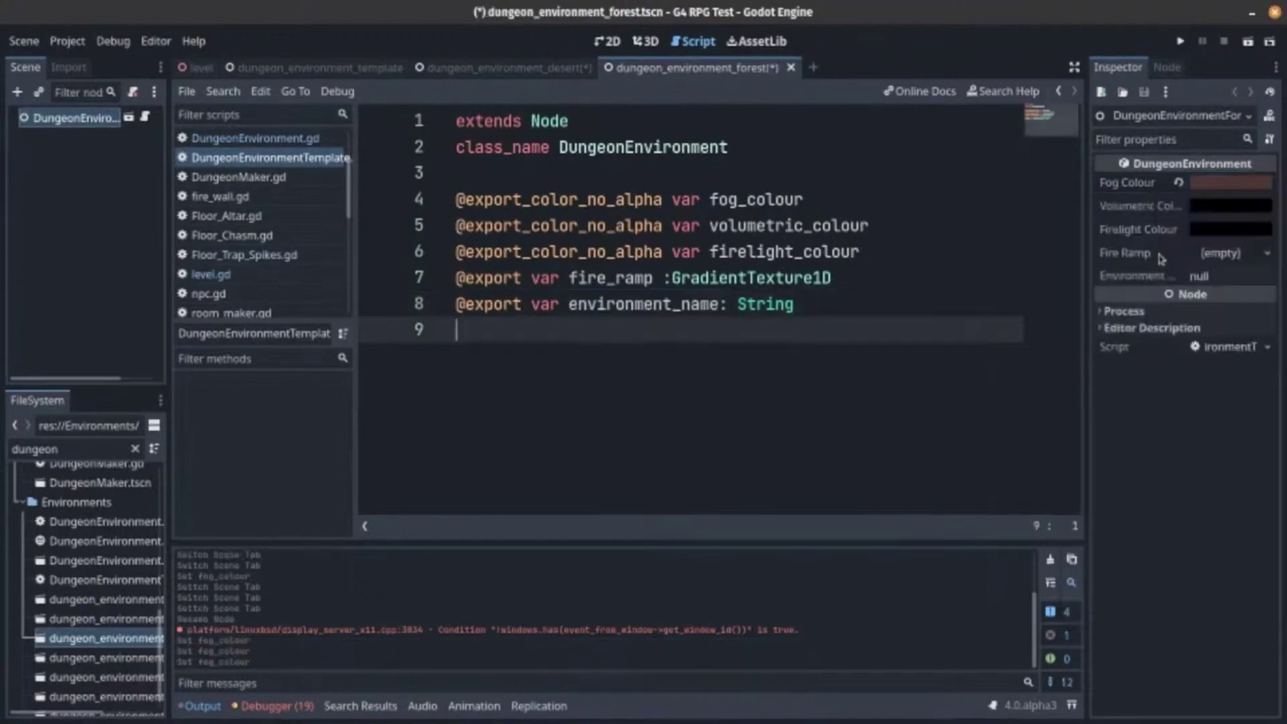
Set the Volumetric Colour to the pale yellow preset f7f3b7 and the Firelight Colour to the orange preset
left_click(1222, 208)
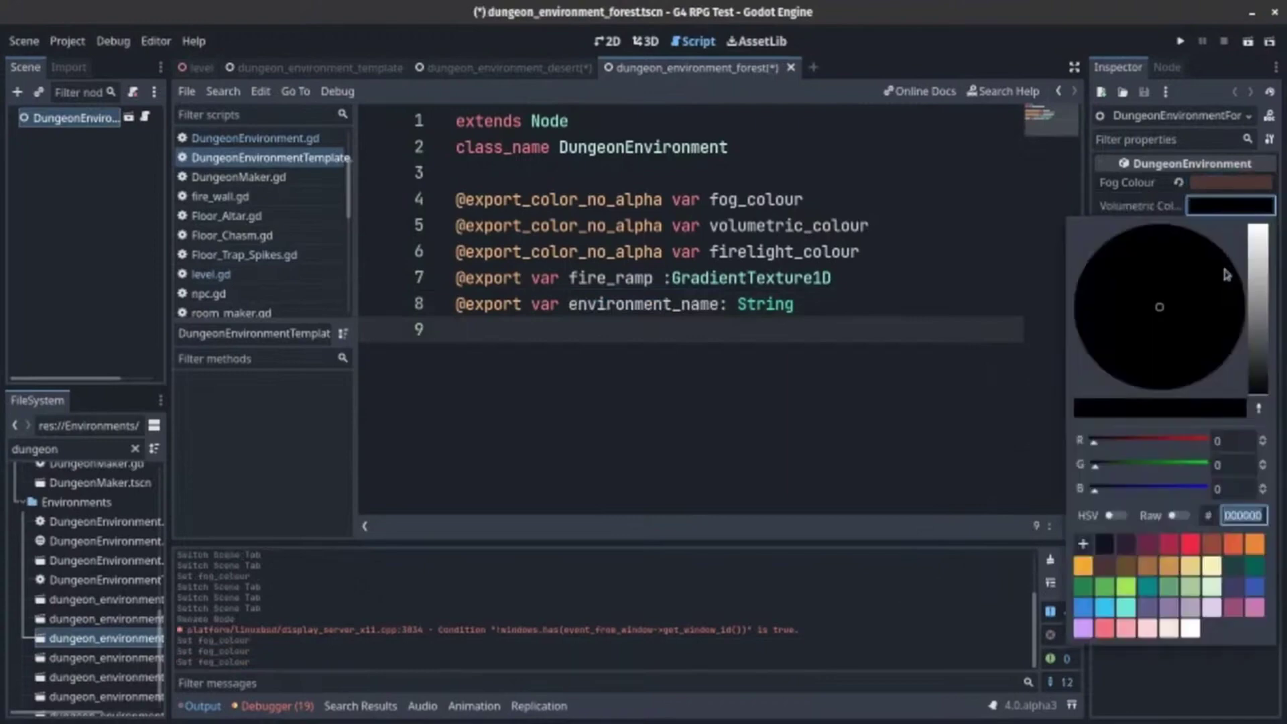
left_click(1214, 569)
left_click(928, 634)
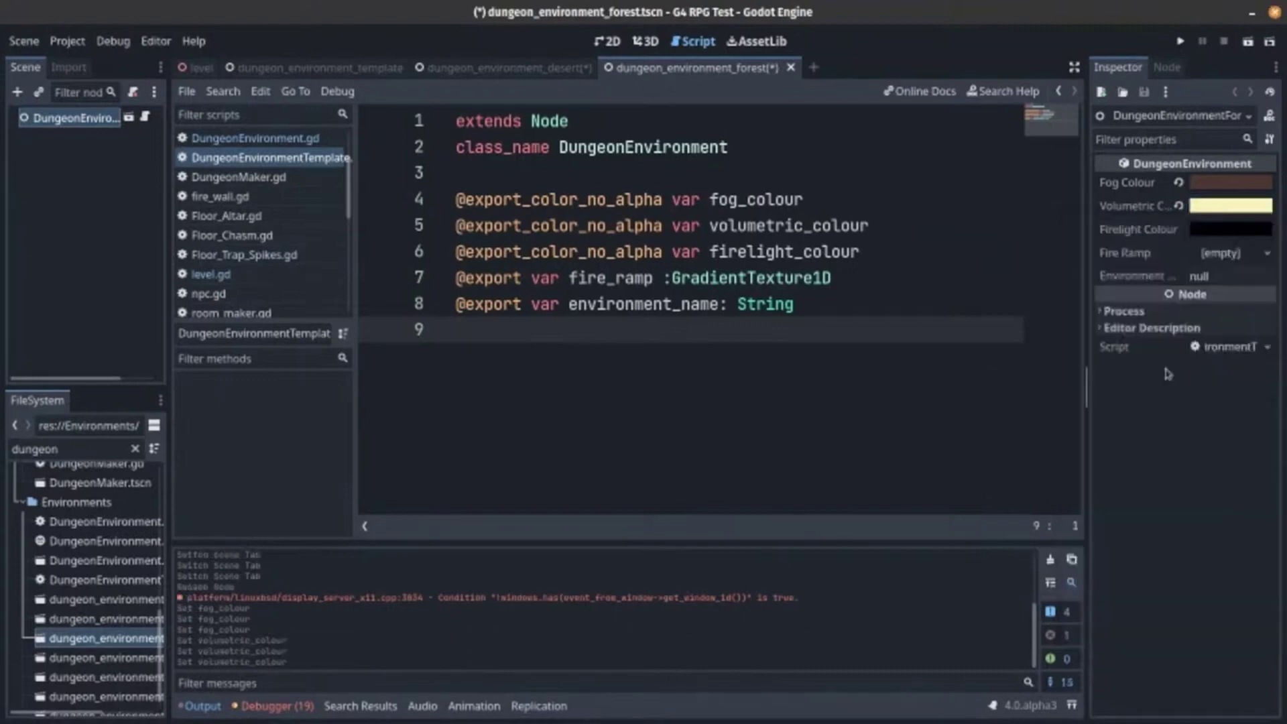
left_click(1214, 229)
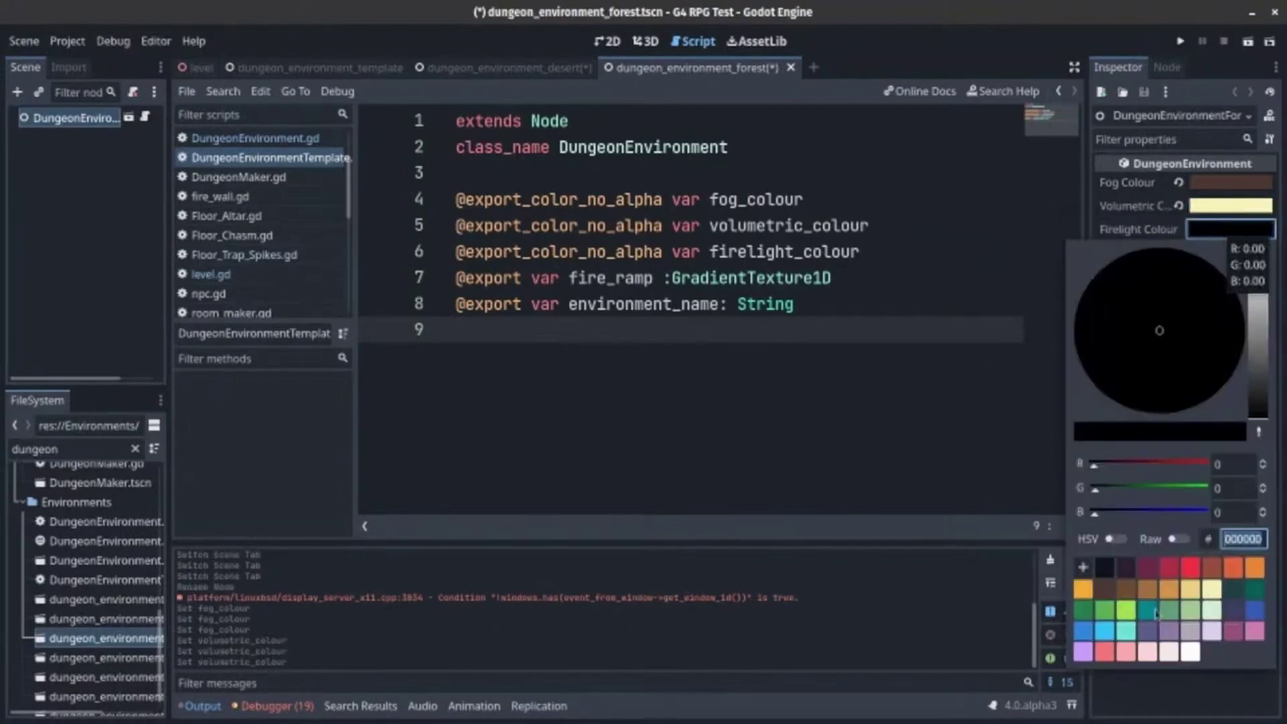
left_click(1259, 568)
key("Escape")
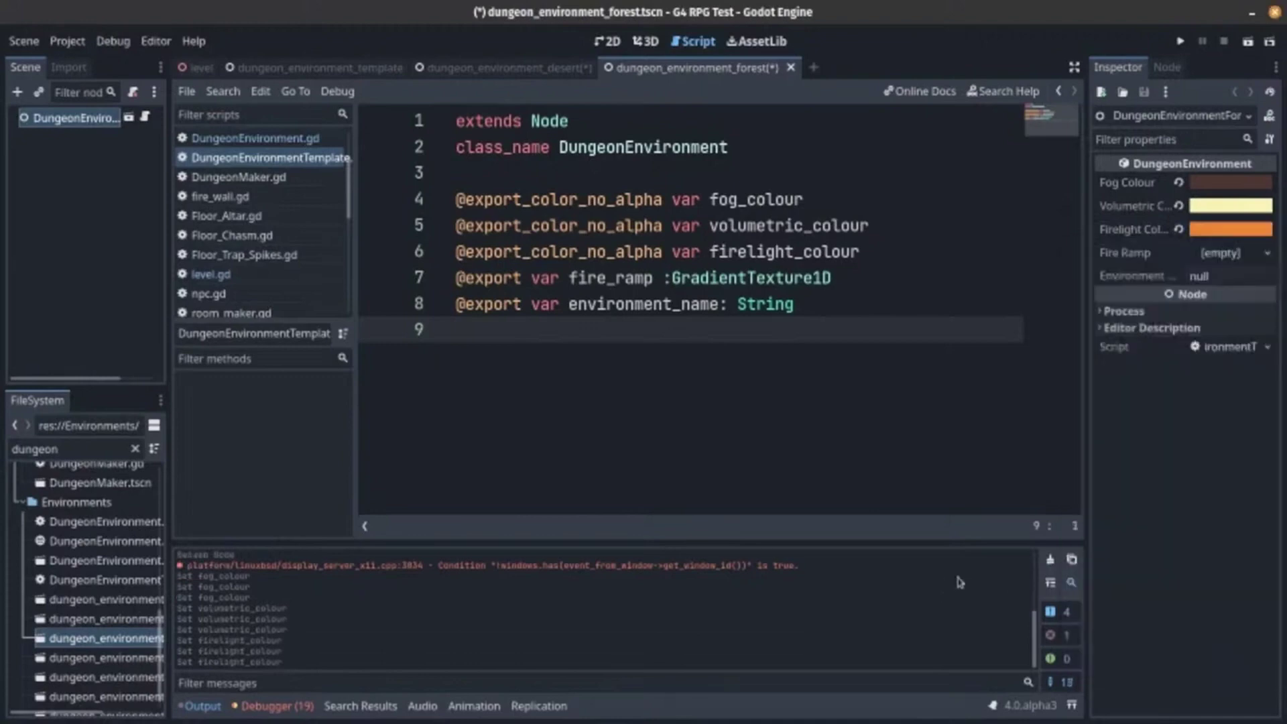
Create a new GradientTexture1D for the forest node's Fire Ramp and give it a new Gradient
left_click(1221, 259)
left_click(1236, 275)
left_click(1242, 264)
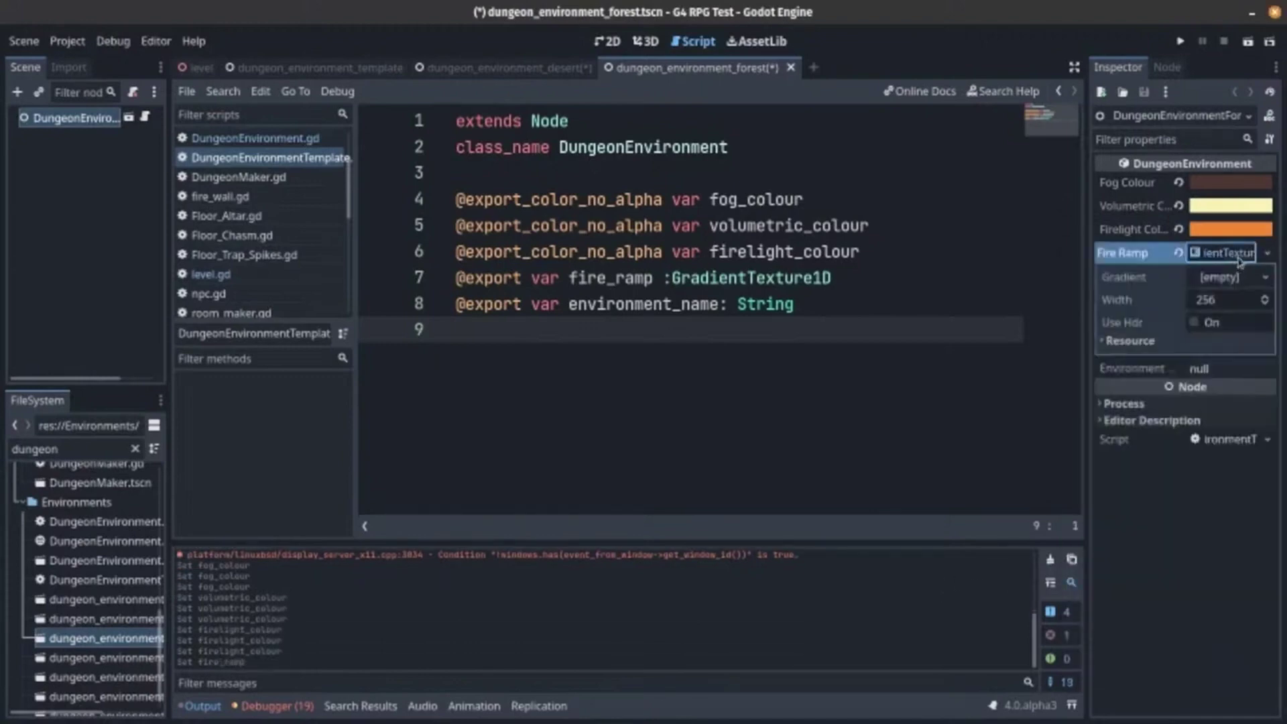
left_click(1250, 278)
left_click(1234, 295)
left_click(1228, 279)
Colour the Fire Ramp gradient's start point with the reddish-brown preset and its end point with the dark brown preset
left_click(1102, 322)
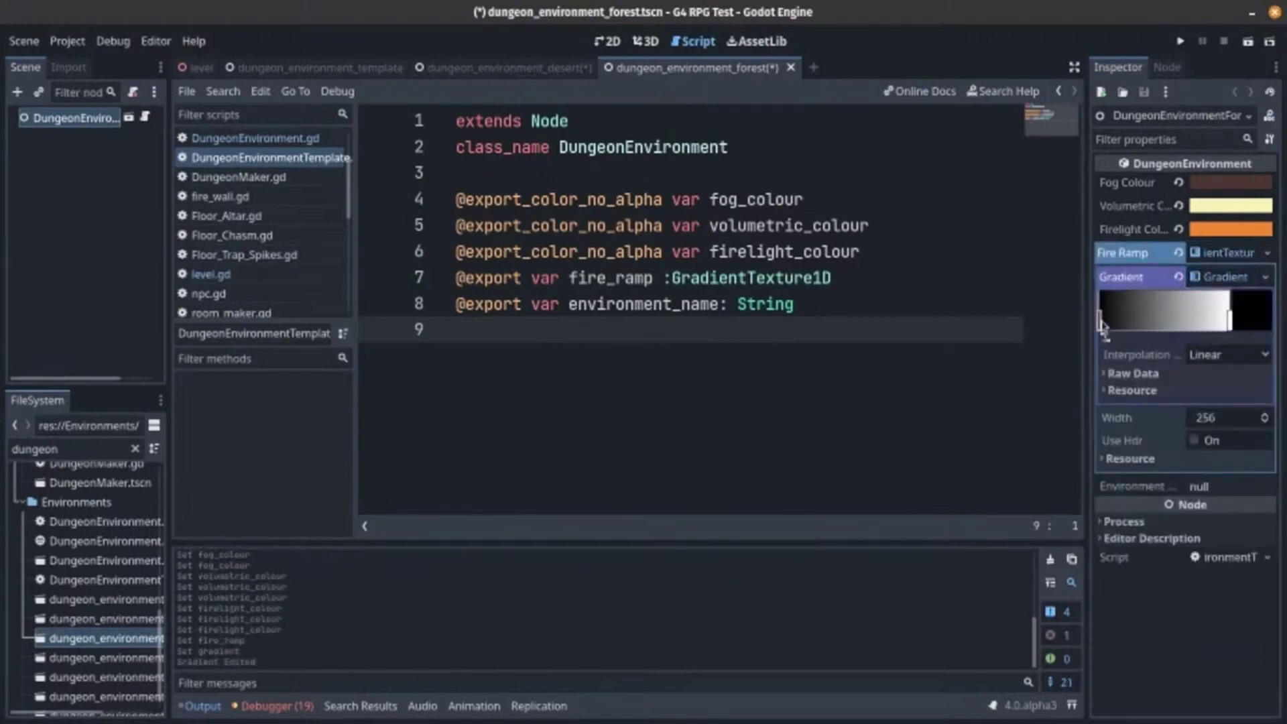
left_click(1270, 324)
left_click(1224, 352)
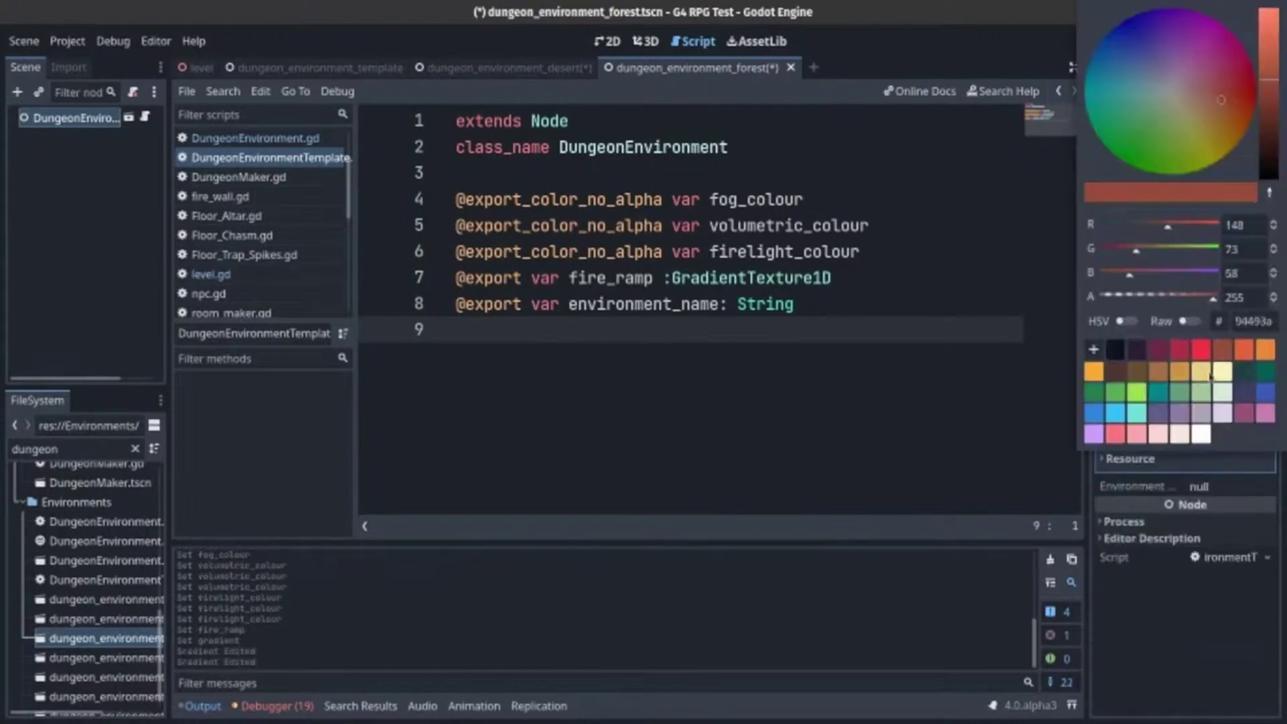
left_click(972, 560)
left_click(1230, 323)
left_click(1246, 321)
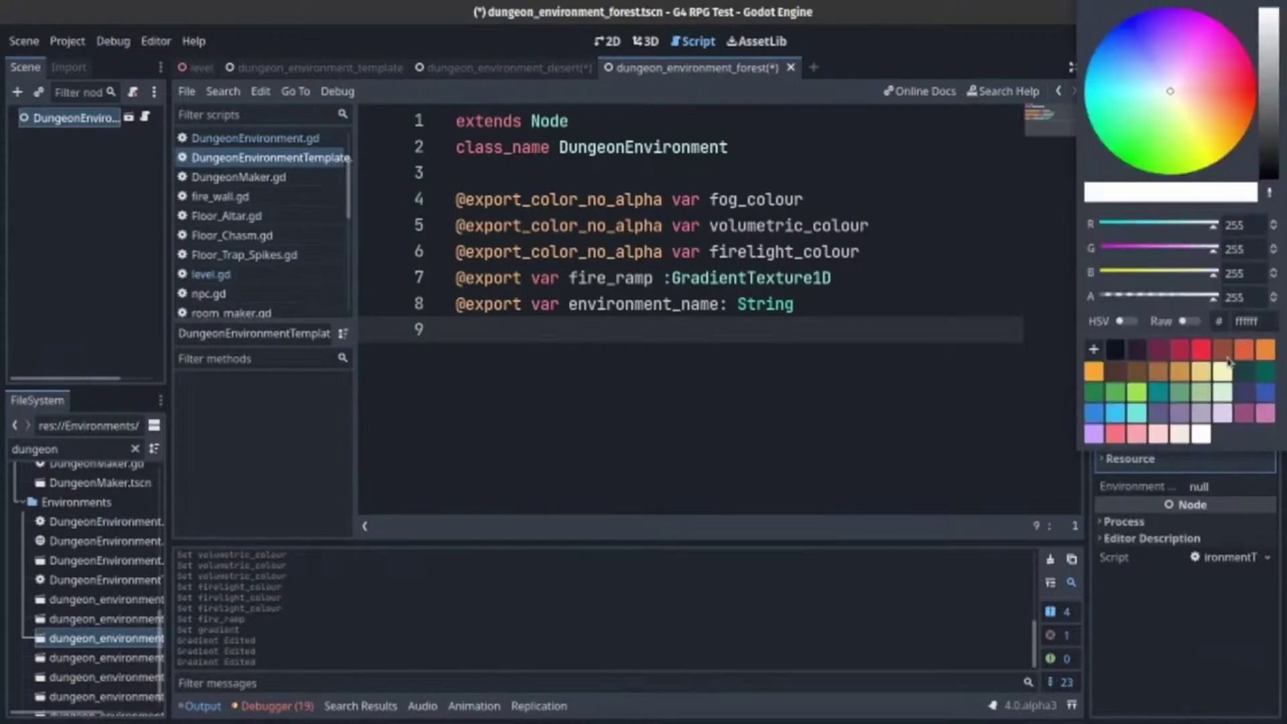
left_click(1123, 374)
left_click(942, 625)
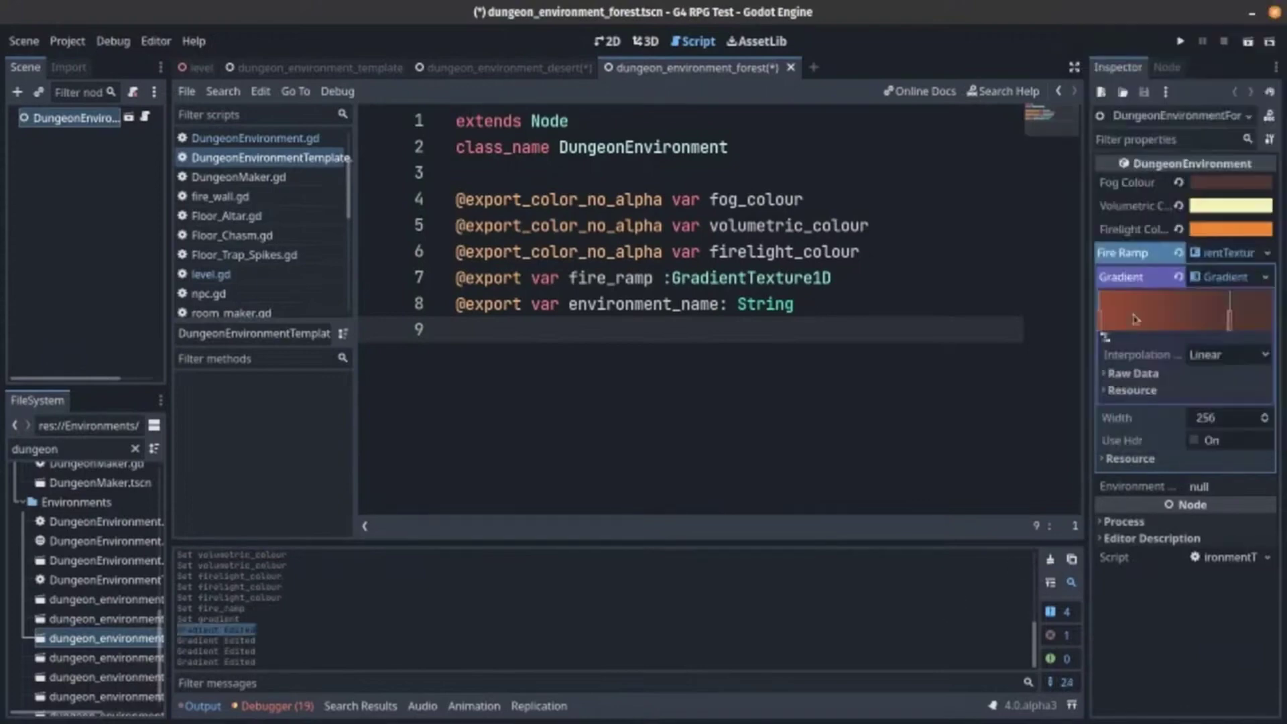
Add two intermediate points to the Fire Ramp gradient, one with the orange preset and one with yellow-orange f3a833, and fine-tune the latter's position
left_click(1134, 316)
left_click(1258, 320)
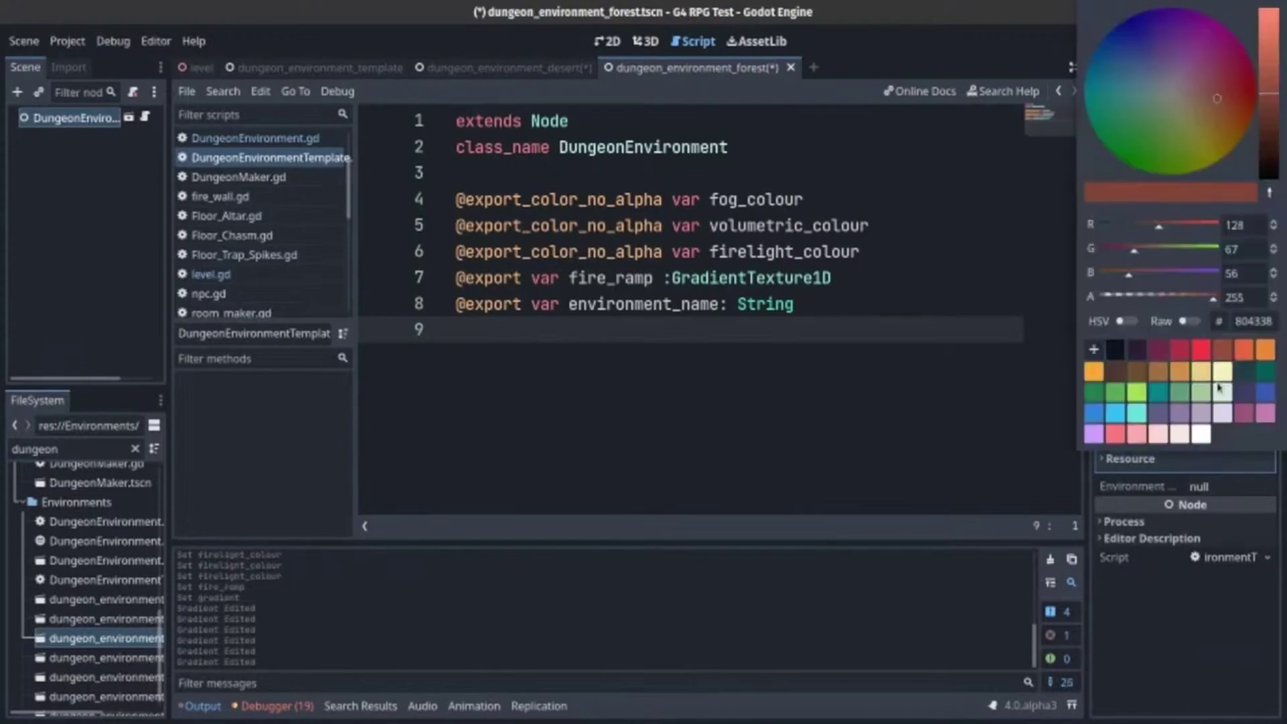
left_click(1266, 350)
left_click(1252, 321)
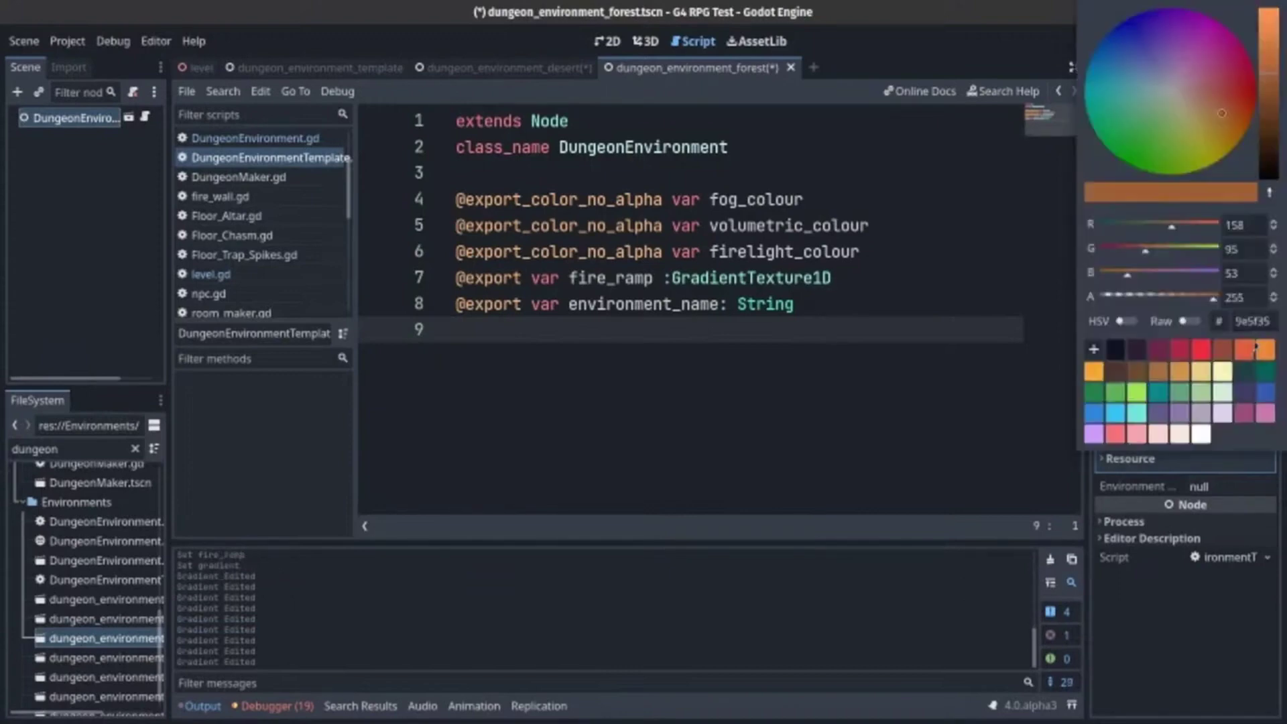
left_click(1094, 374)
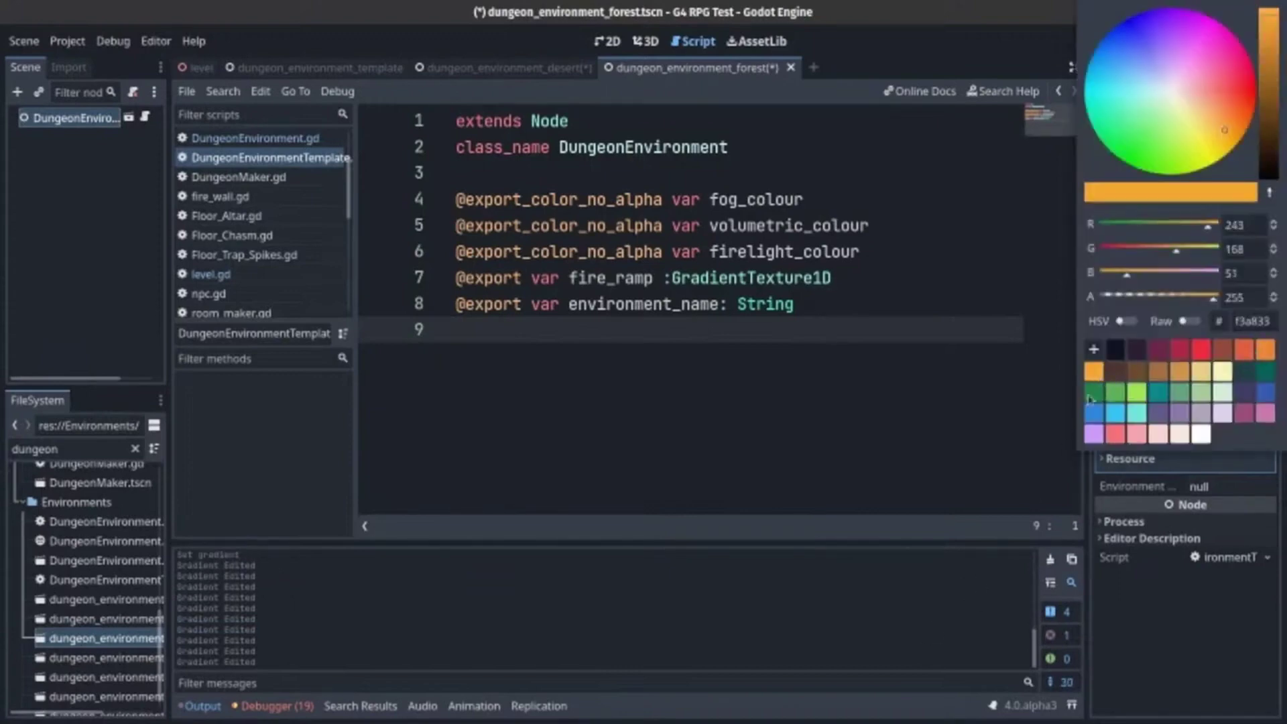
left_click(952, 603)
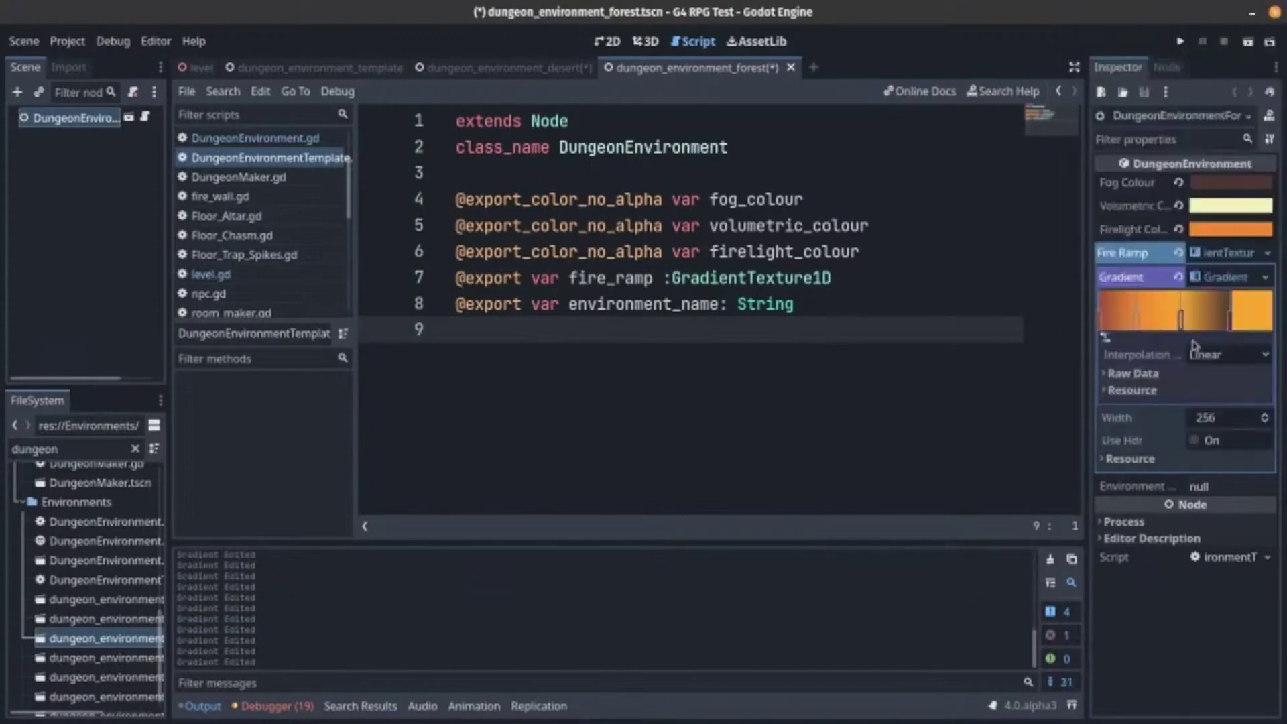
left_click_drag(1182, 323, 1176, 324)
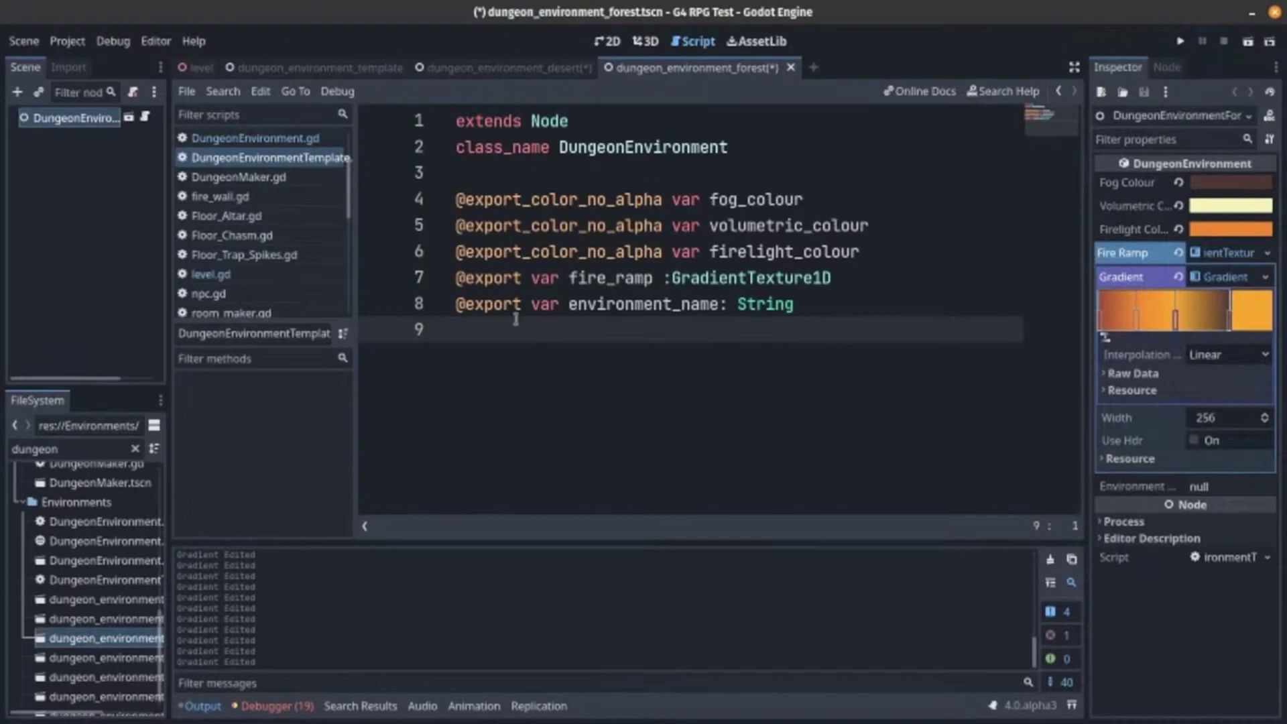
Switch to the level scene and open the DungeonEnvironment.gd script of its environment node
left_click(201, 69)
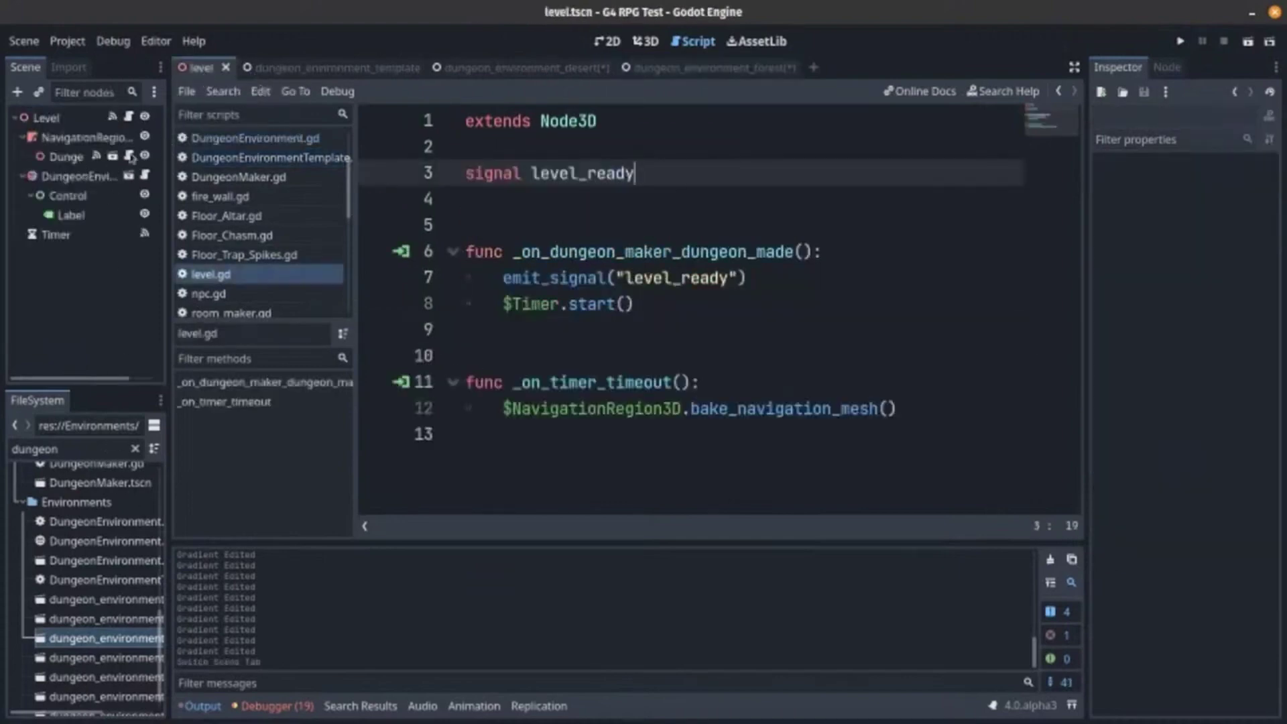
left_click(85, 157)
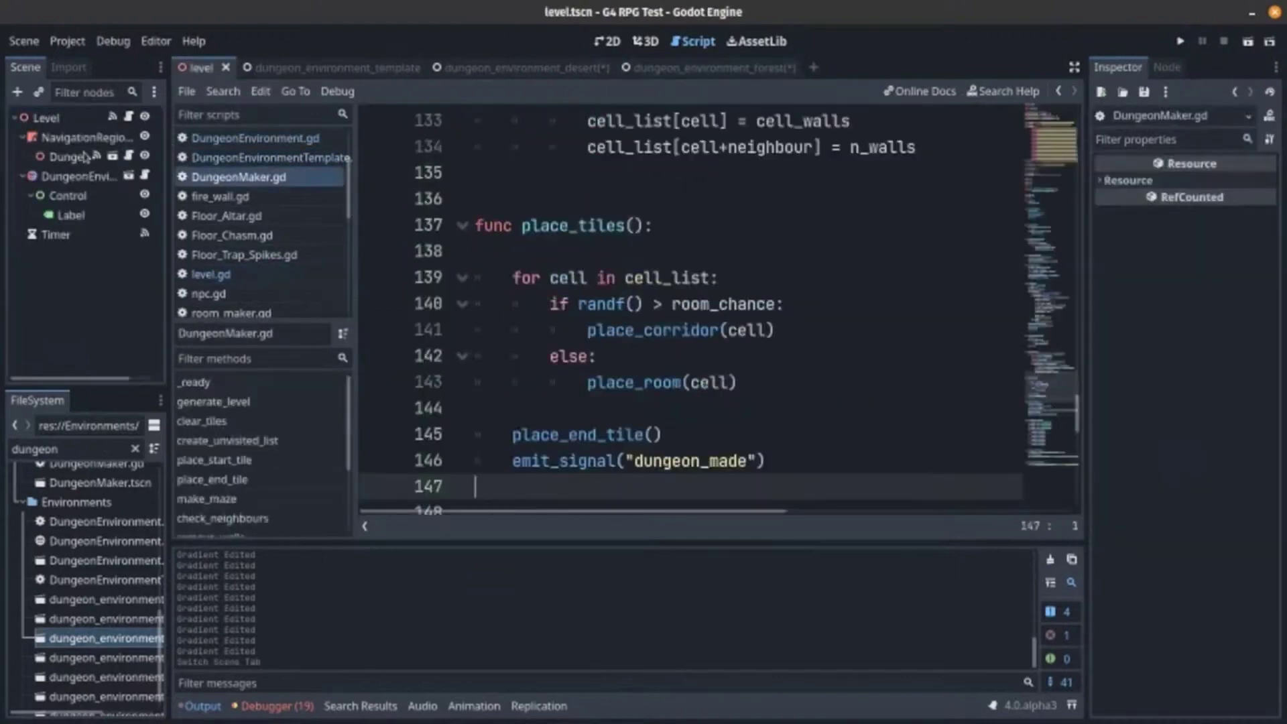
left_click(145, 176)
Append the path of dungeon_environment_forest.tscn to the DungeonEnvironments array after the volcano entry
left_click(864, 383)
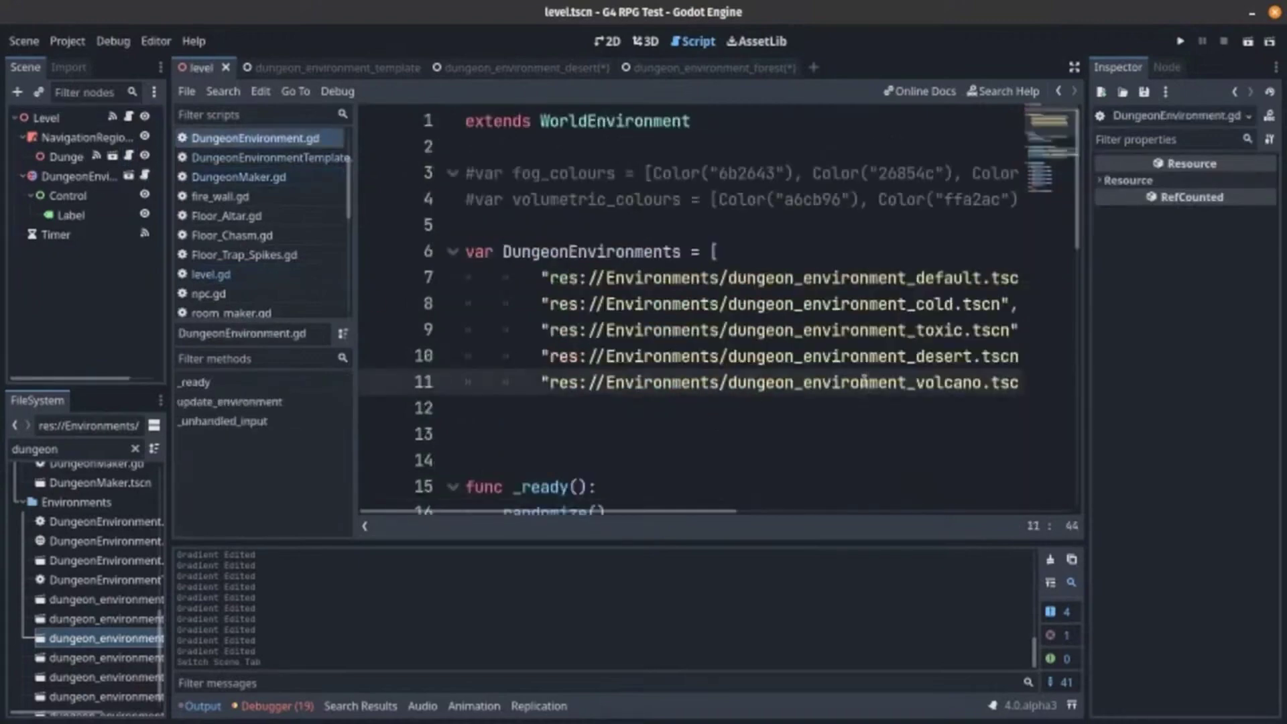
key("End")
key("Left")
type(",")
key("Return")
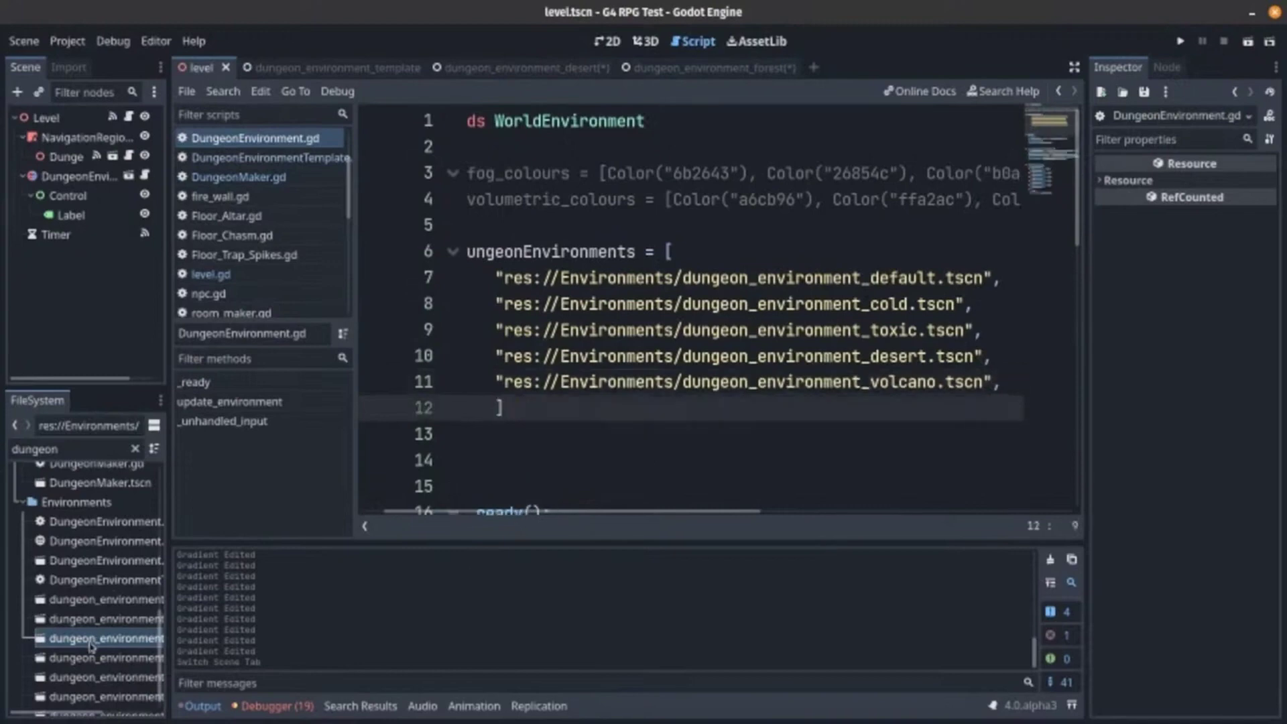
left_click_drag(74, 712, 119, 714)
left_click_drag(101, 657, 546, 410)
Duplicate the elif branch for action "5" in _unhandled_input directly below the original
scroll(614, 459, "down", 4)
scroll(622, 514, "left", 2)
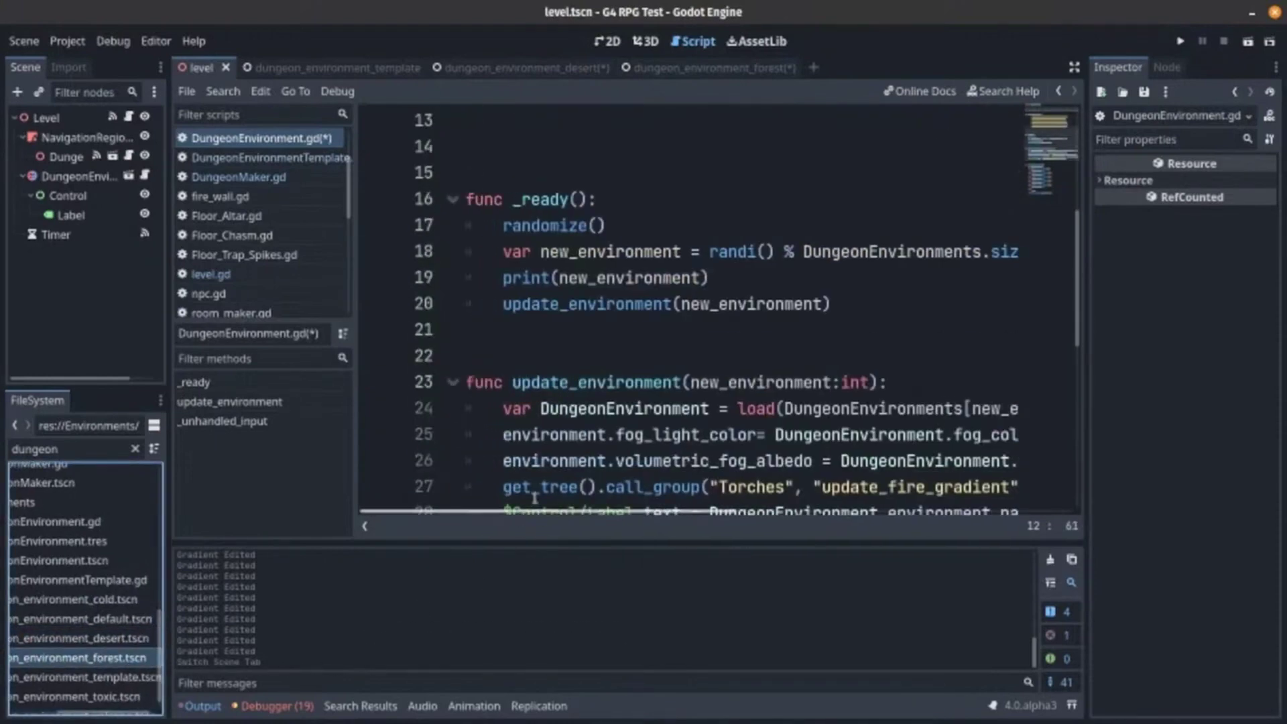
scroll(555, 467, "down", 6)
scroll(562, 467, "down", 1)
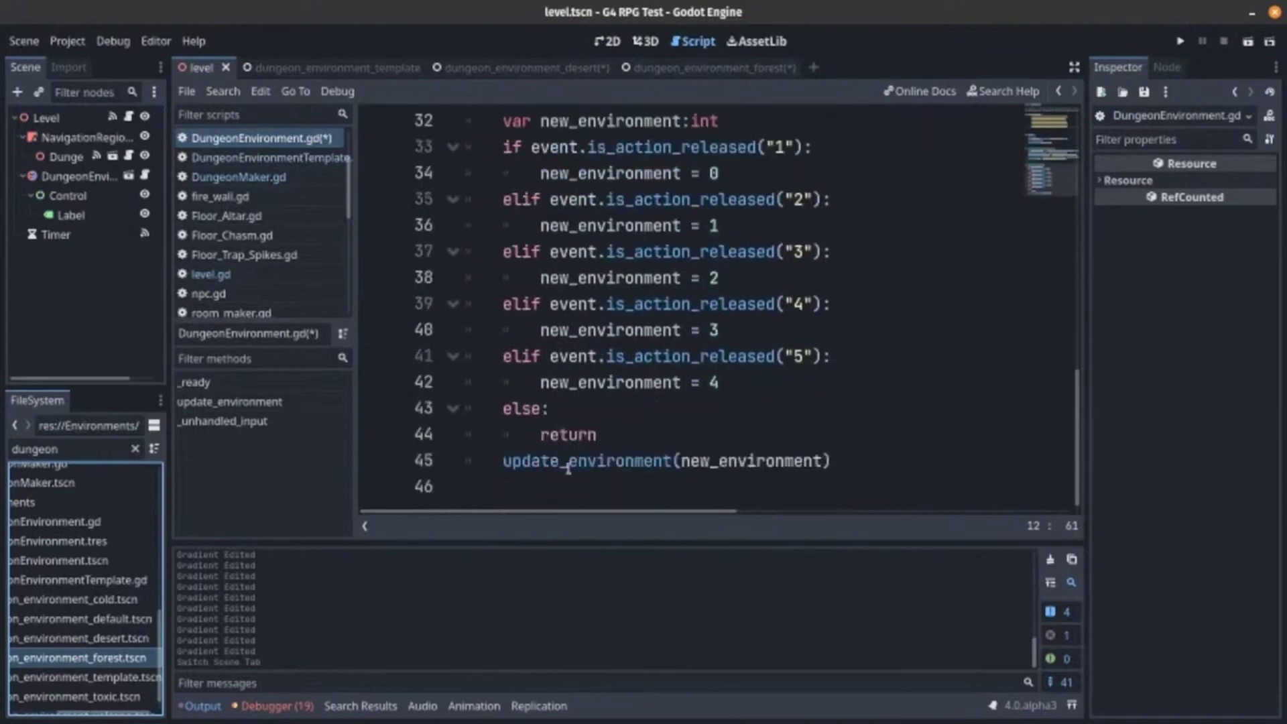
left_click_drag(752, 385, 293, 354)
key("ctrl+c")
left_click(734, 383)
key("Return")
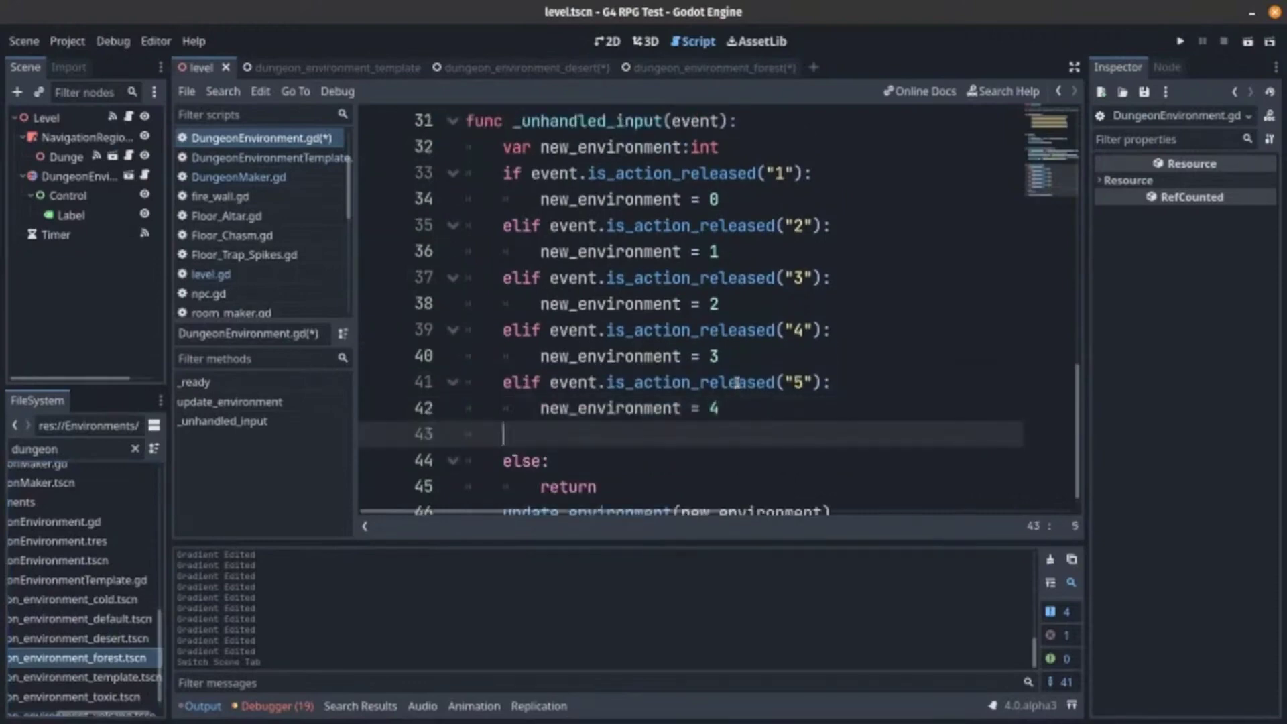
key("ctrl+v")
Change the duplicated branch to check for action "6" and set new_environment to 5
double_click(798, 434)
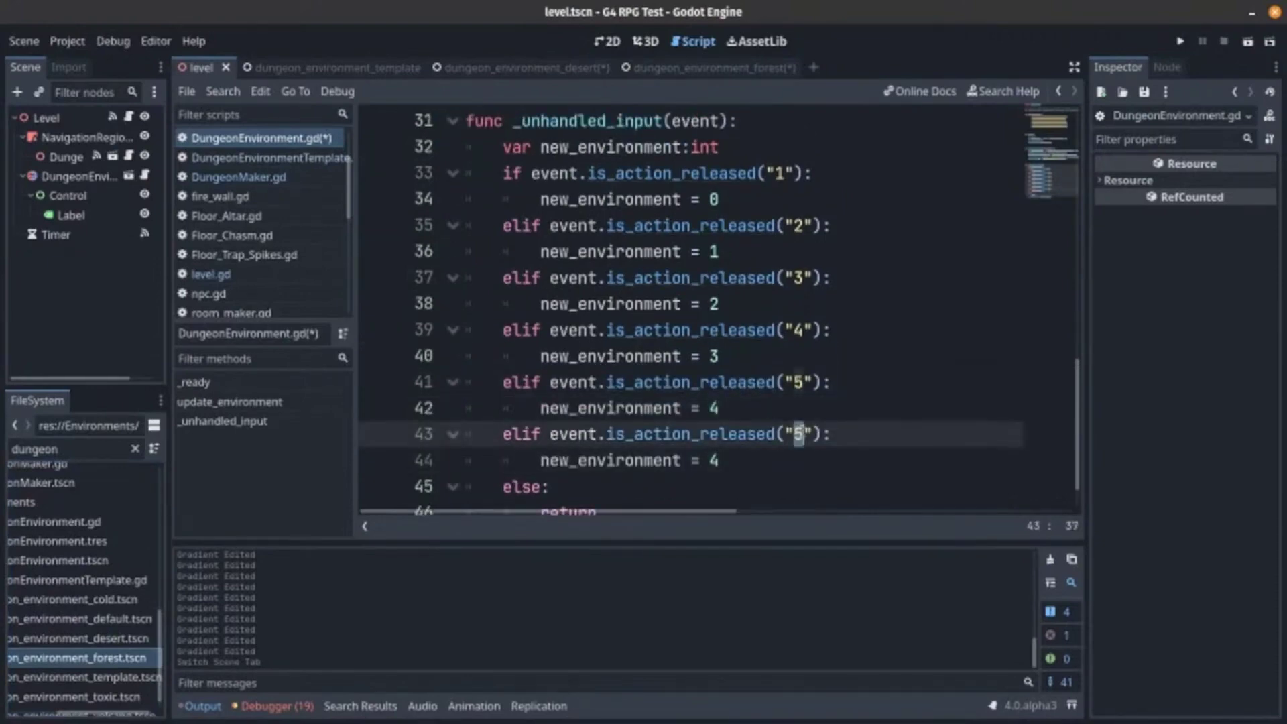
type("6")
double_click(714, 460)
type("5")
Add a new input action named 6 to the project's Input Map
left_click(70, 42)
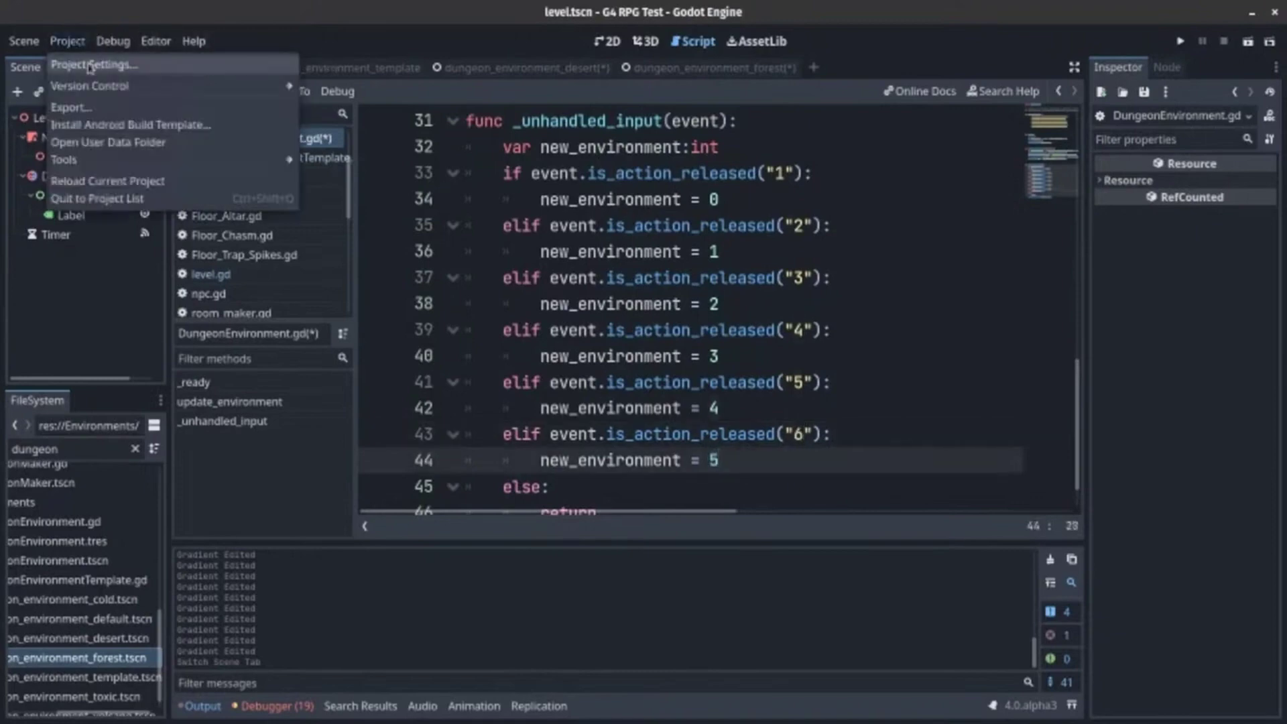
mouse_move(28, 42)
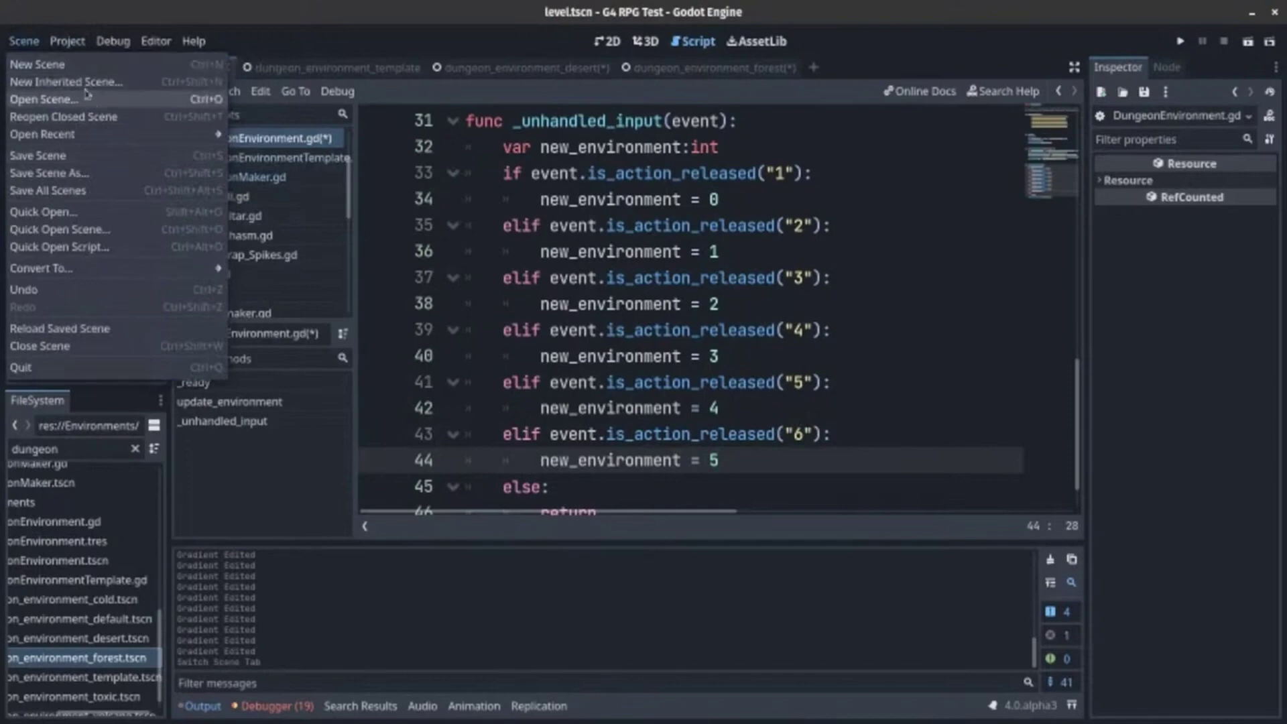
mouse_move(70, 41)
left_click(82, 65)
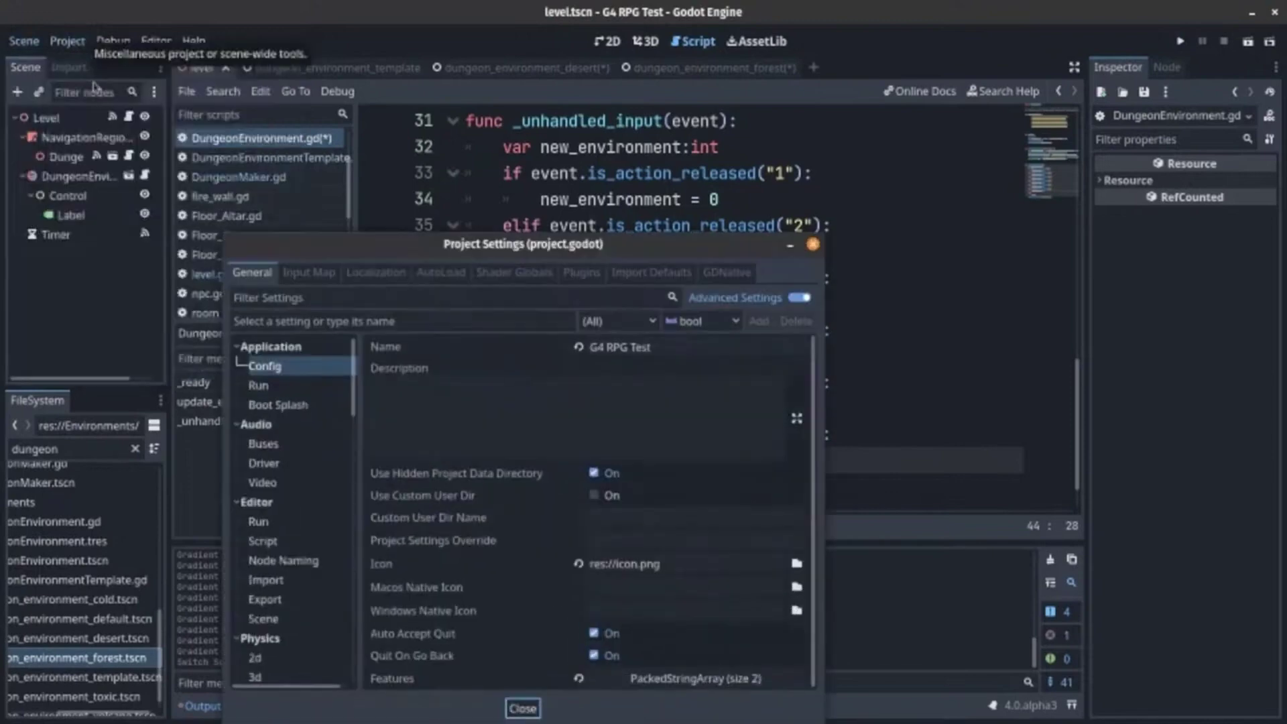
left_click(321, 274)
left_click(369, 320)
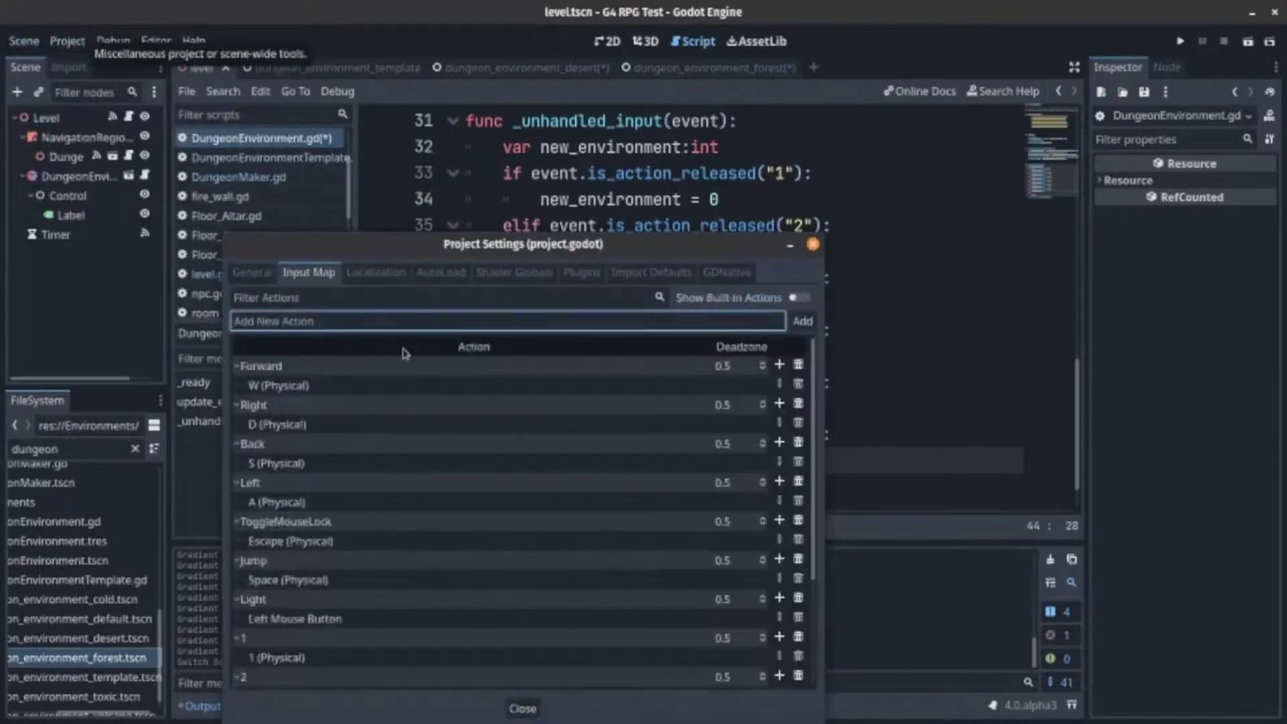
type("6")
left_click(801, 322)
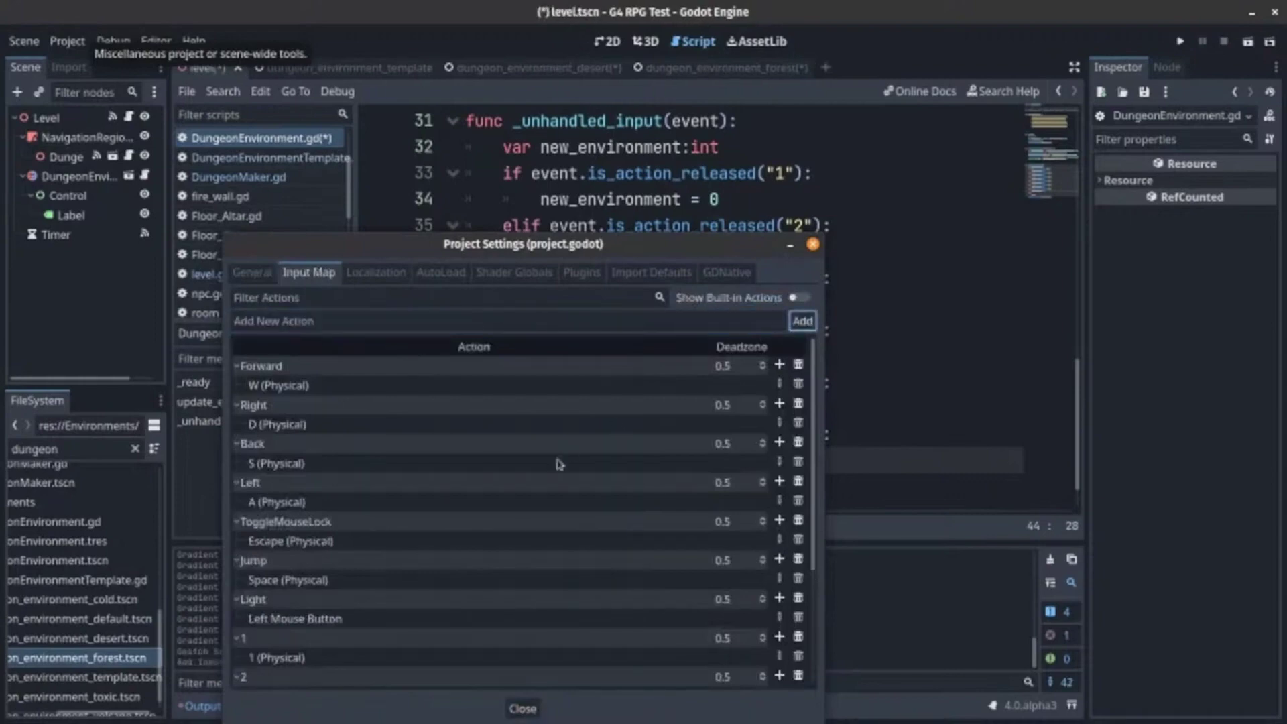
Assign the physical 6 key to input action 6 and close the Project Settings
scroll(601, 426, "down", 3)
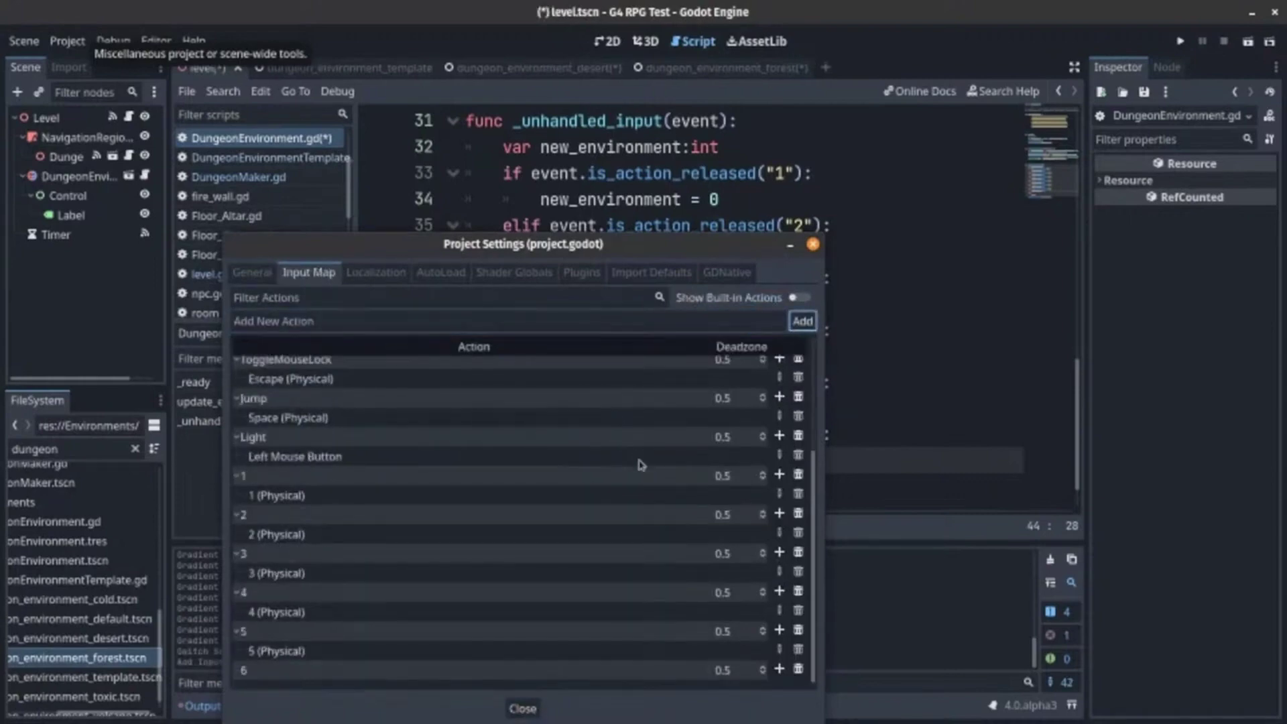
left_click(779, 668)
key("6")
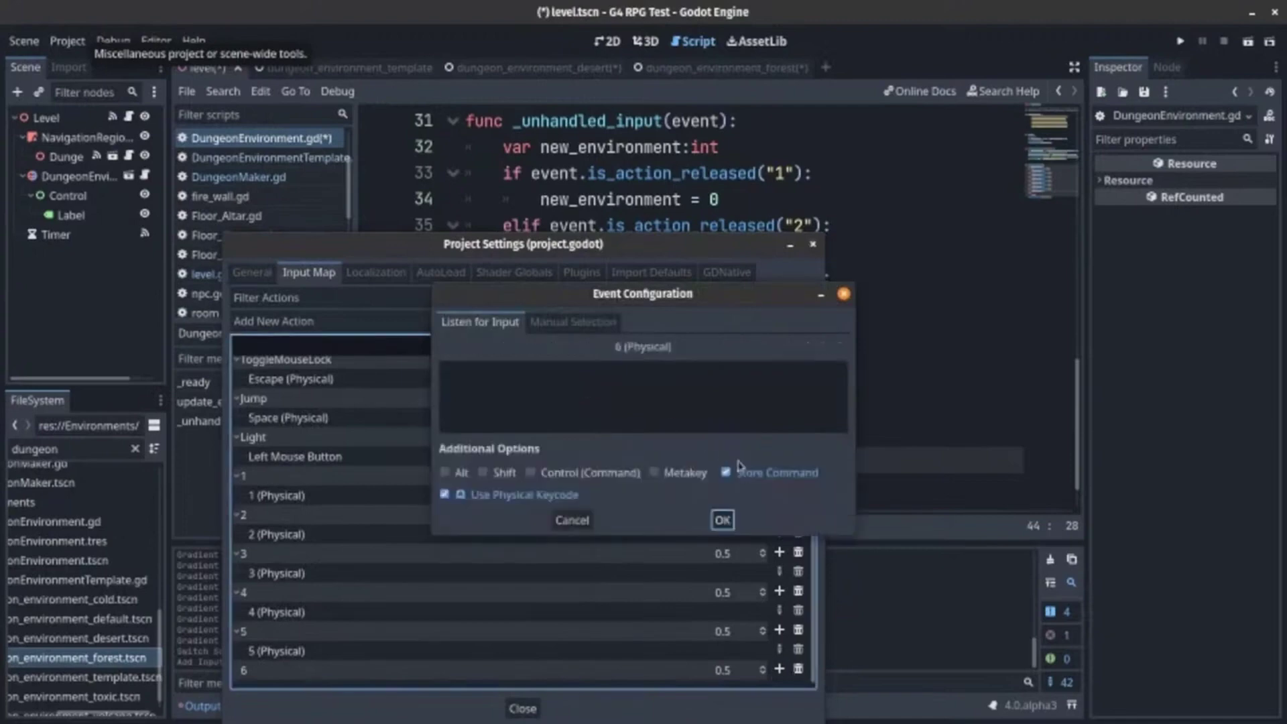
left_click(719, 519)
left_click(539, 715)
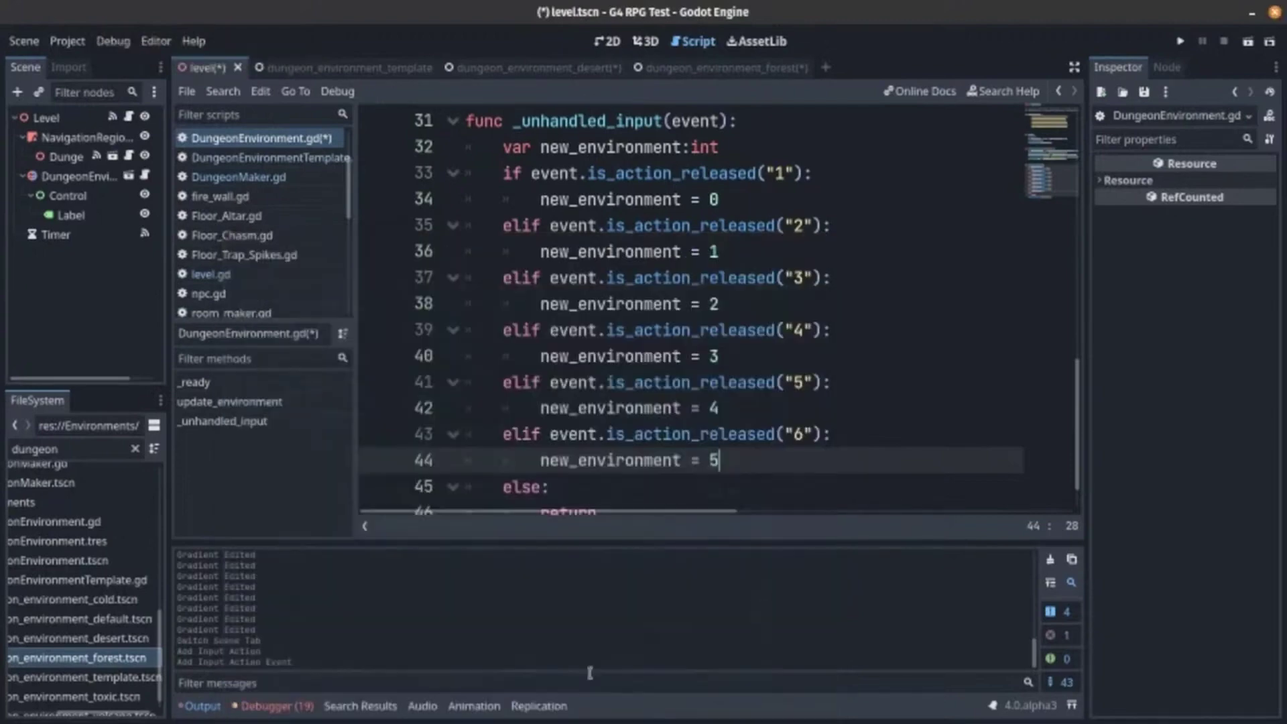
Run the project to check the forest environment in the dungeon, and return to the editor
left_click(1180, 42)
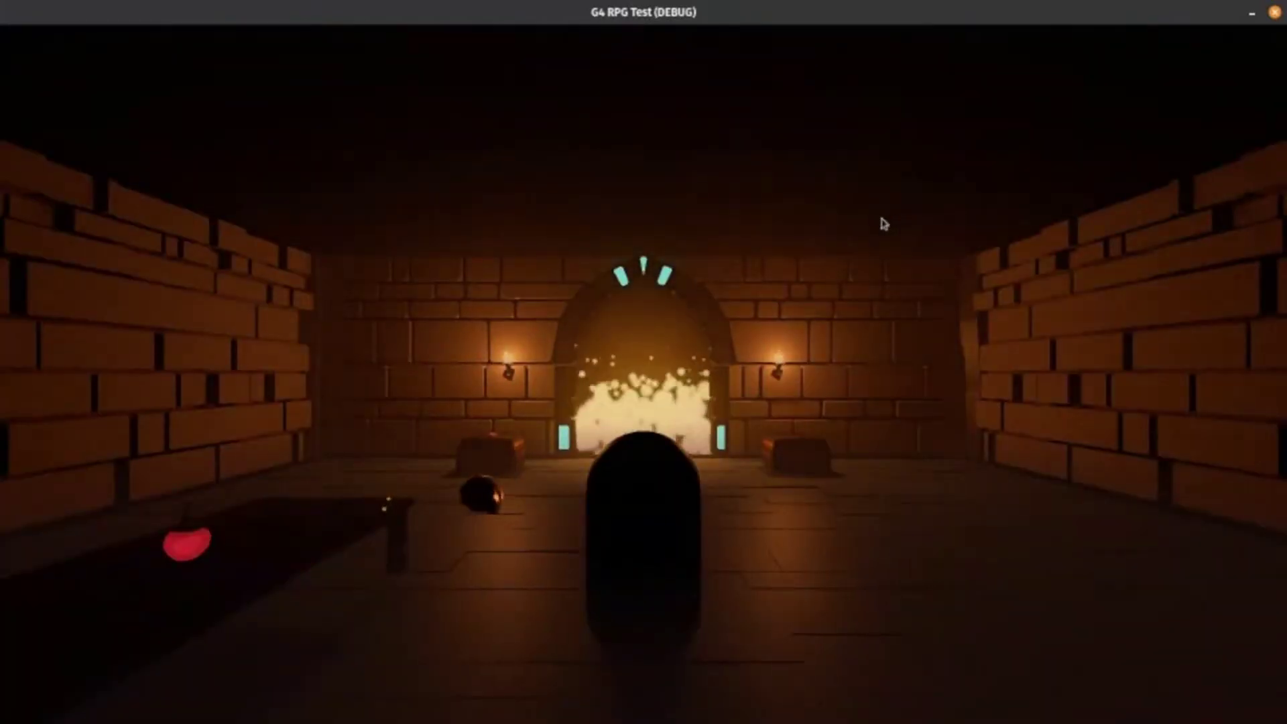
key("alt+Tab")
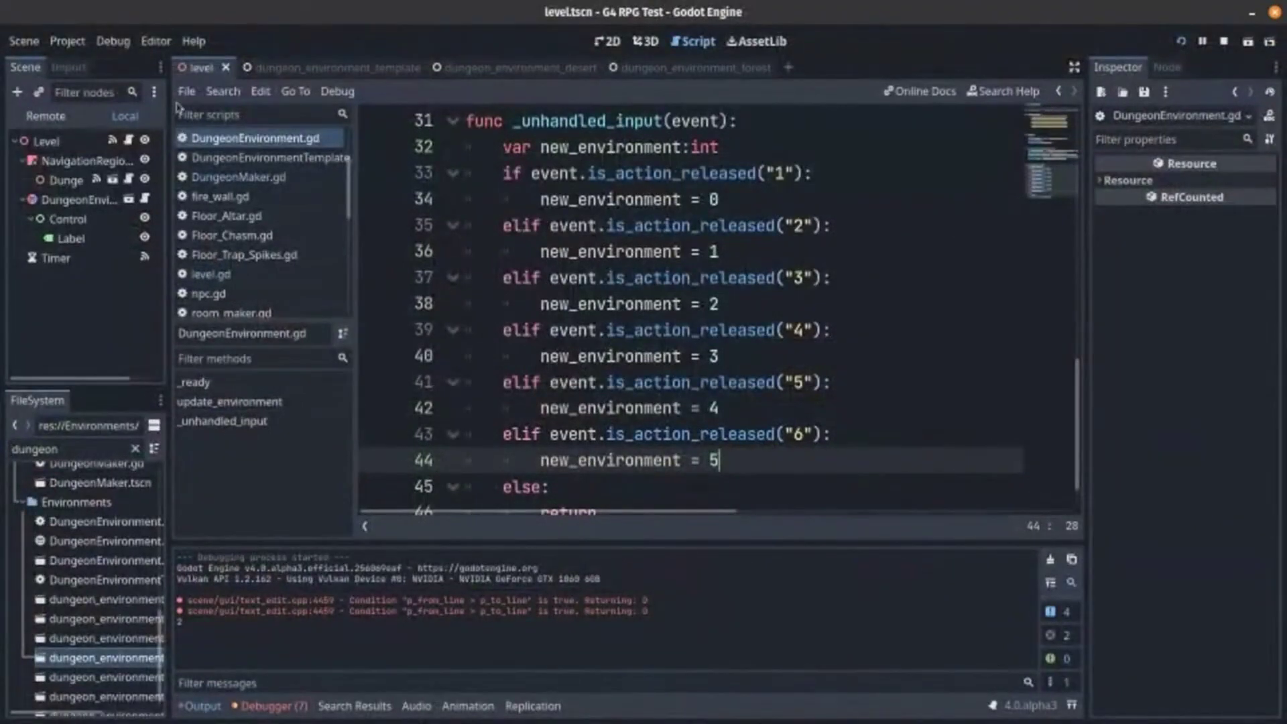
Set the forest scene's Environment Name to FOREST! and save the scene
left_click(683, 69)
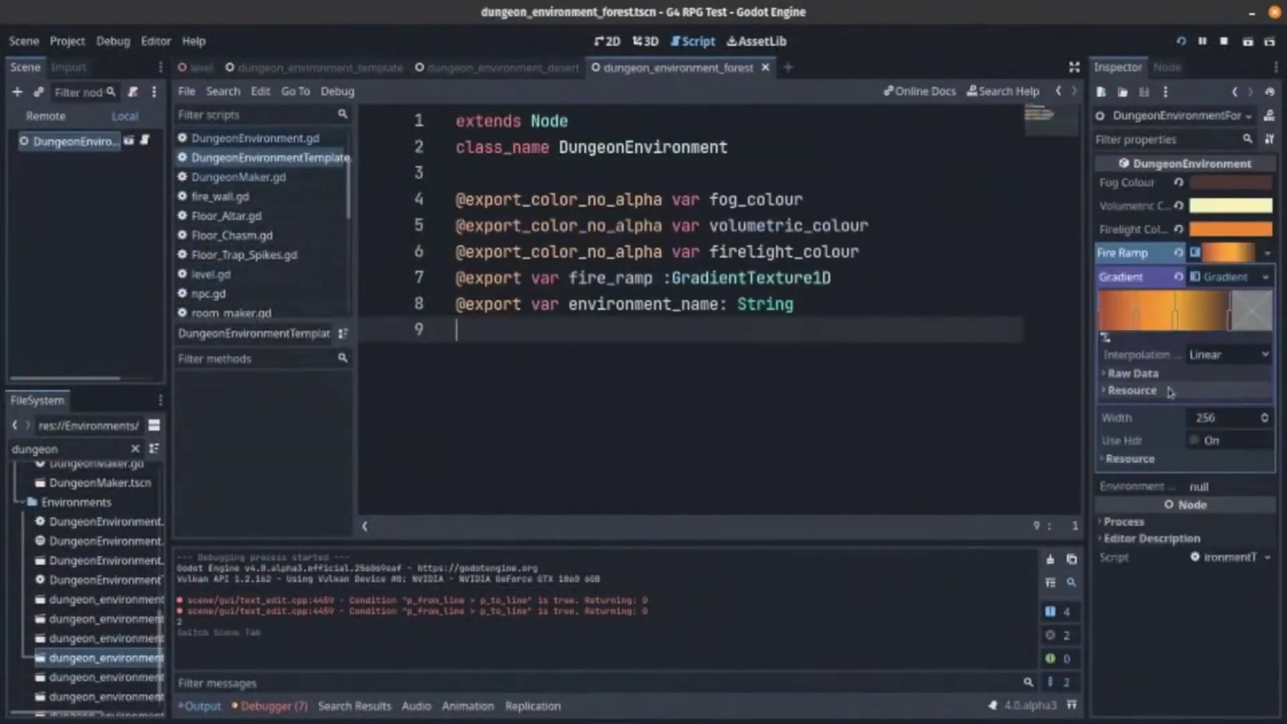
left_click(1227, 258)
left_click(1227, 278)
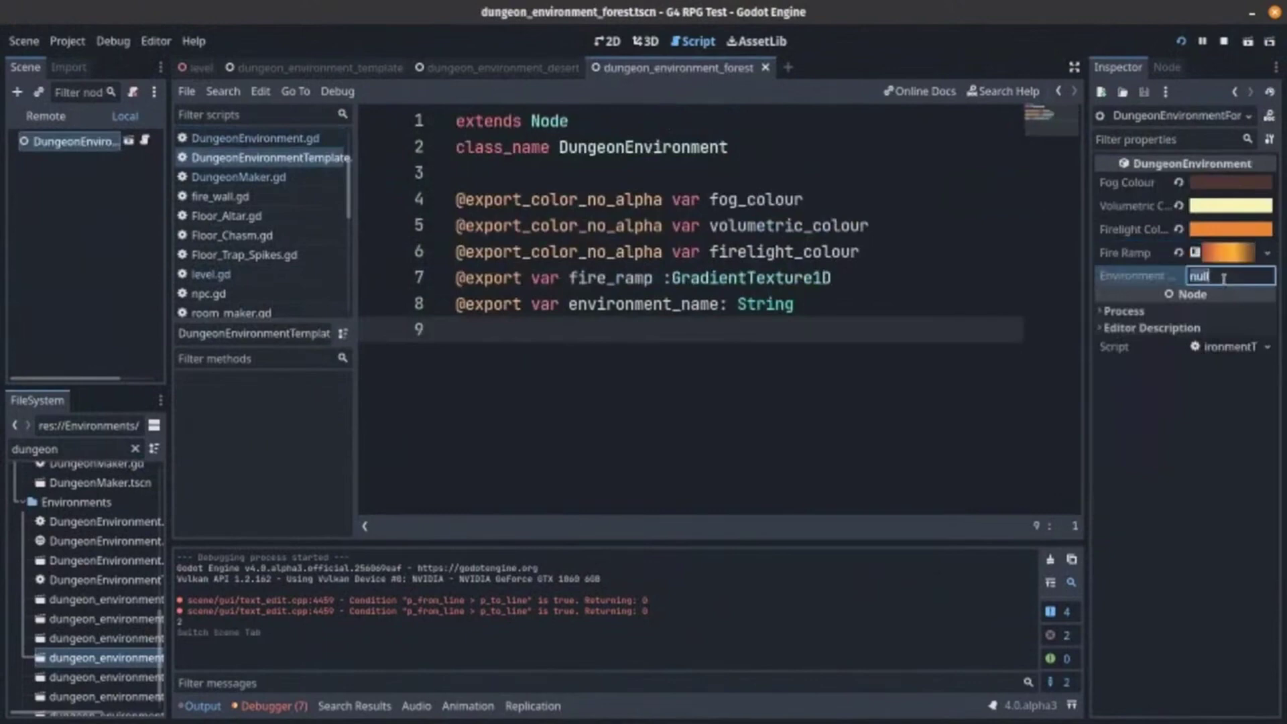
type("FOREST")
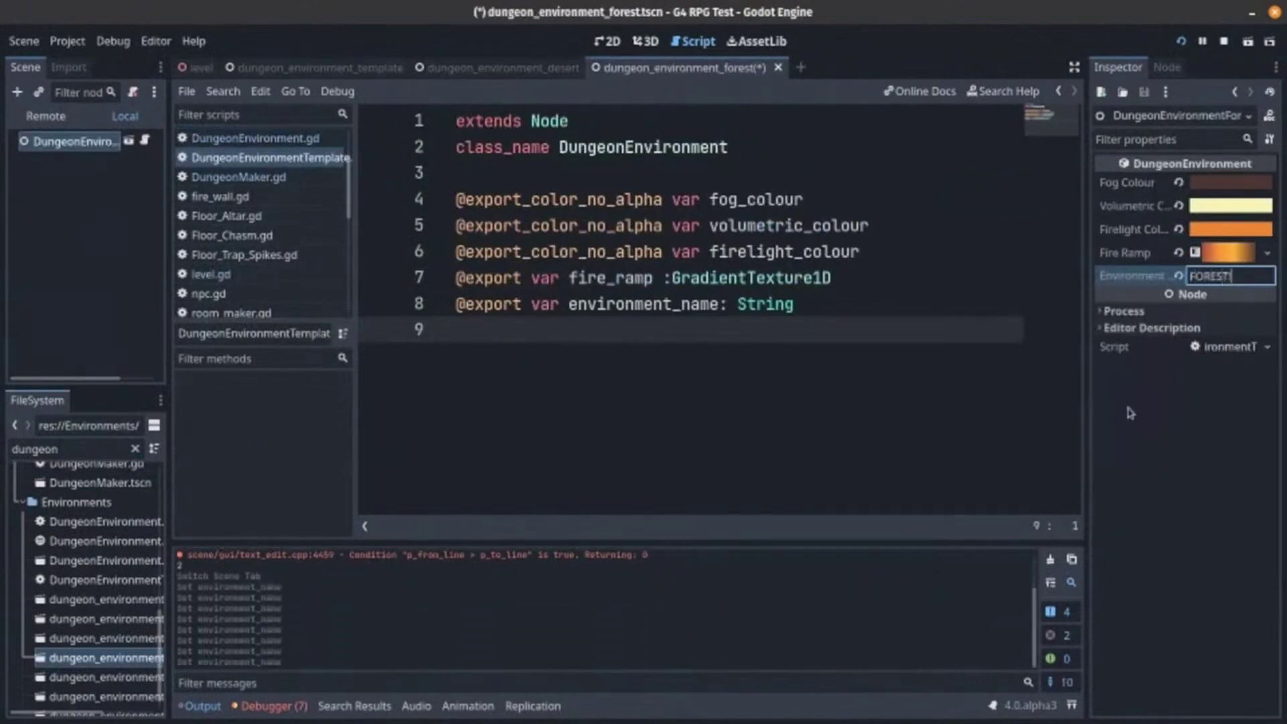
key("ctrl+s")
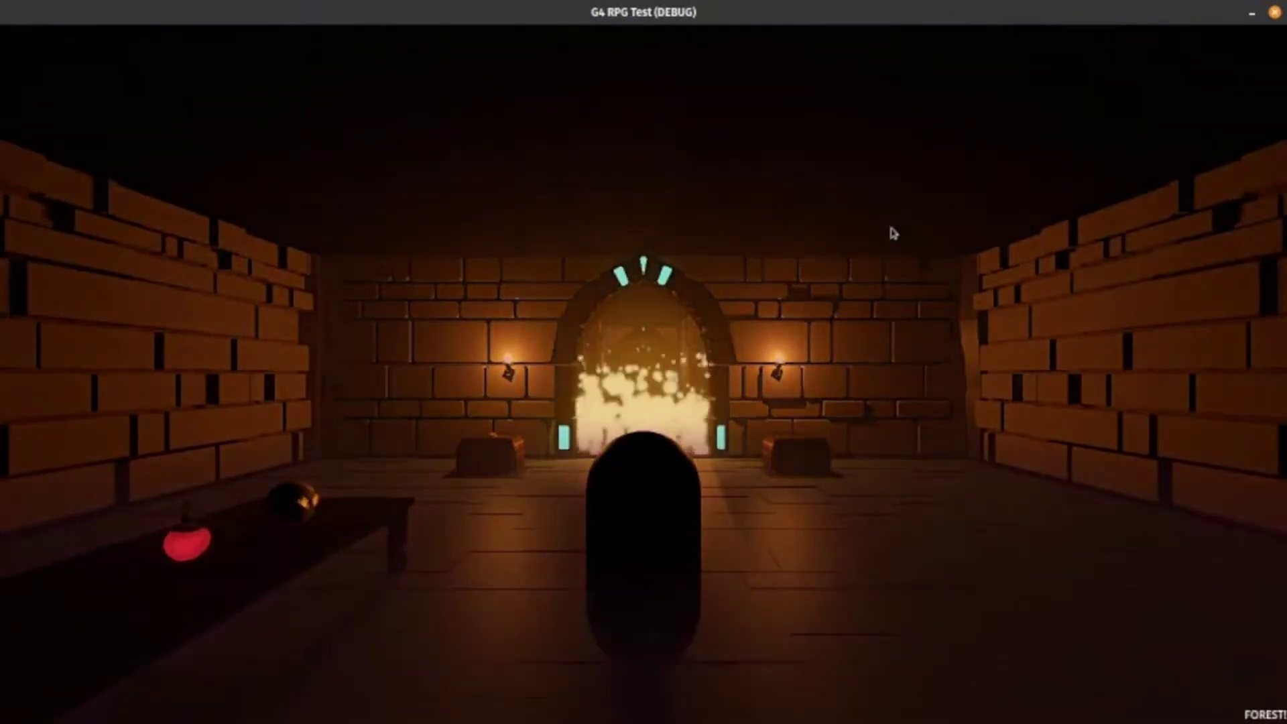
Walk through the dungeon in the running game to examine the forest environment's fog, torches and fire
key("w")
key("w")
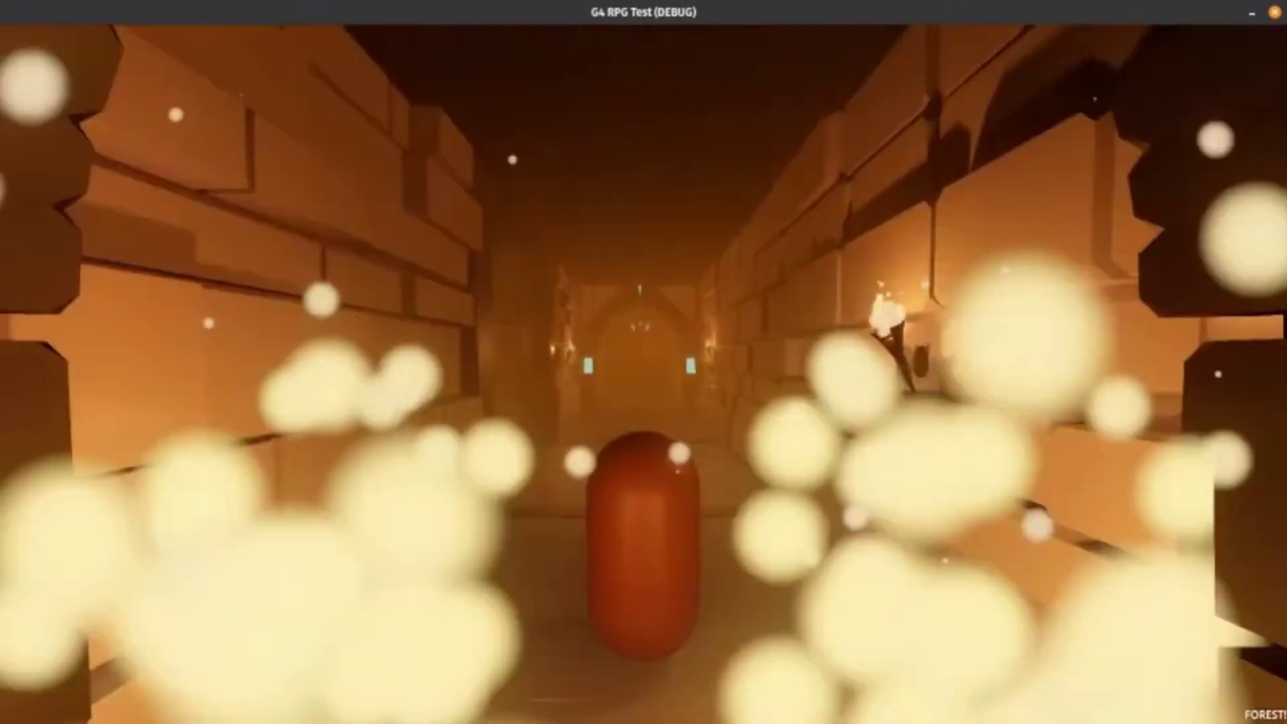
key("w")
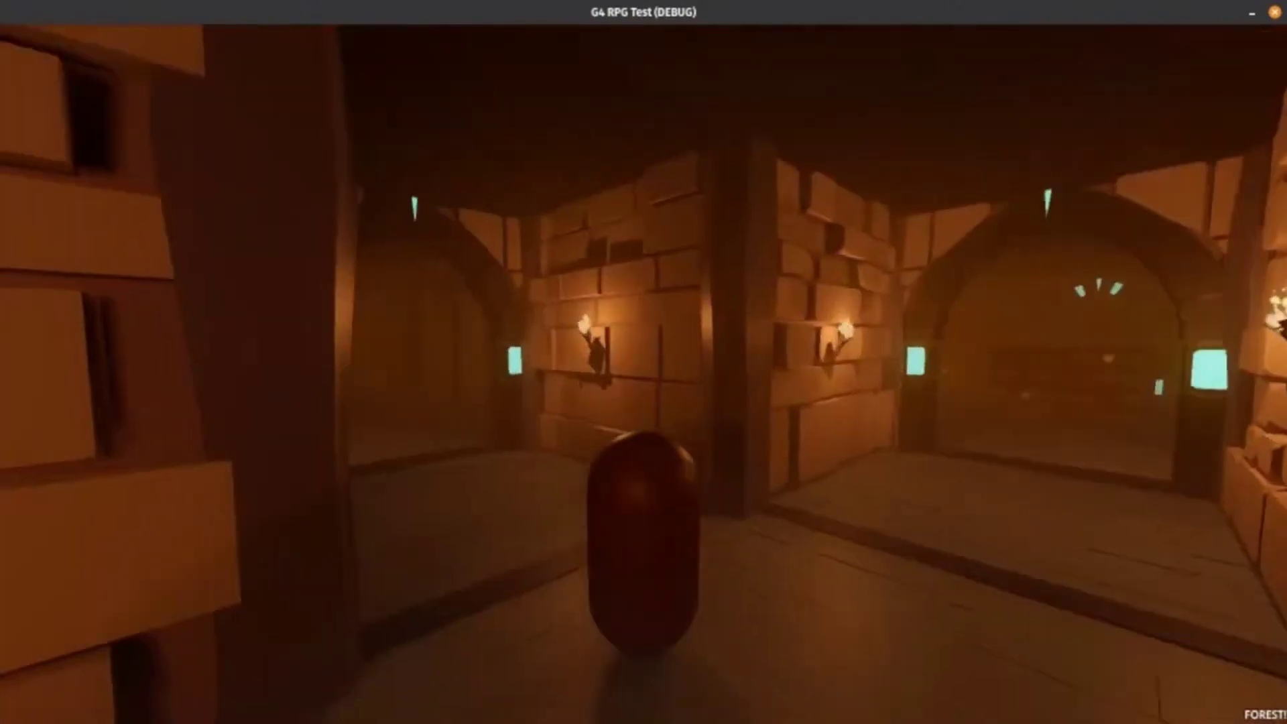
key("w")
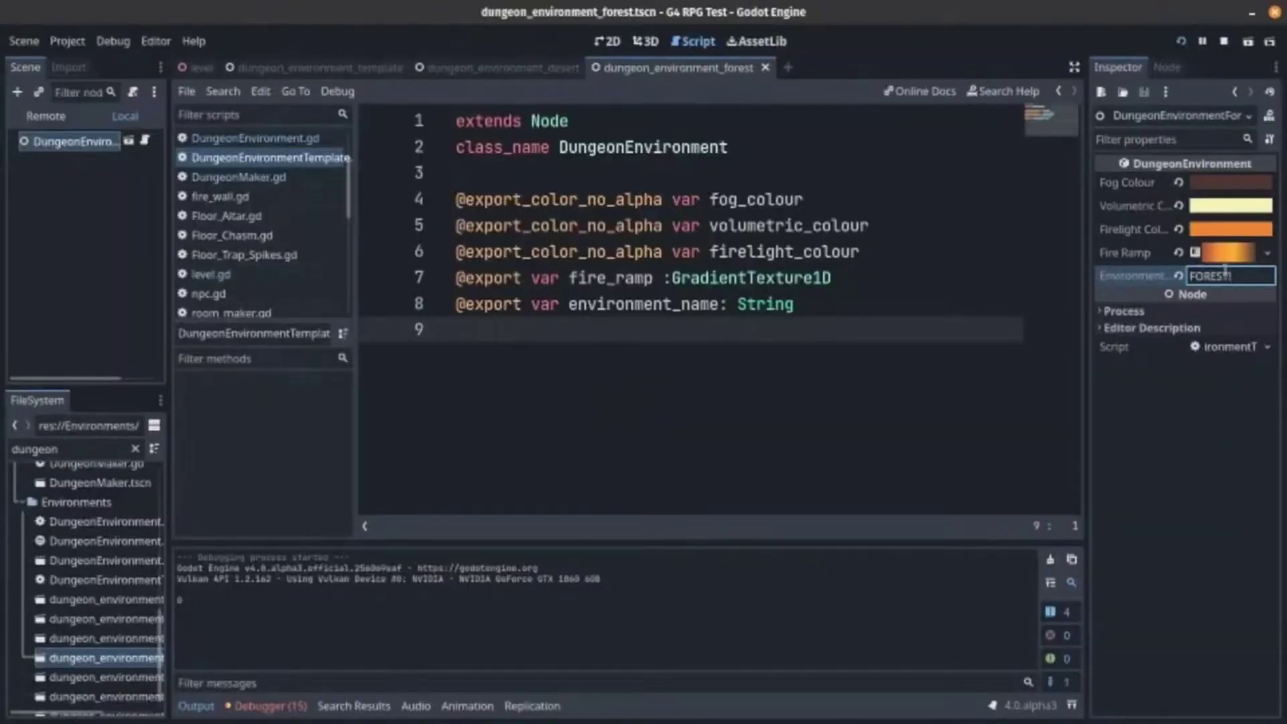
Set the forest environment's Fog Colour to the light green a6cb96 swatch
left_click(1231, 182)
left_click(1189, 566)
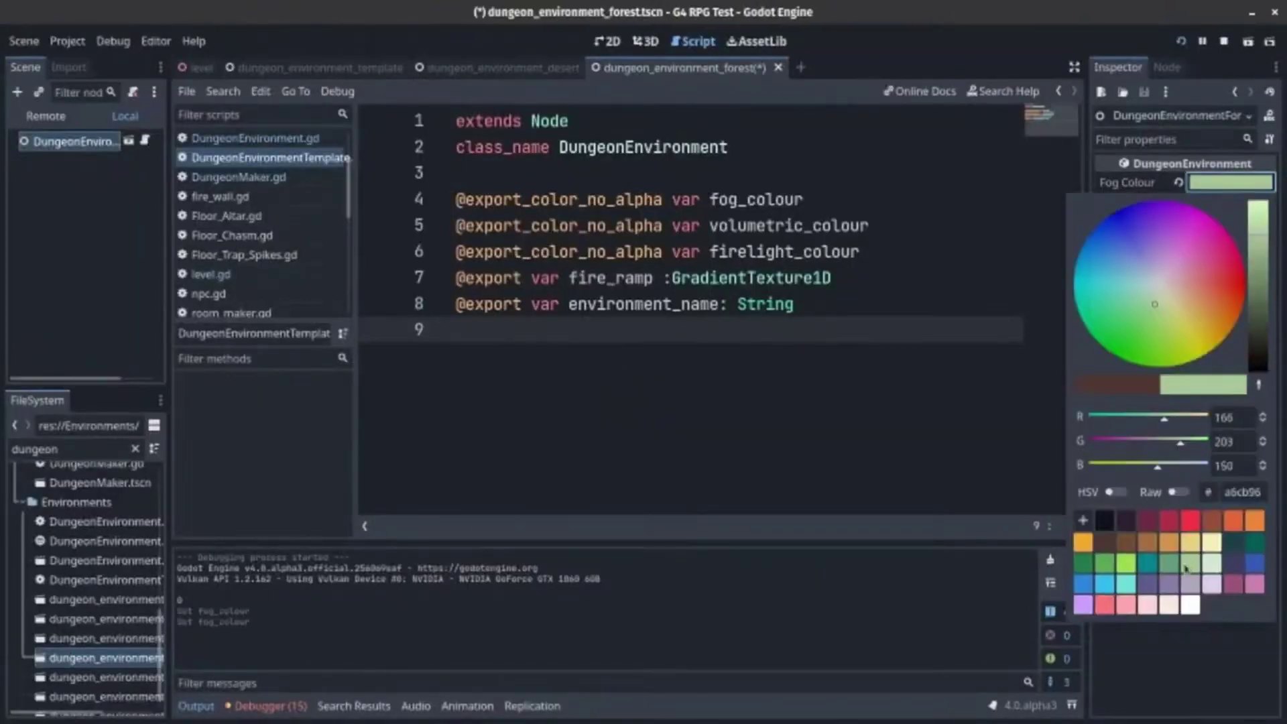
left_click(919, 610)
Set the forest environment's Volumetric Colour to the medium green 62a477 swatch
left_click(1241, 212)
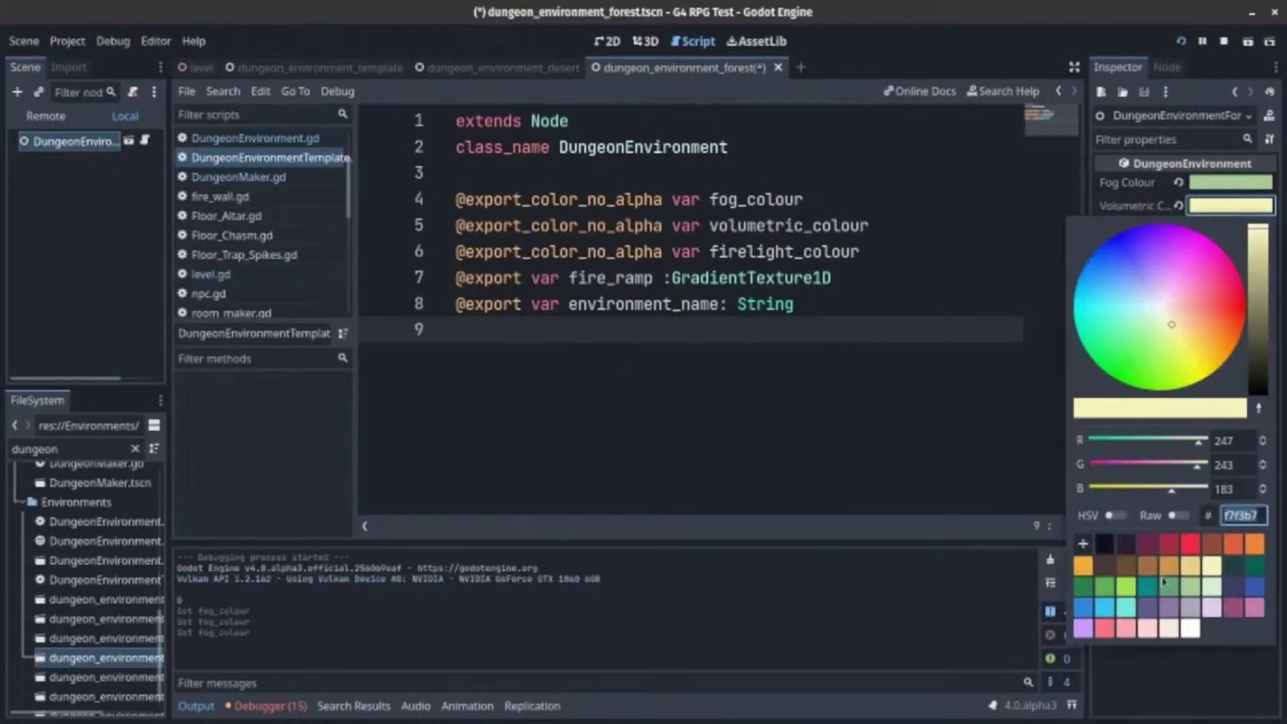
left_click(1171, 600)
left_click(1035, 528)
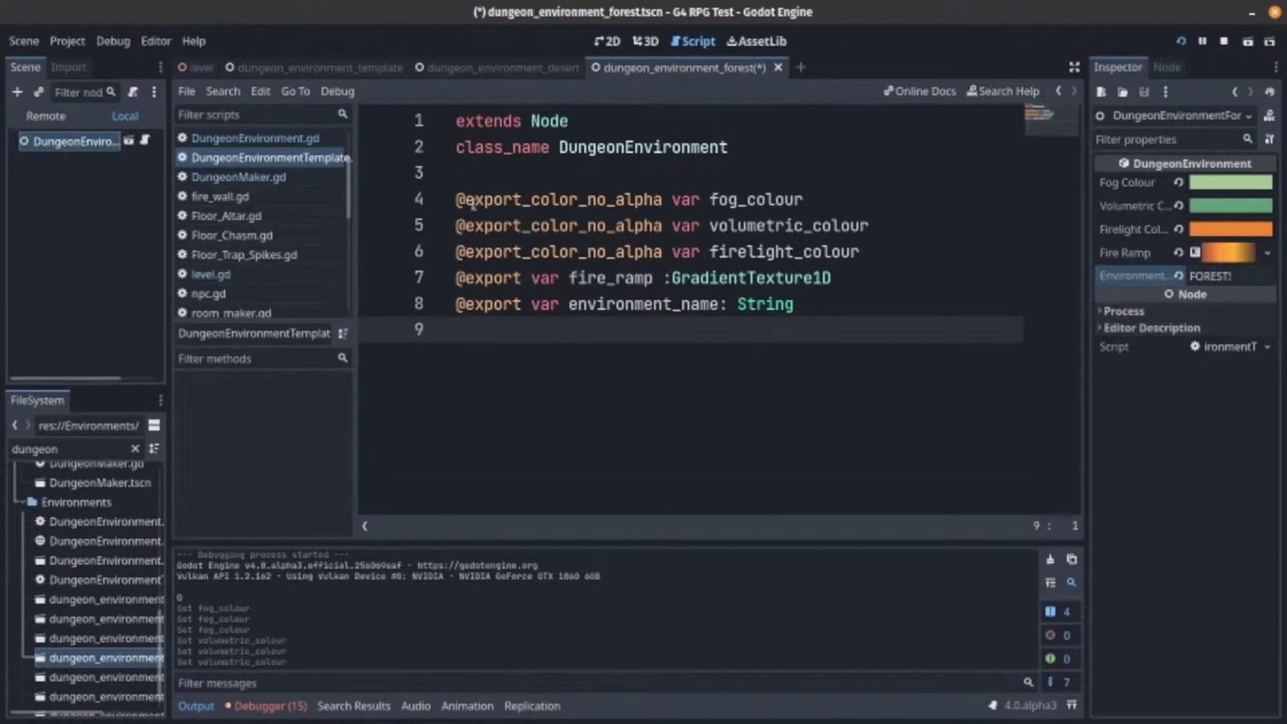
Change the forest environment's Volumetric Colour to dark teal and its Firelight Colour to pale yellow
left_click_drag(467, 200, 551, 200)
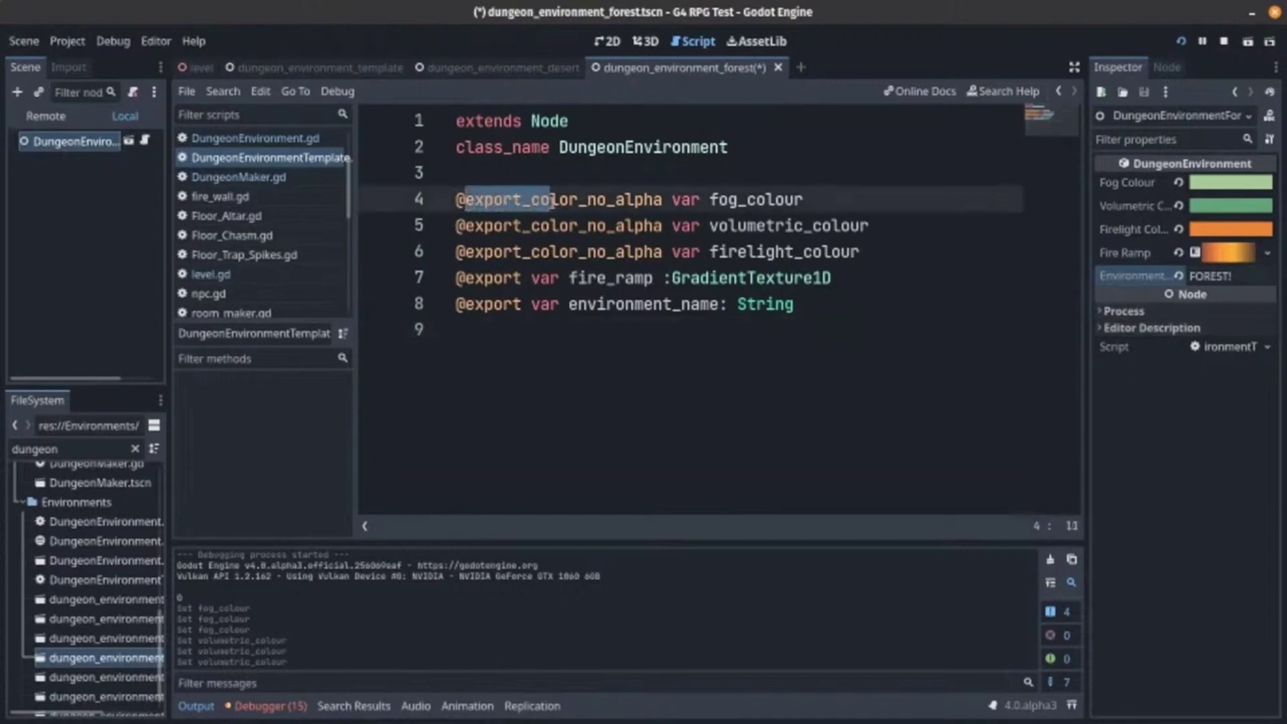
left_click_drag(805, 199, 767, 199)
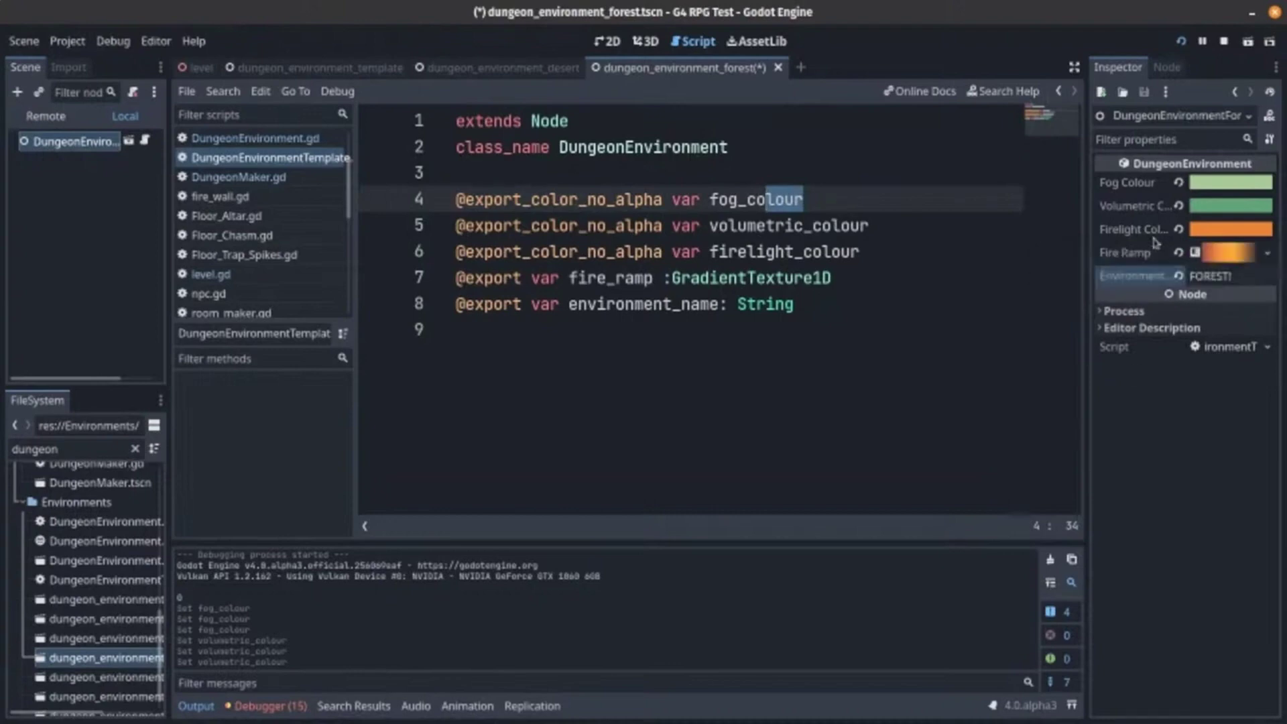
left_click(1222, 208)
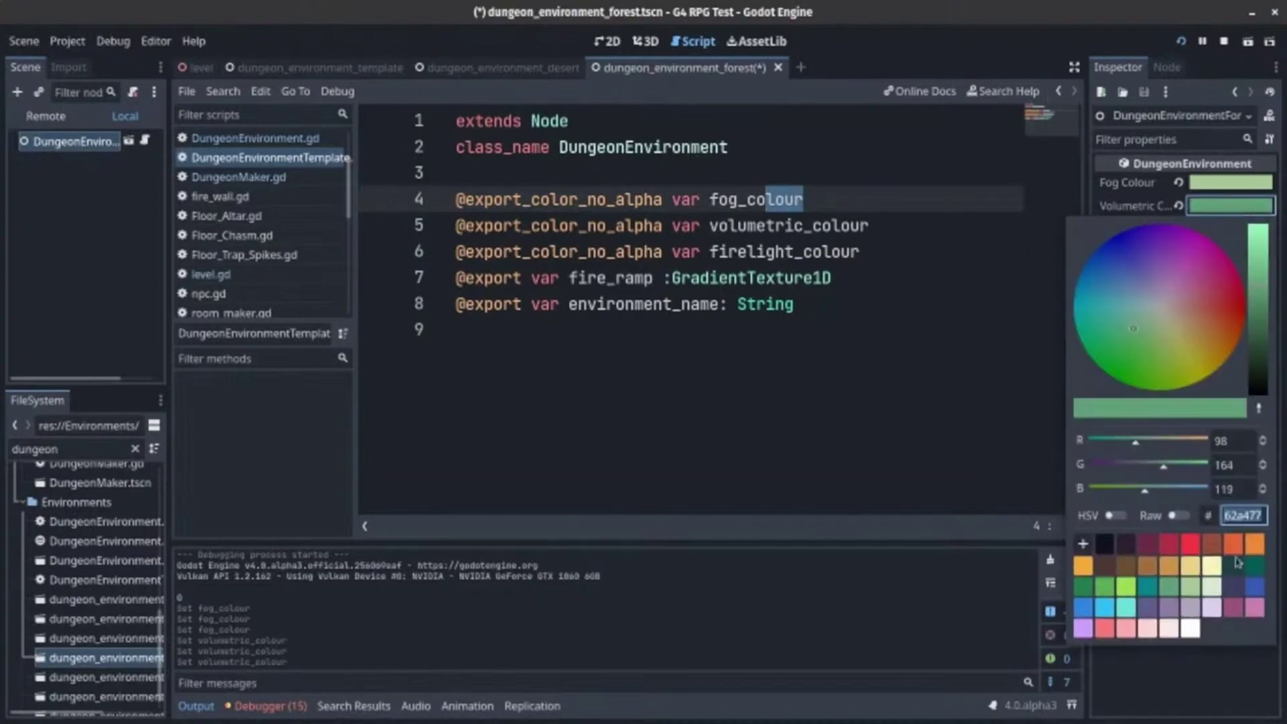
left_click(1235, 565)
left_click(895, 588)
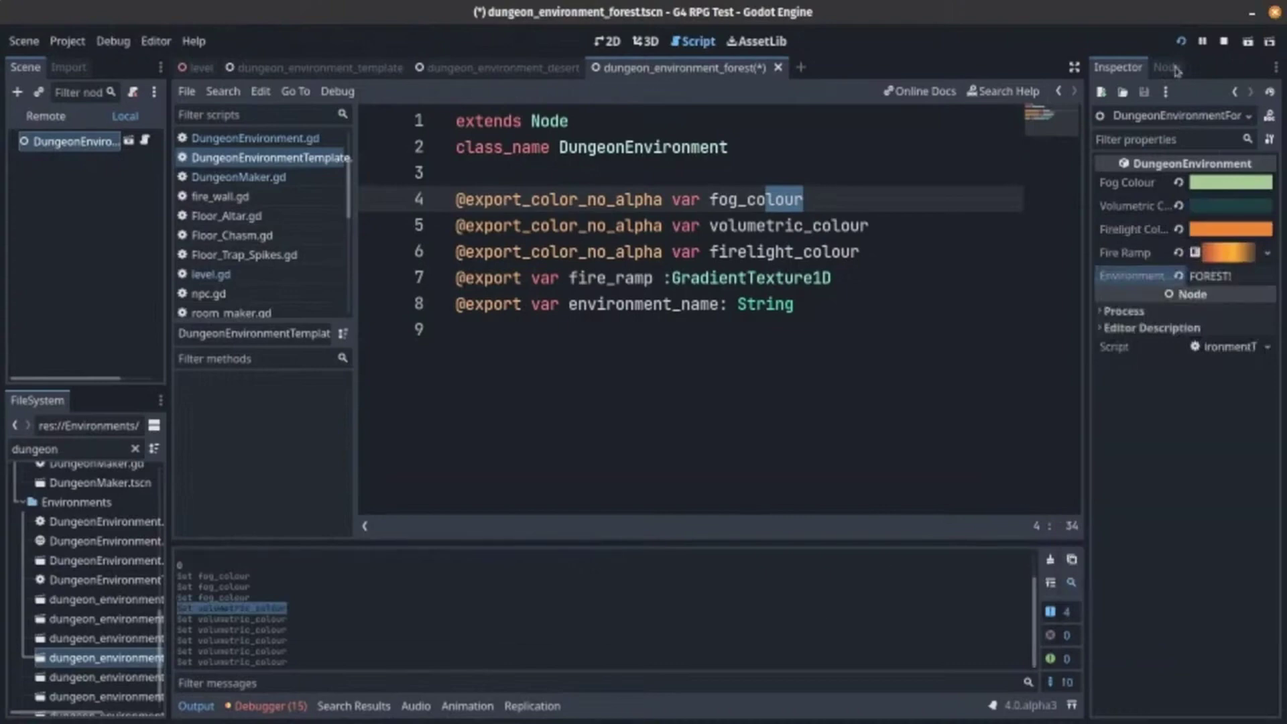
left_click(1235, 230)
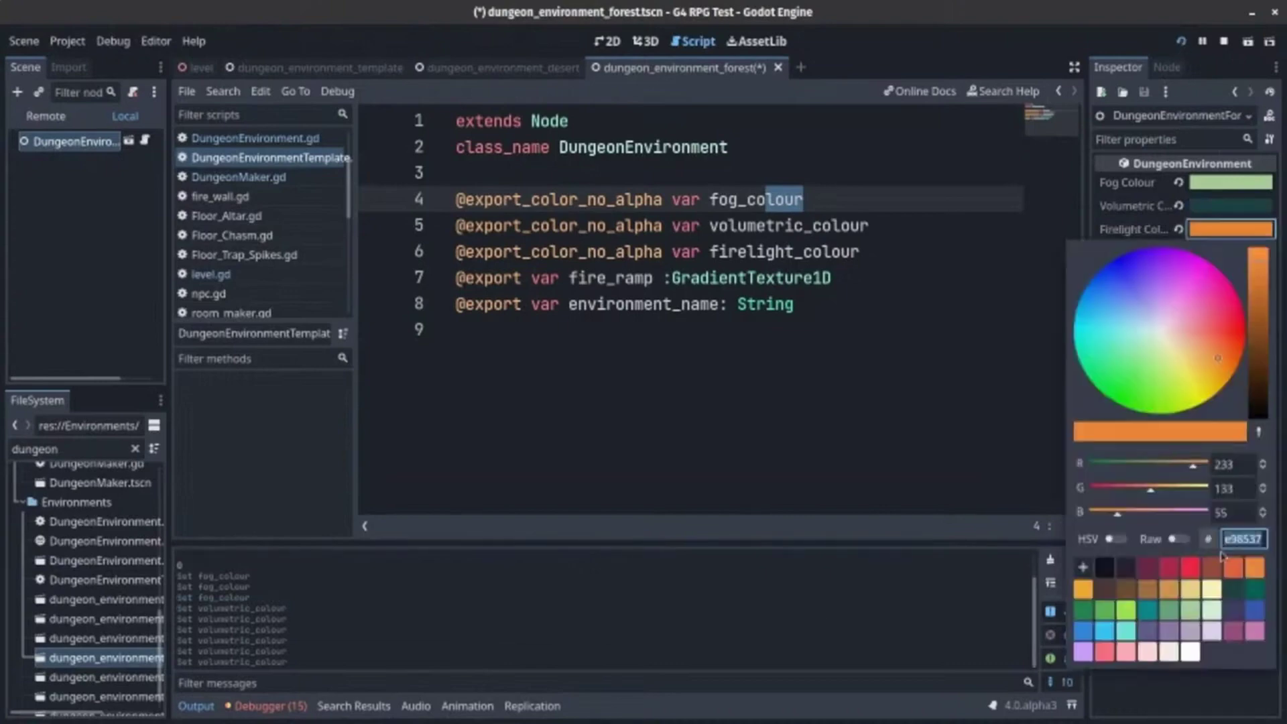
left_click(1213, 590)
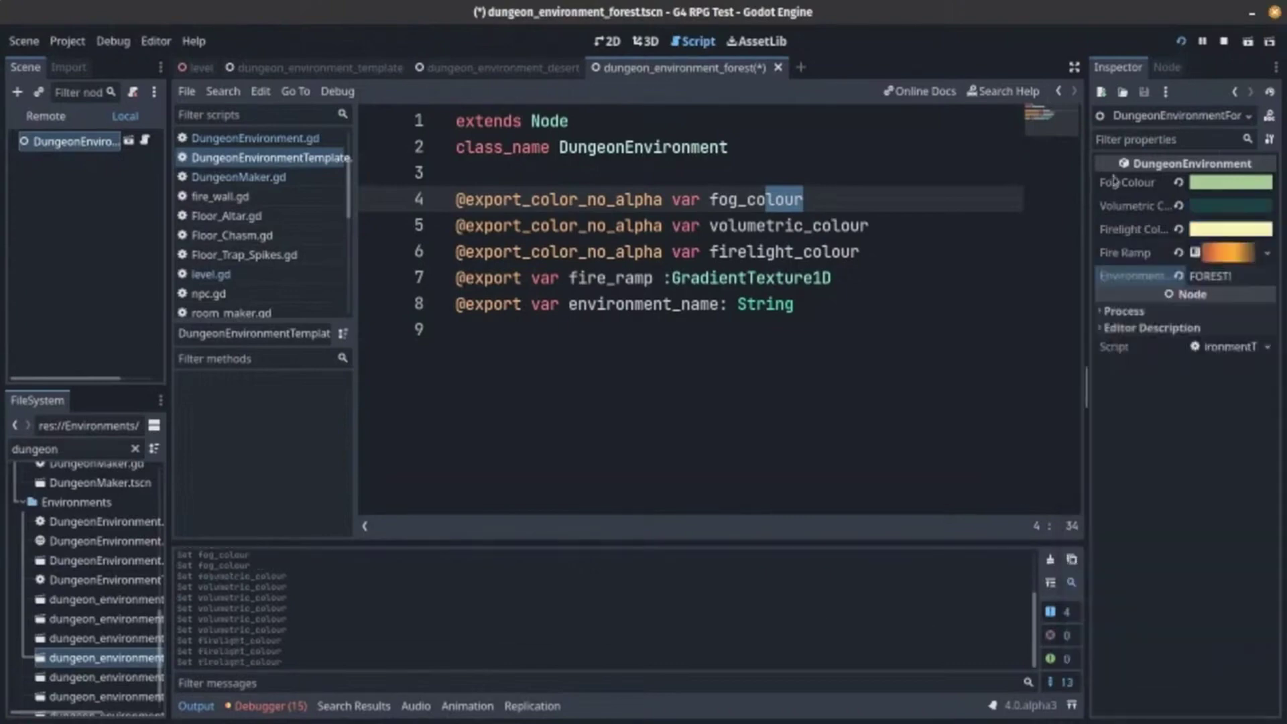
Rerun the project and walk through the dungeon rooms and corridor to examine the forest fog, torchlight and fire
left_click(1182, 42)
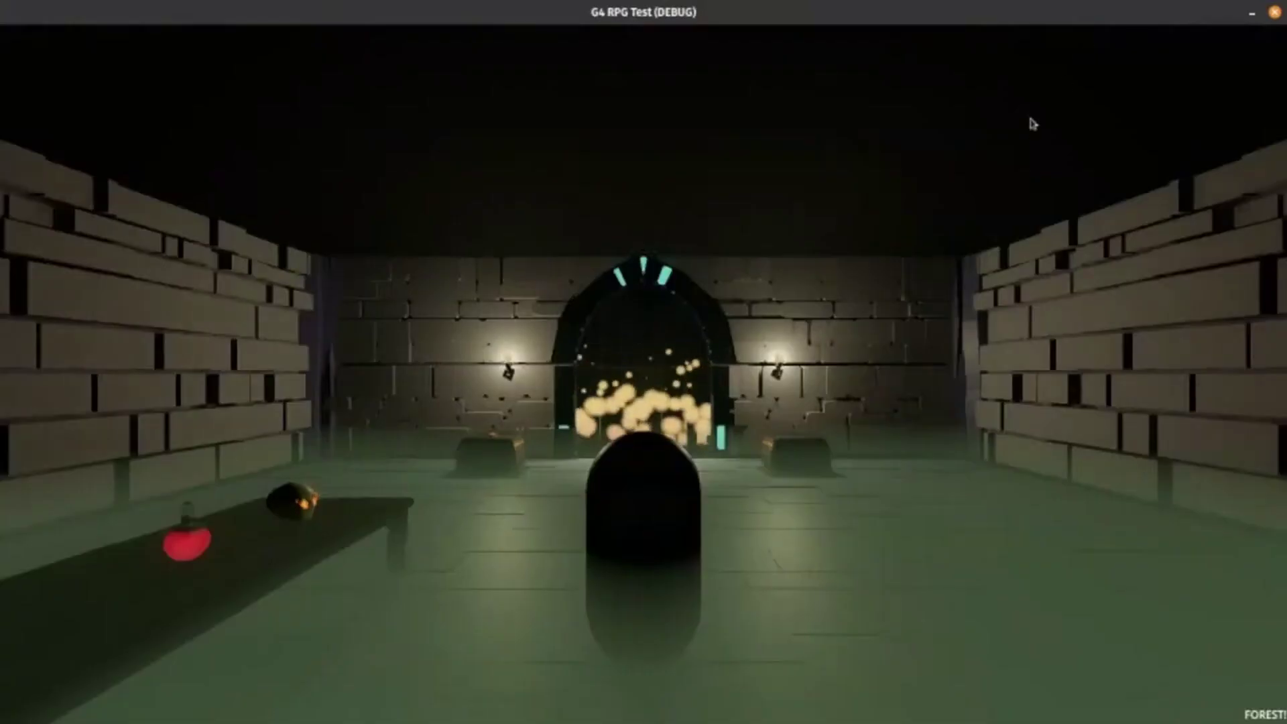
key("w")
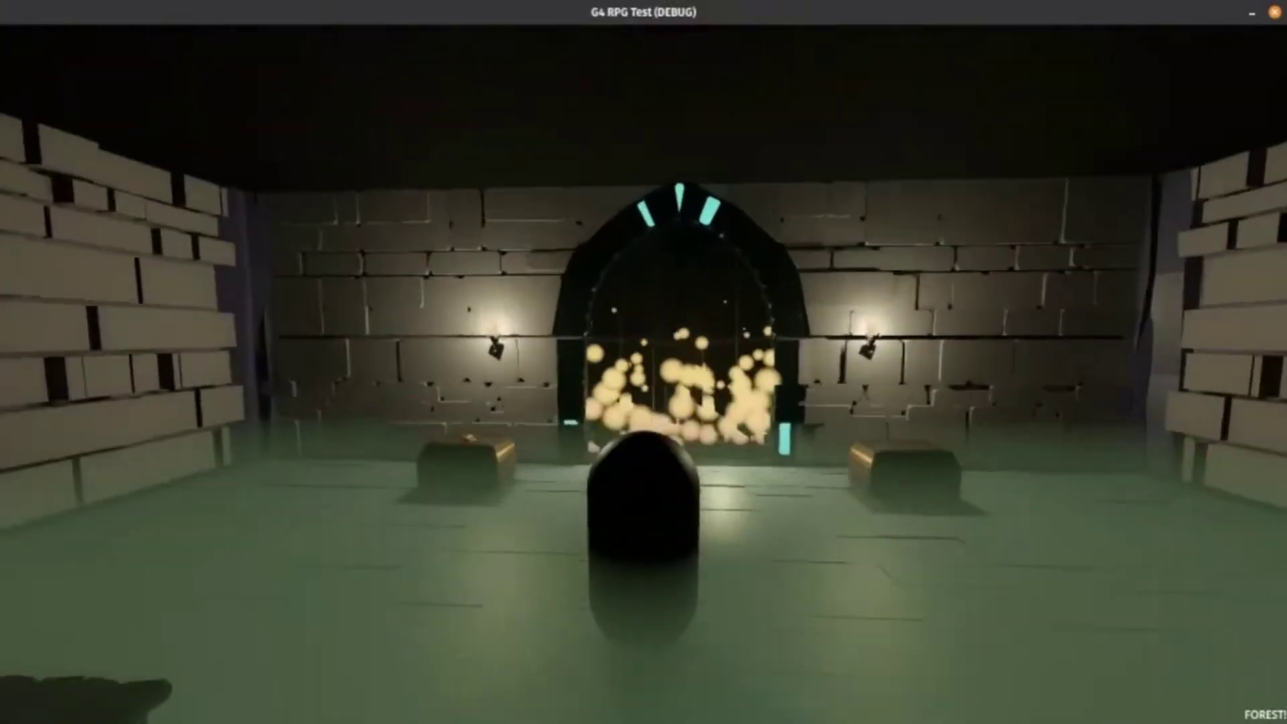
key("s")
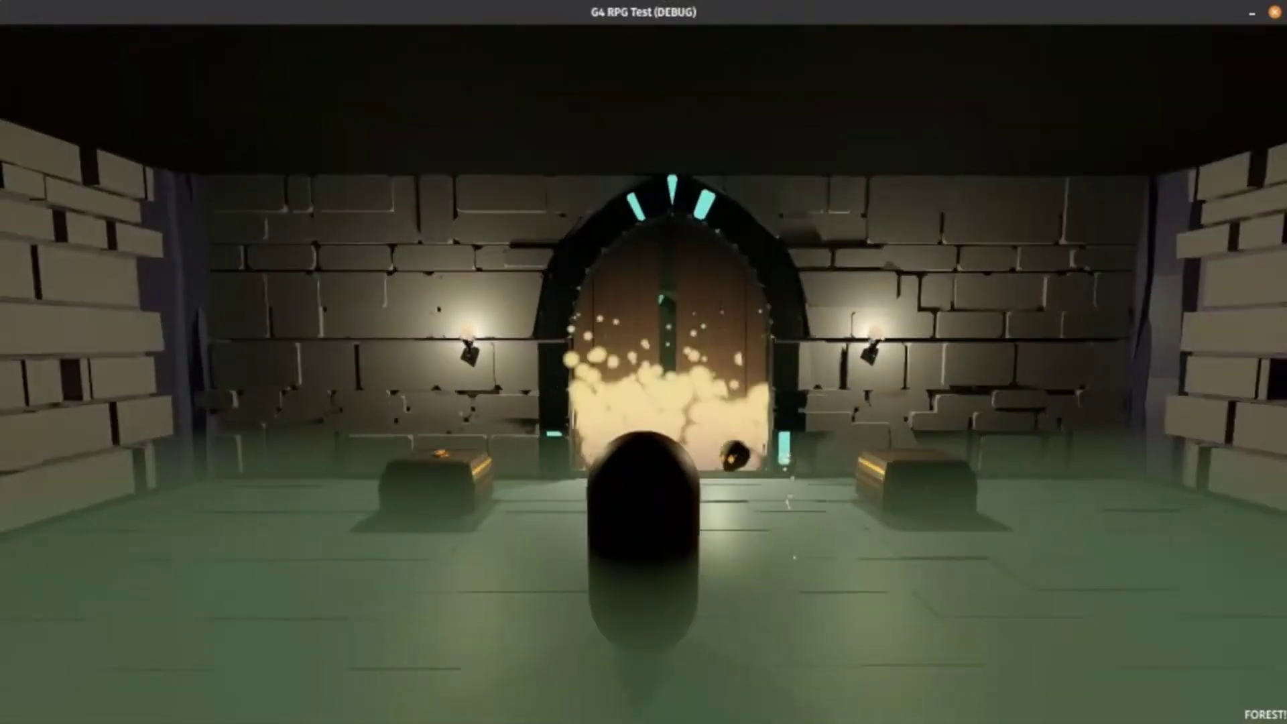
key("w")
key("w")
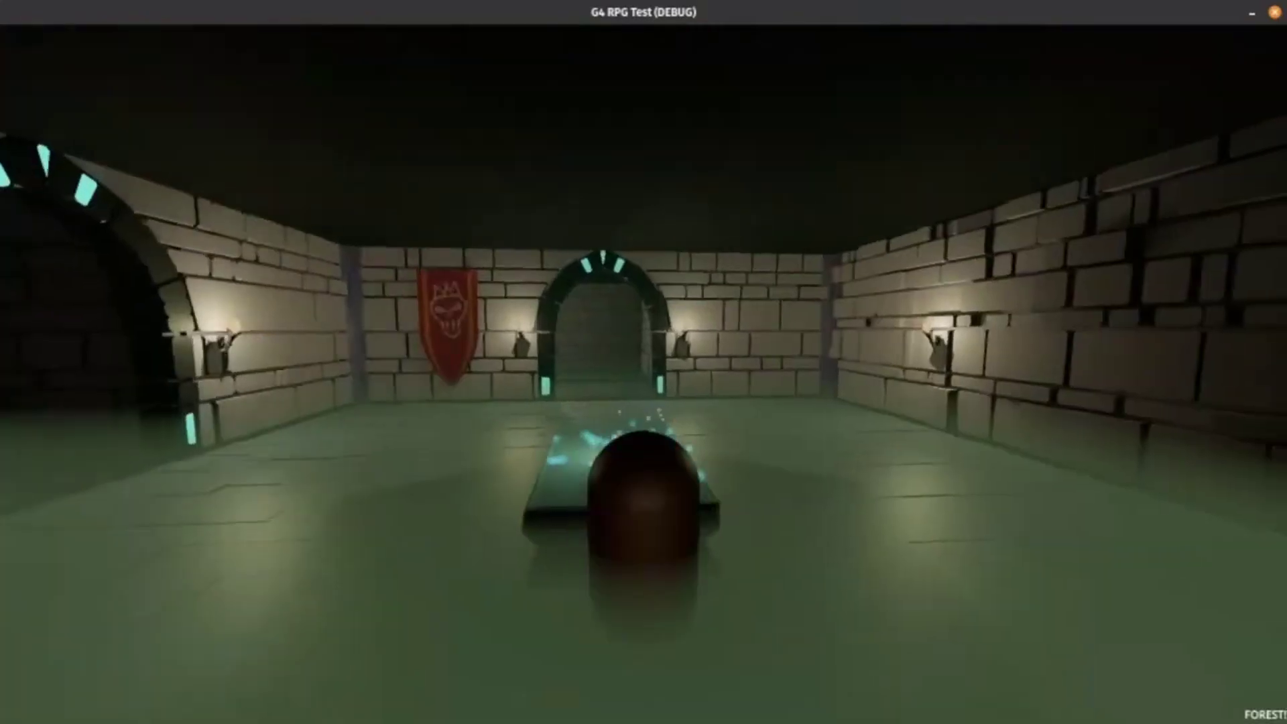
key("a")
key("w")
key("w")
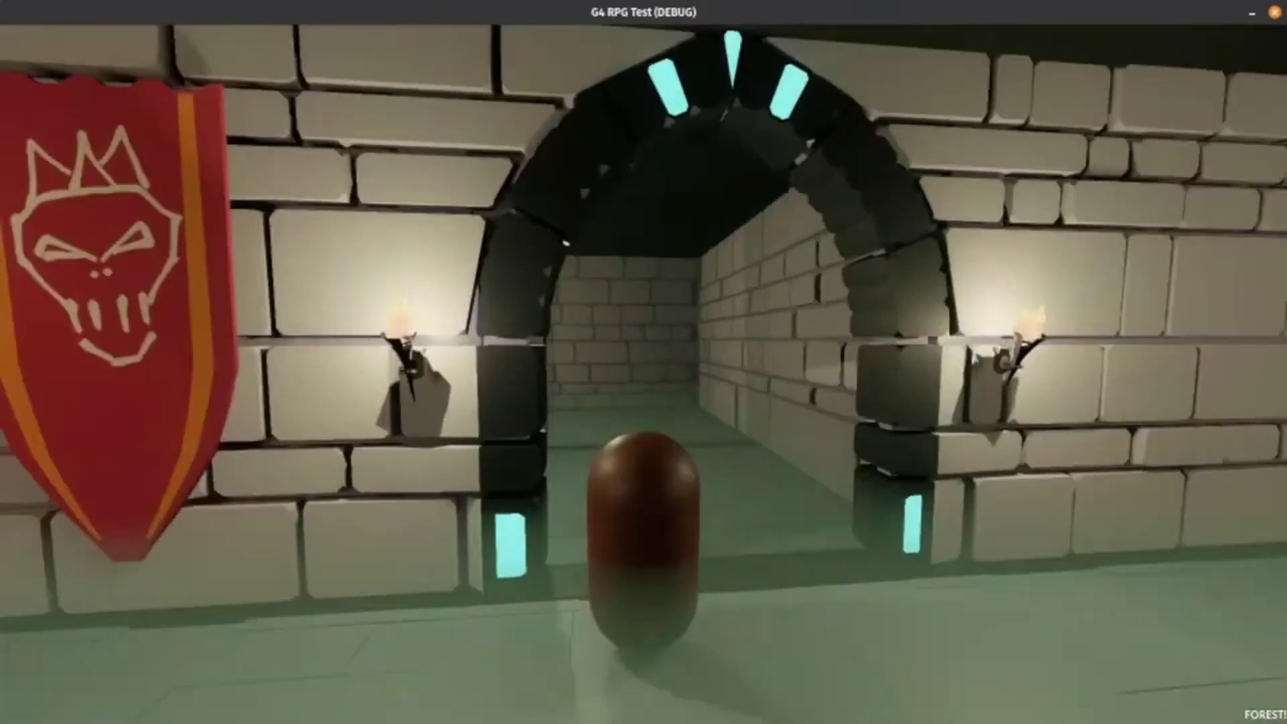
key("w")
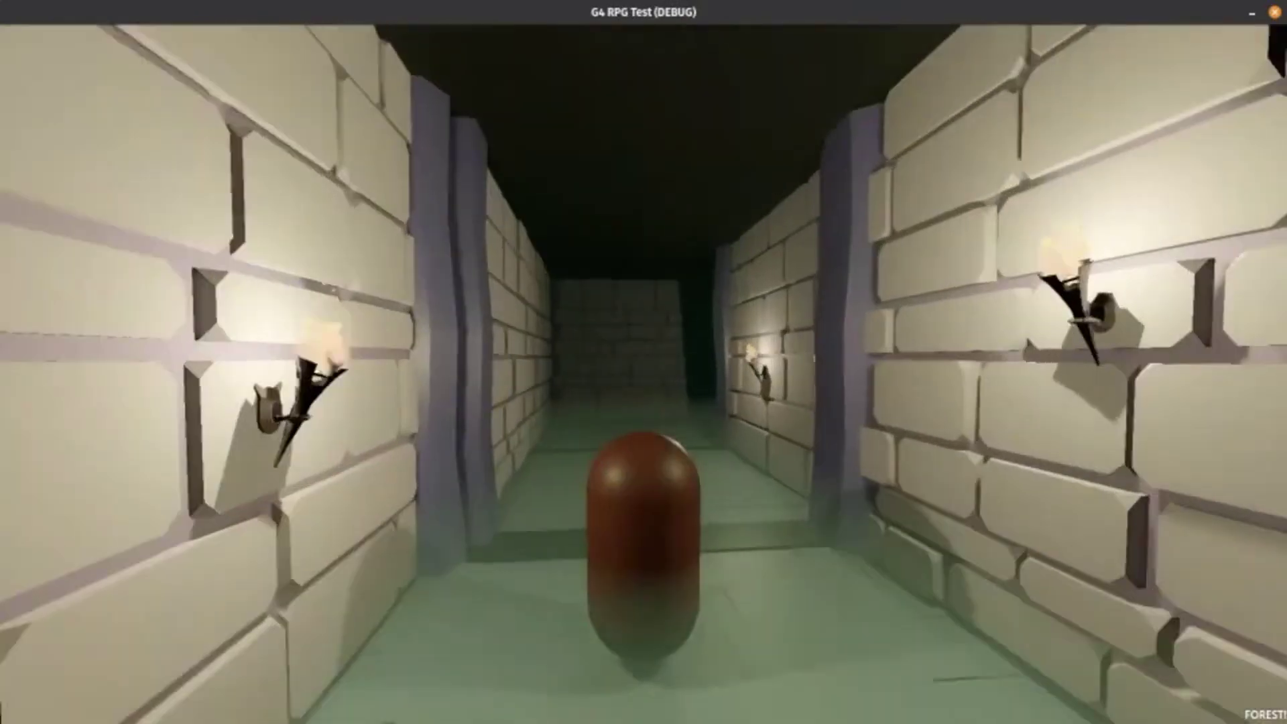
key("w")
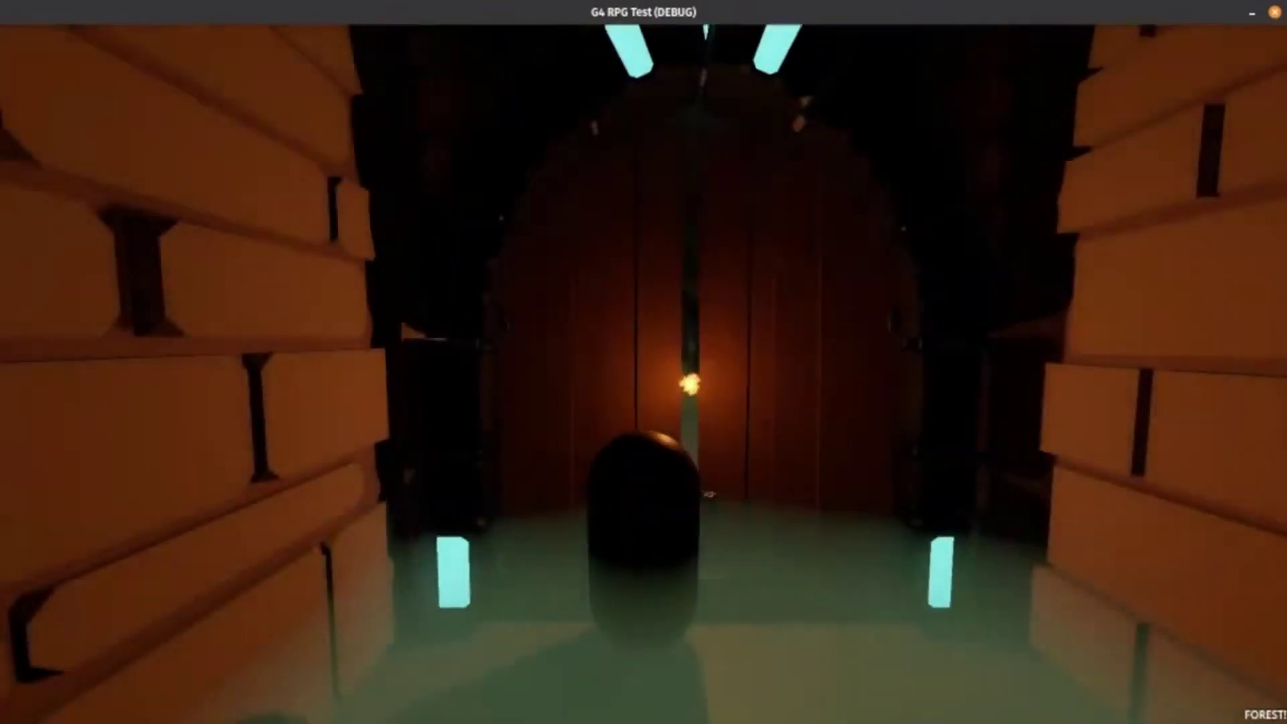
key("s")
key("w")
key("w")
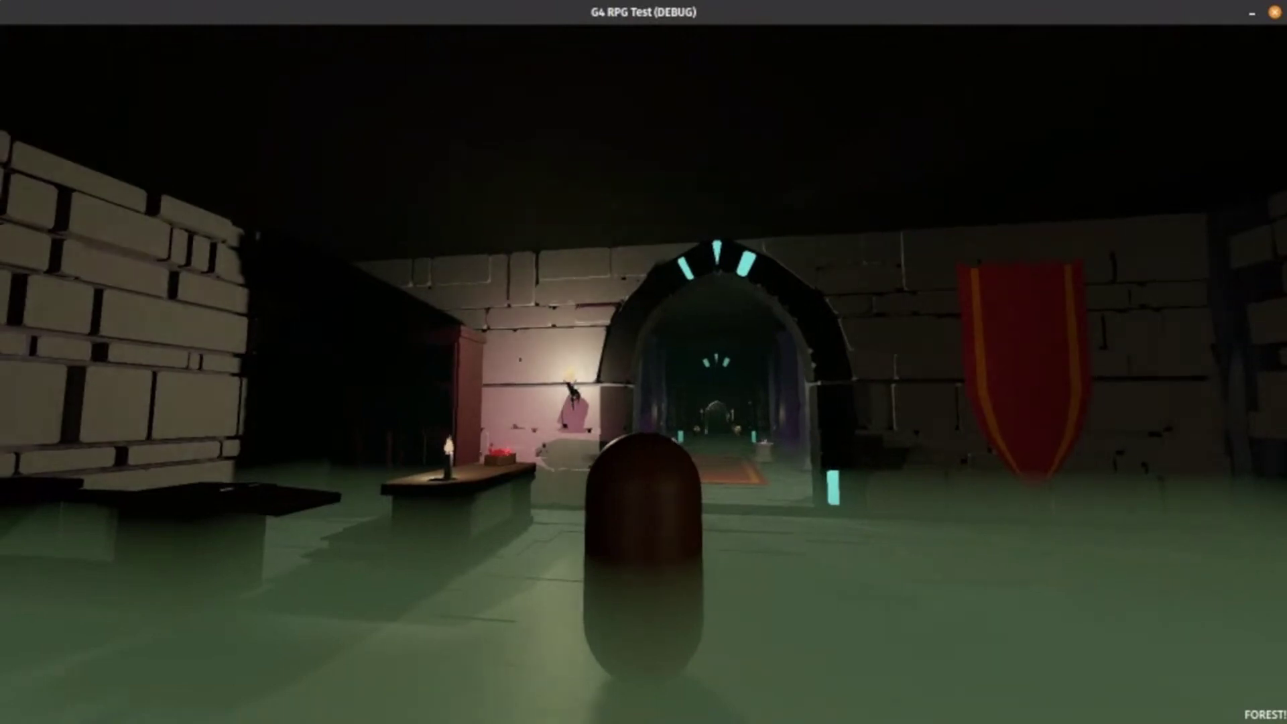
Switch the running game through the Toxic, Frozen and Volcano environments and compare their lighting and fog
key("s")
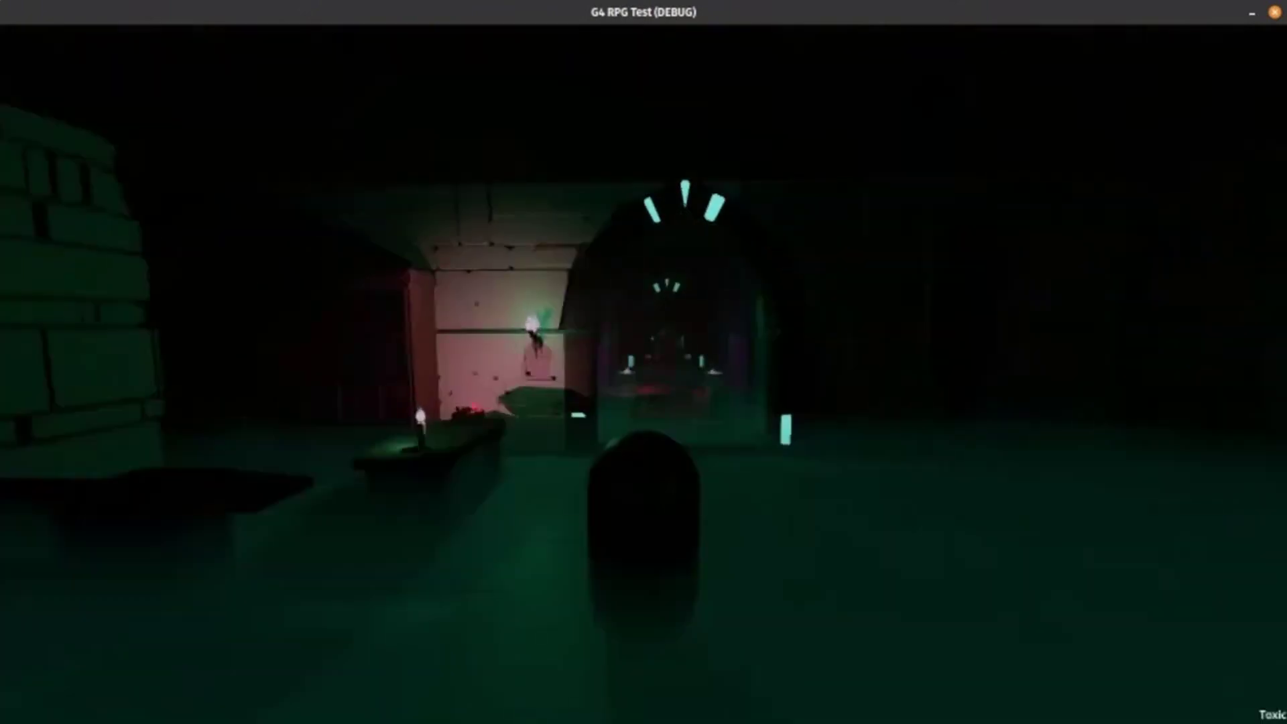
key("e")
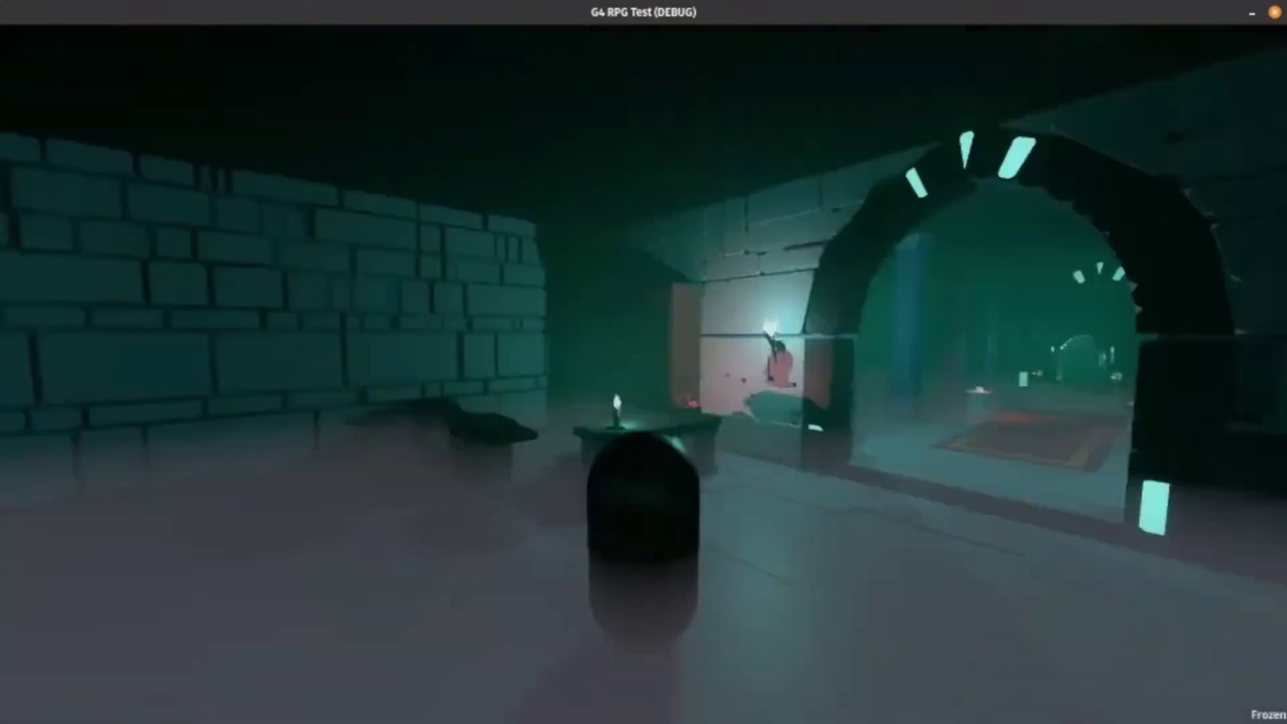
key("e")
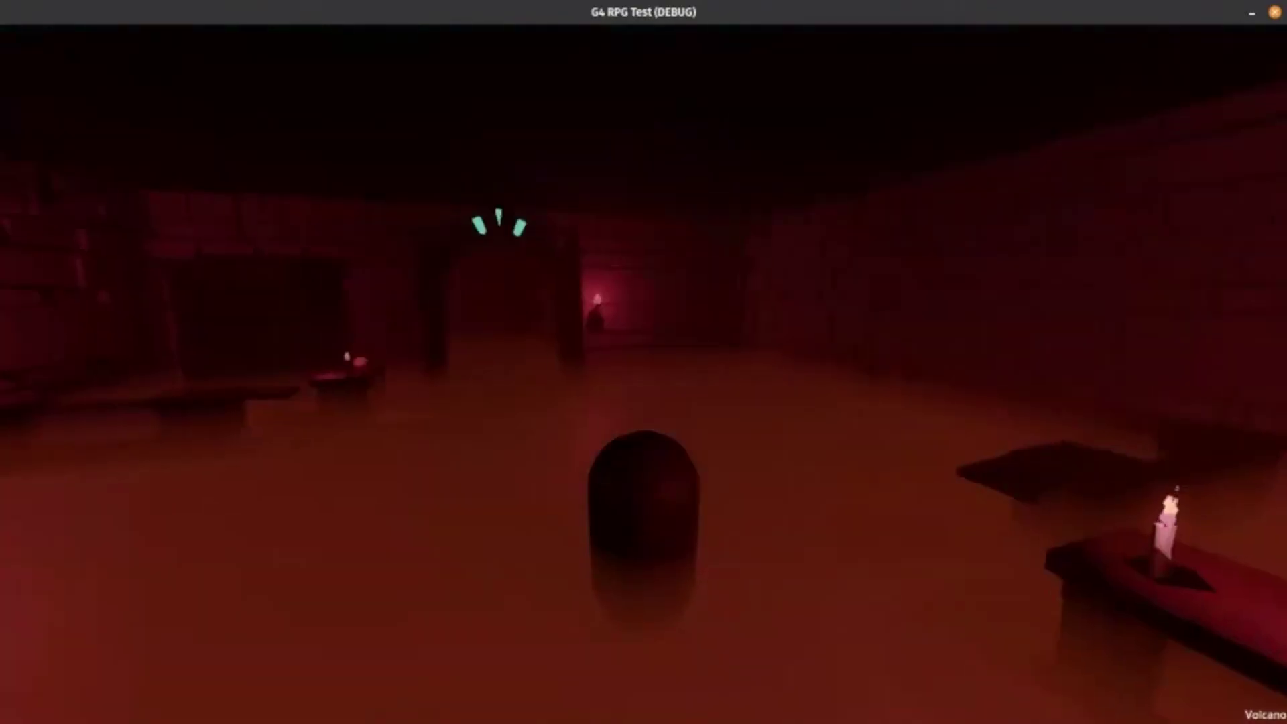
key("w")
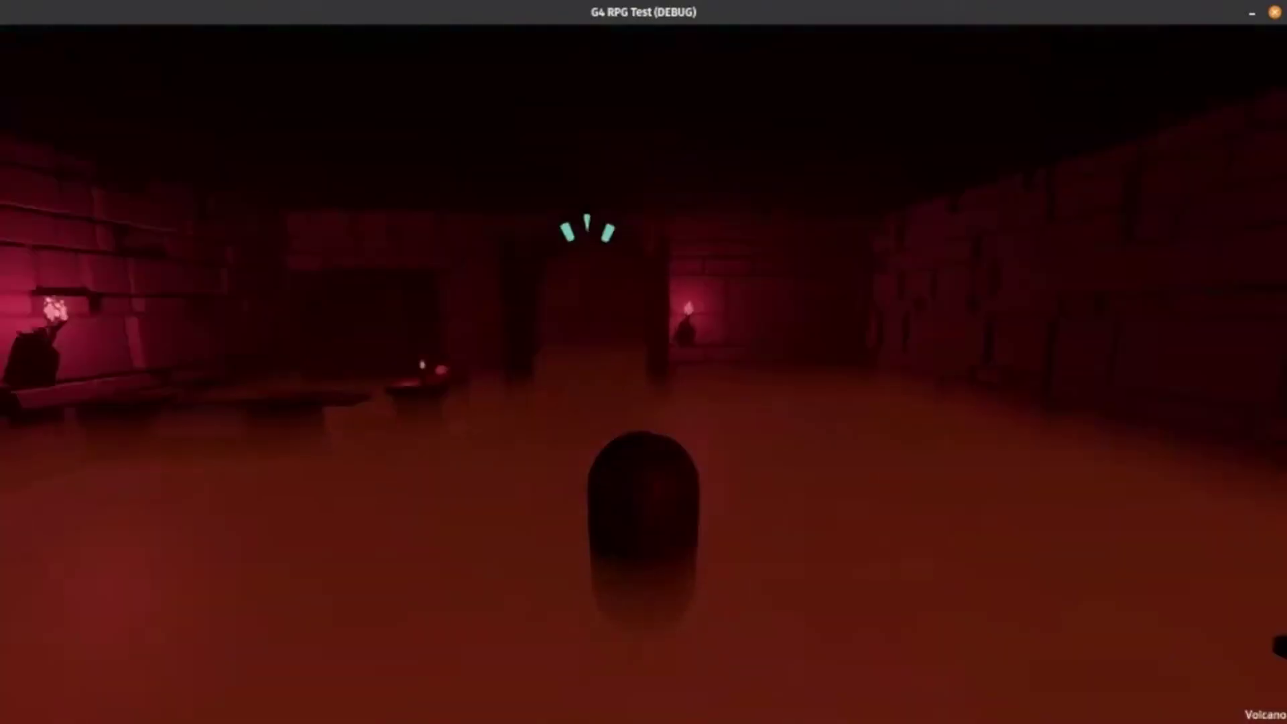
key("s")
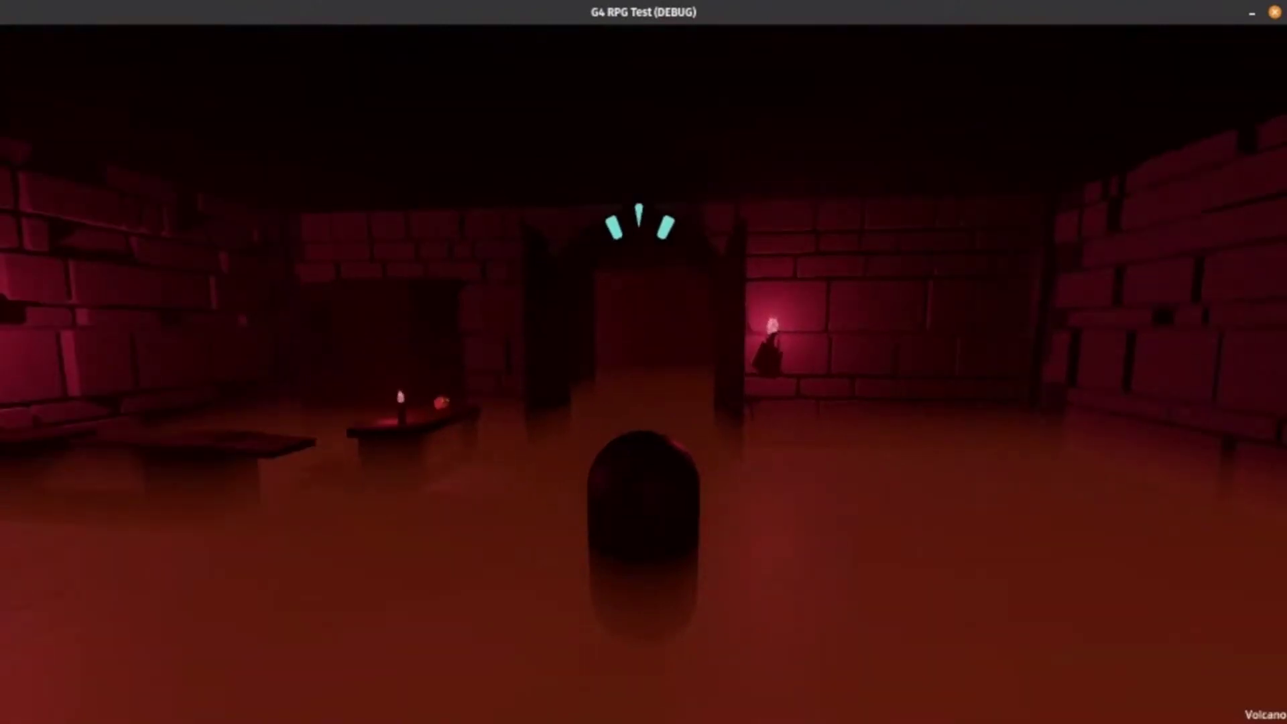
Leave the game window and stop the running project
key("Escape")
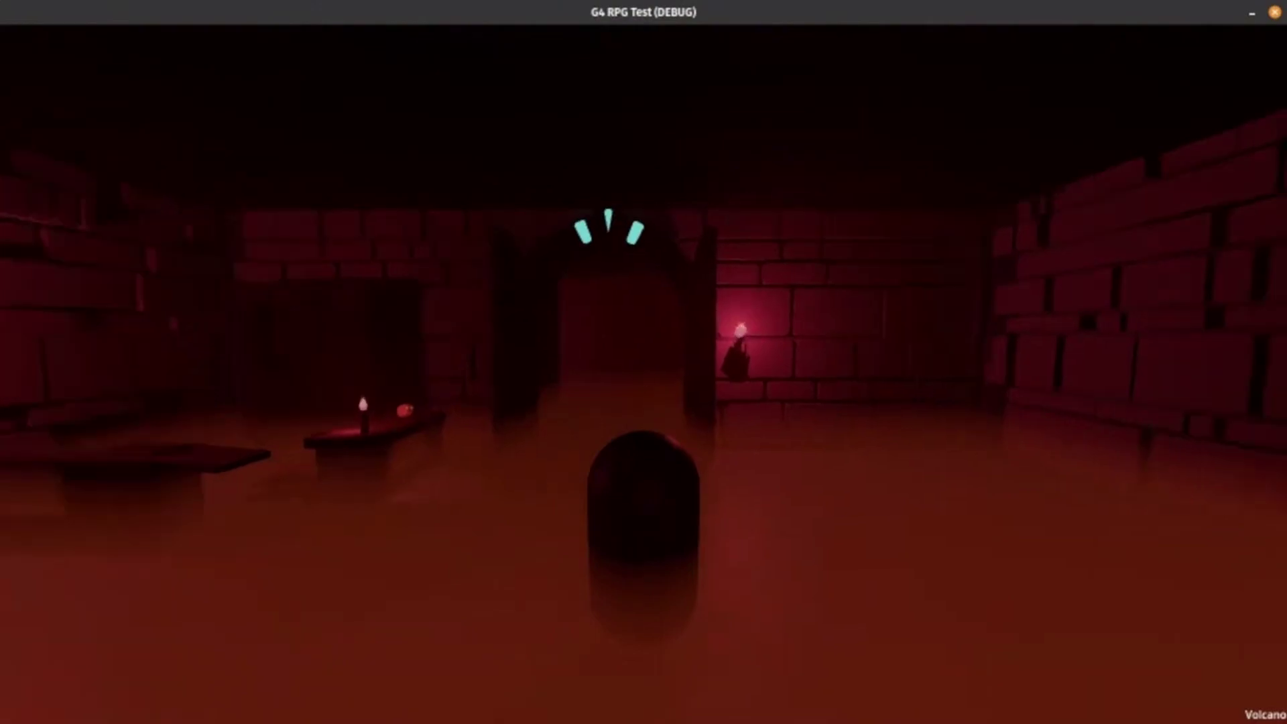
left_click(1251, 13)
left_click(1223, 44)
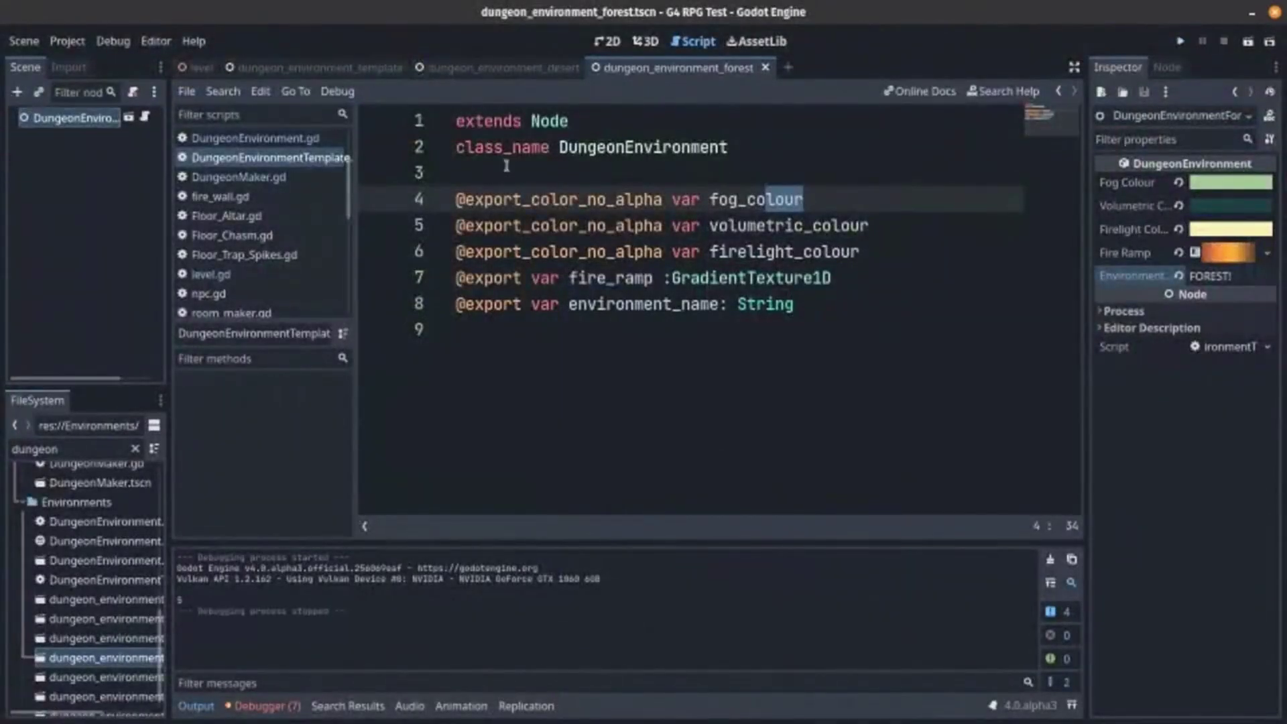
Open the DungeonEnvironment.gd script from the level scene, go to update_environment, and enable distraction-free mode
left_click(534, 73)
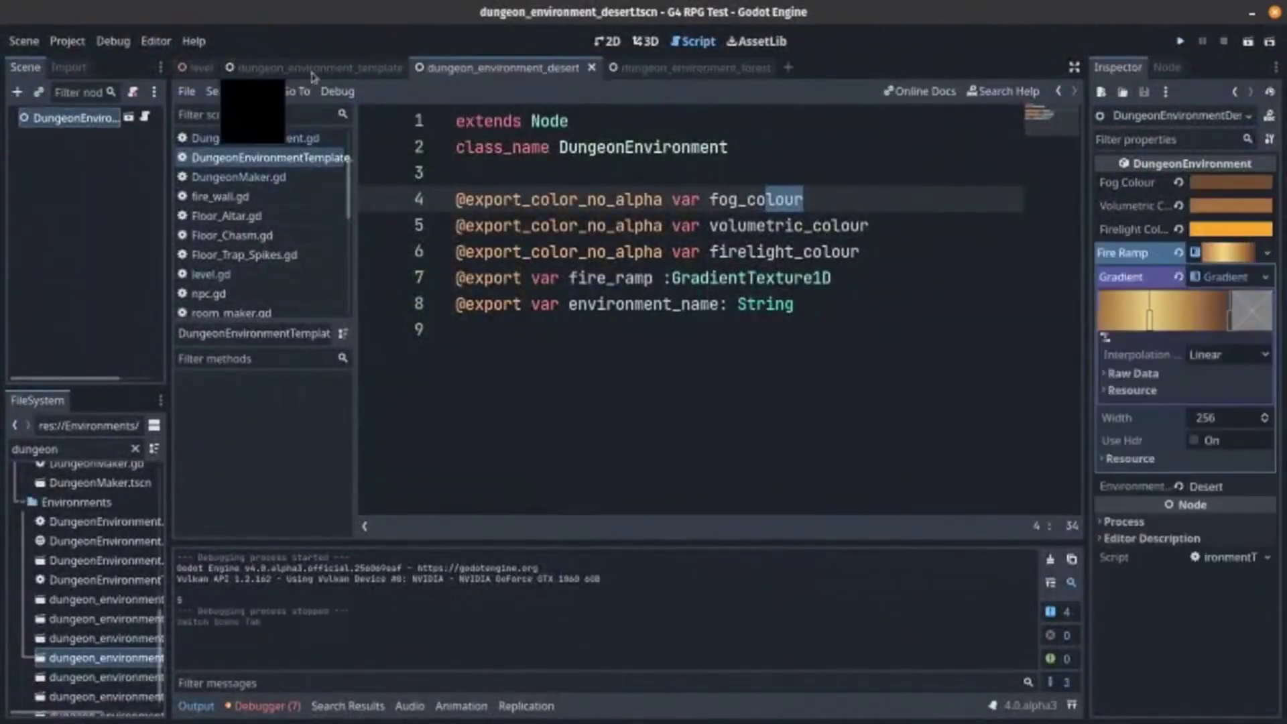
left_click(202, 68)
left_click(145, 175)
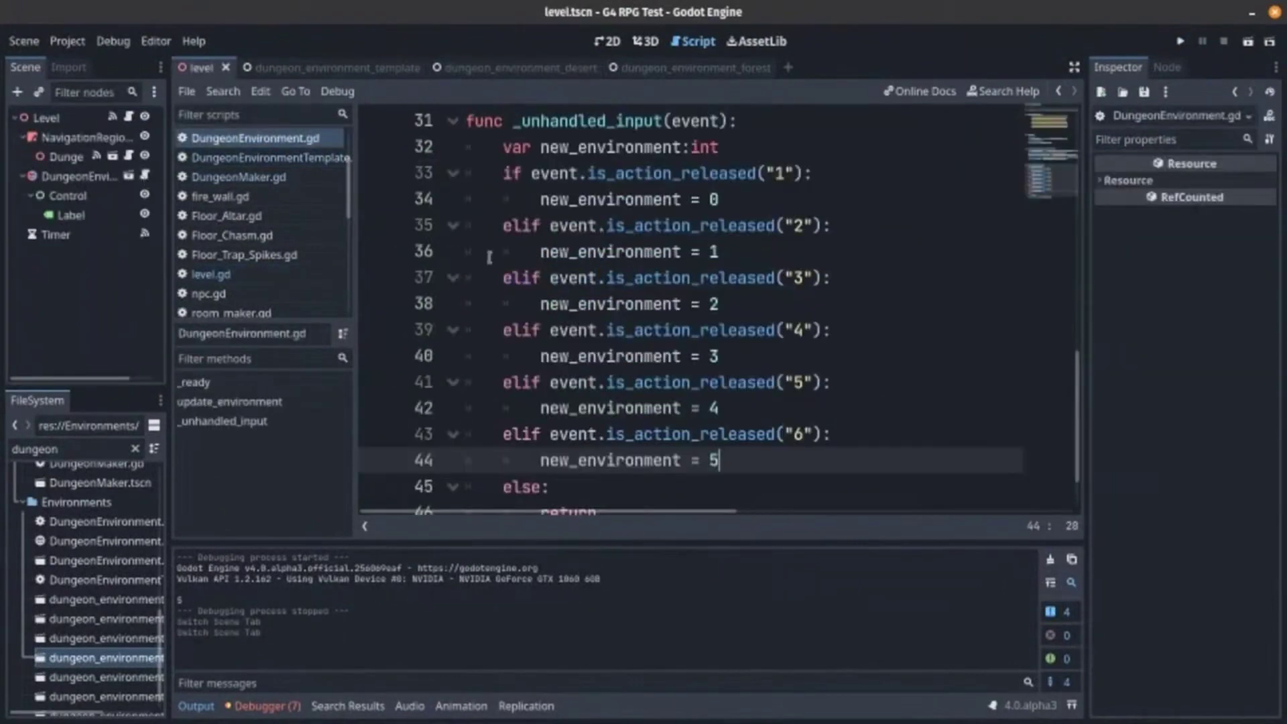
scroll(581, 291, "up", 7)
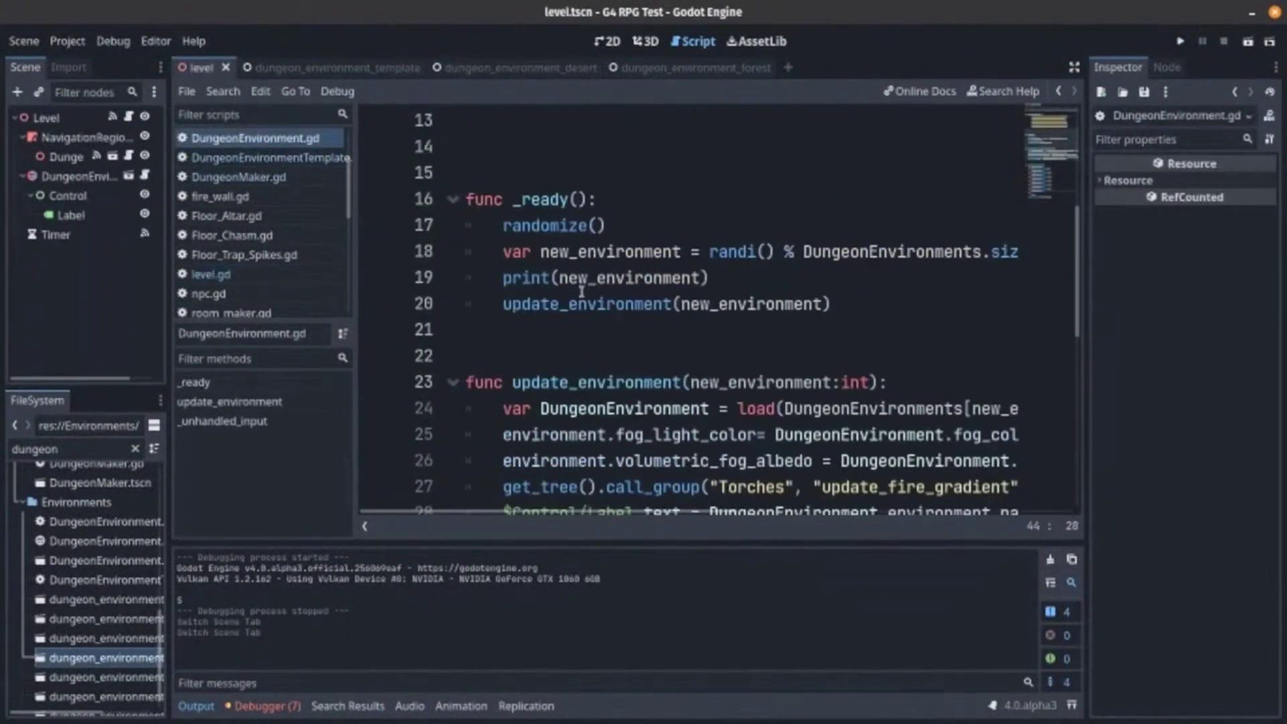
scroll(581, 292, "down", 1)
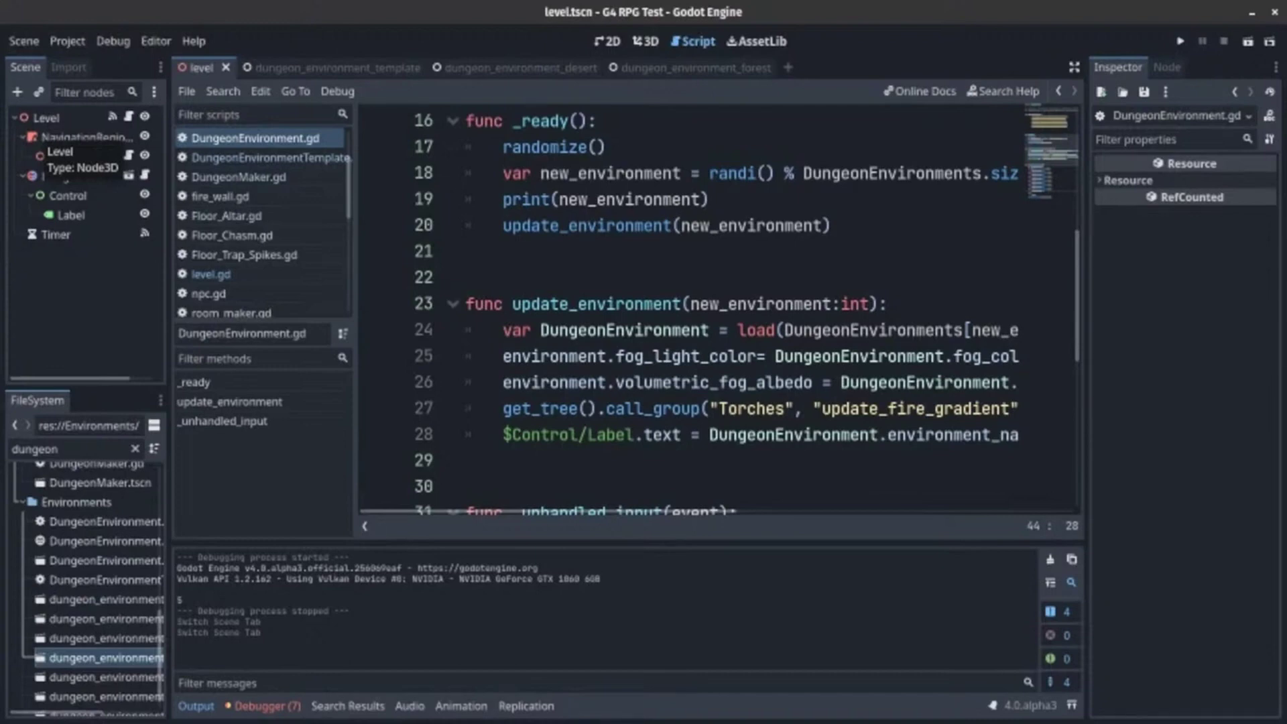
left_click(1074, 68)
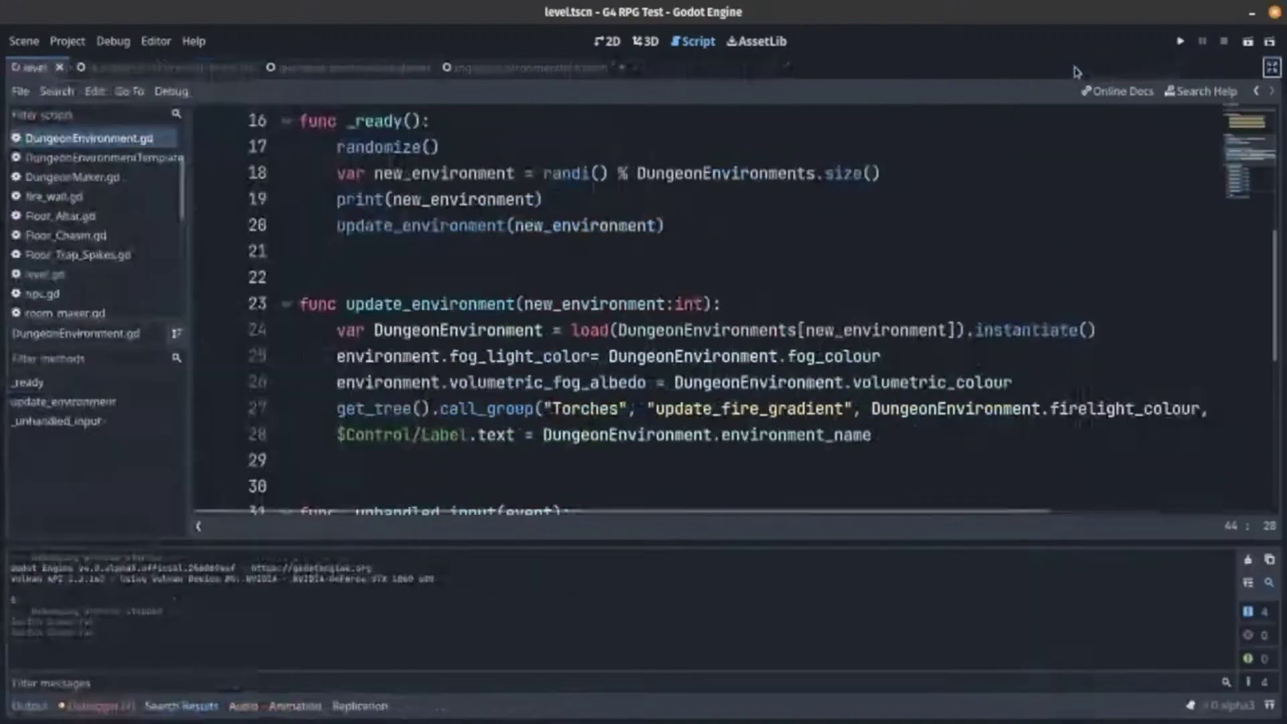
Examine update_environment's new_environment parameter and how it loads and instantiates a scene from the DungeonEnvironments array
left_click_drag(344, 310, 419, 300)
left_click(542, 326)
left_click_drag(524, 304, 662, 305)
left_click(516, 460)
left_click_drag(335, 330, 546, 330)
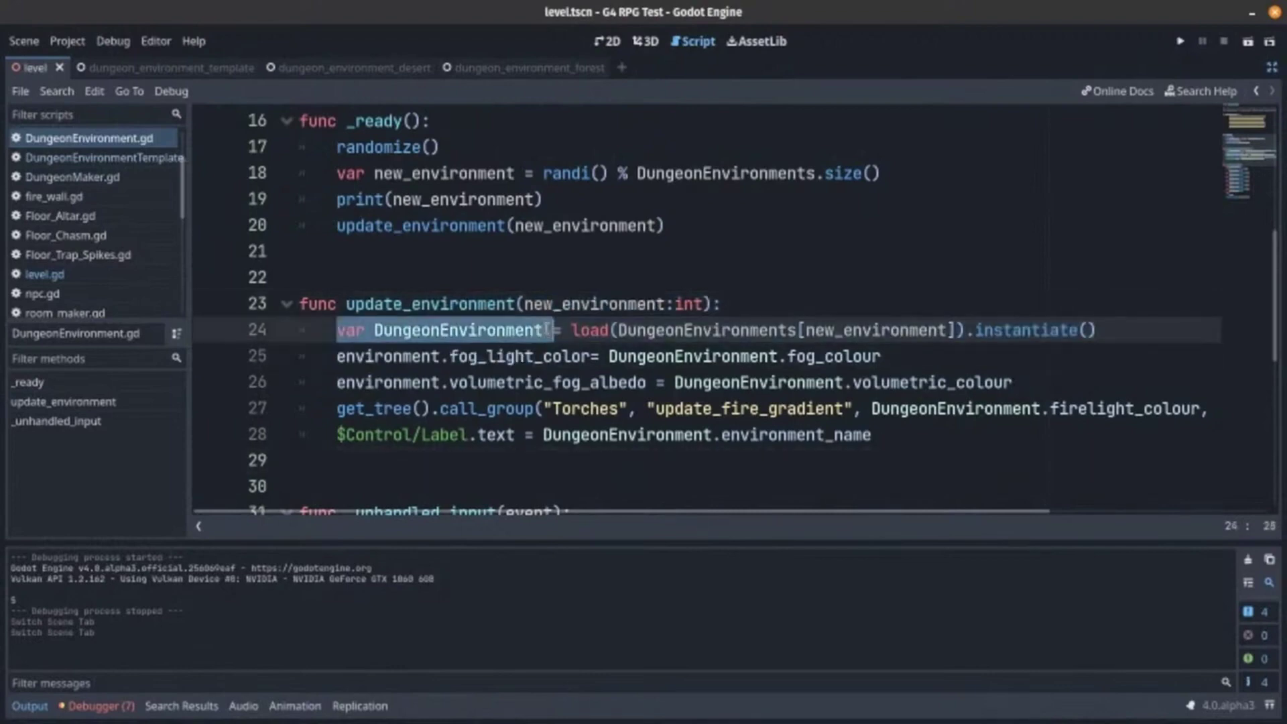
left_click(647, 330)
scroll(635, 339, "up", 5)
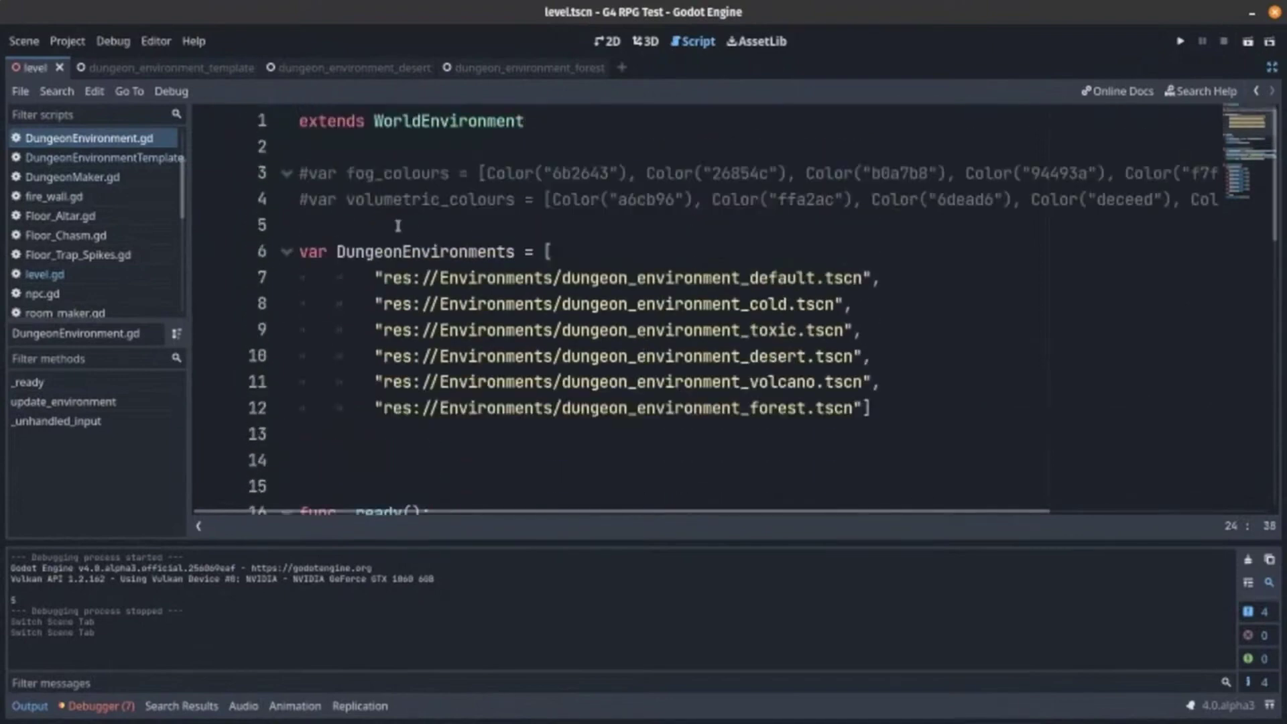
scroll(381, 307, "down", 5)
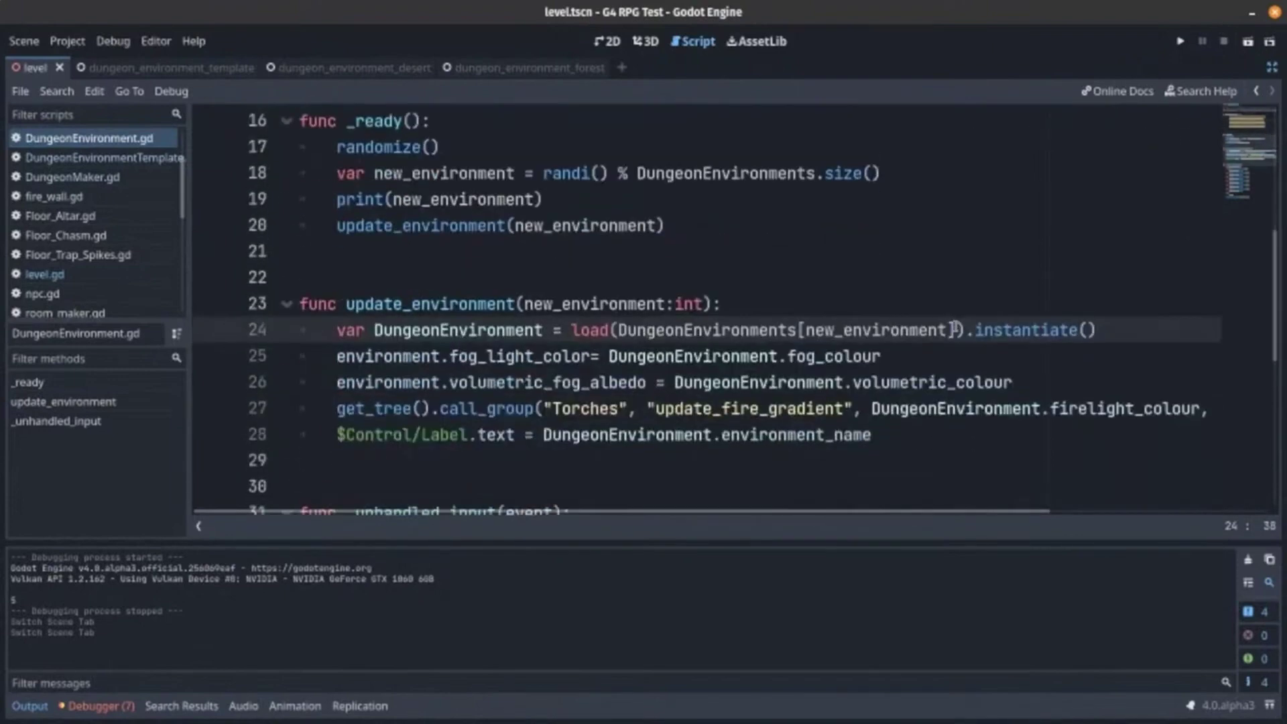
left_click_drag(976, 330, 1076, 333)
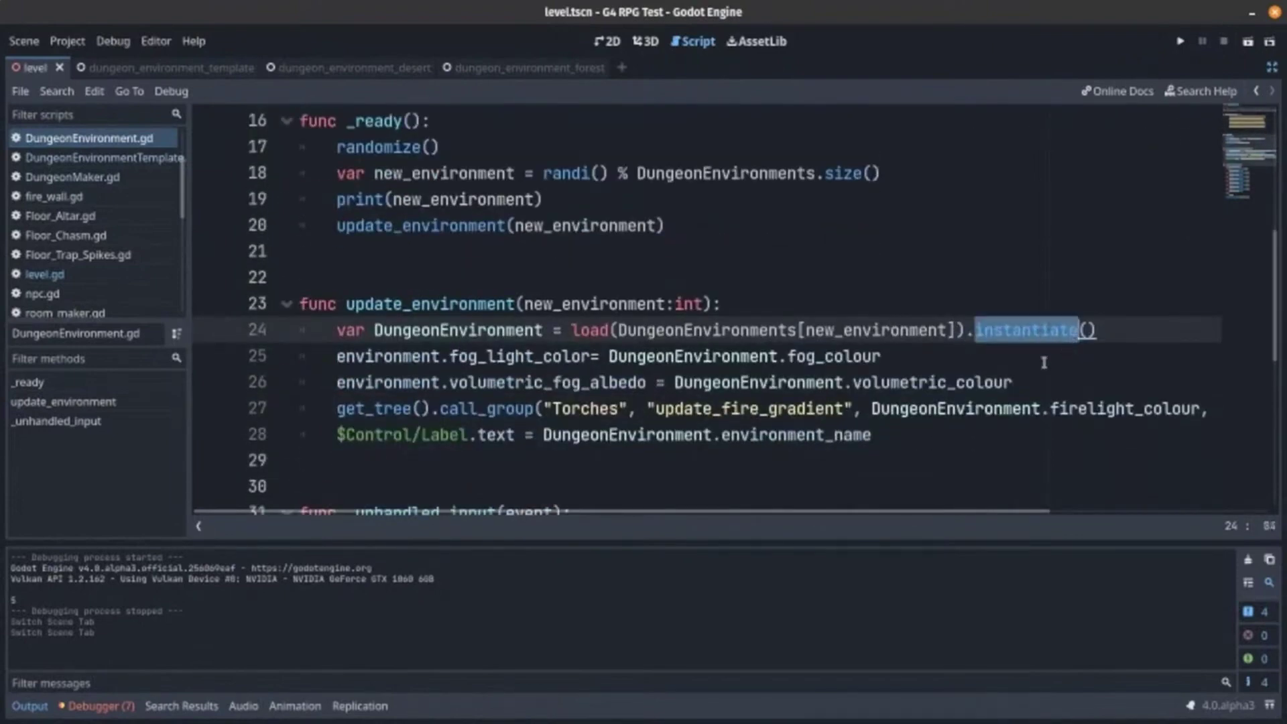
Examine the update_environment lines that apply the fog and volumetric colours and call update_fire_gradient on the Torches group
left_click(1008, 360)
left_click_drag(355, 357, 592, 359)
left_click_drag(449, 383, 637, 383)
left_click(538, 415)
left_click_drag(477, 409, 609, 409)
left_click(608, 409)
double_click(608, 408)
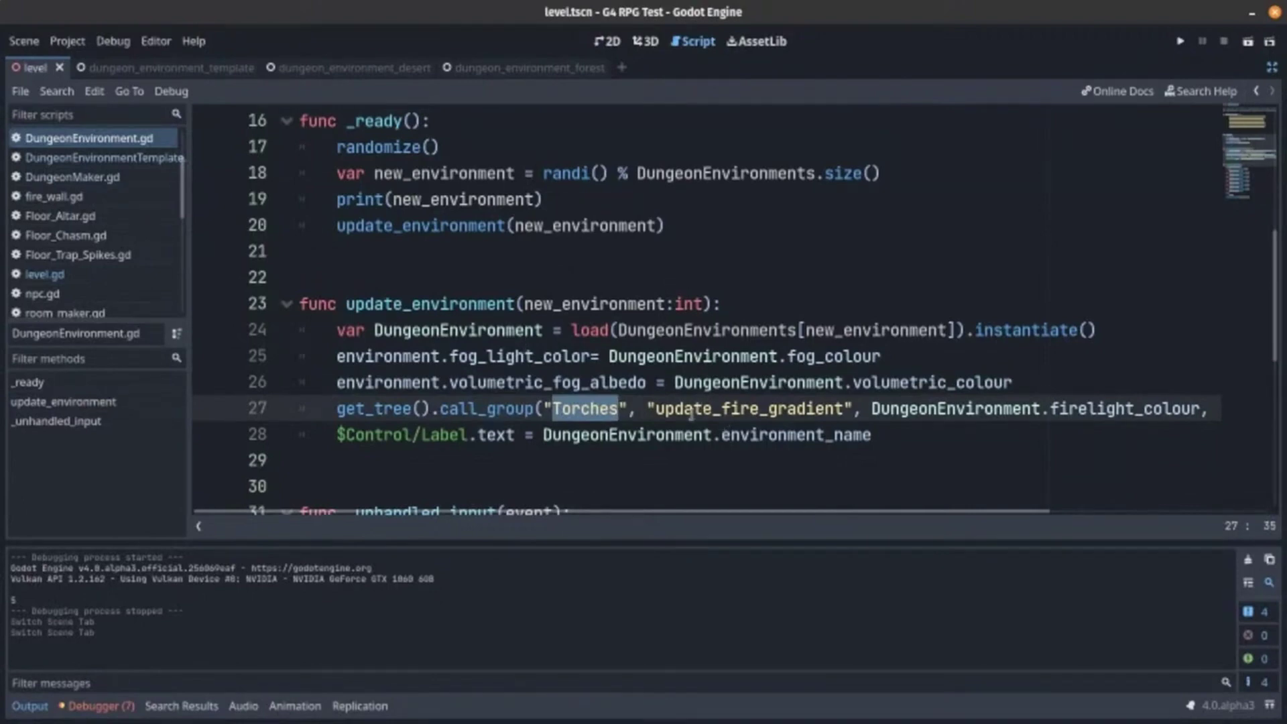
left_click_drag(655, 409, 835, 408)
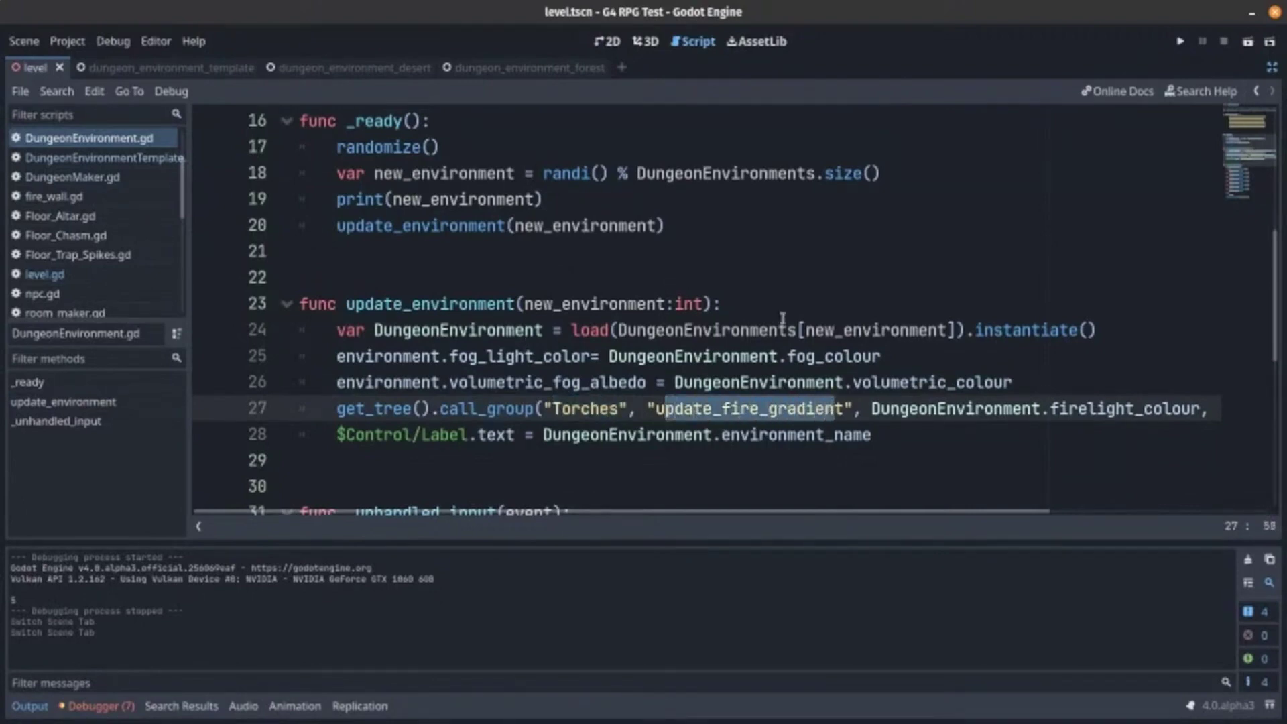
Examine the firelight_colour argument of the torch call and the line setting the $Control/Label text to environment_name
left_click_drag(1002, 406, 1120, 408)
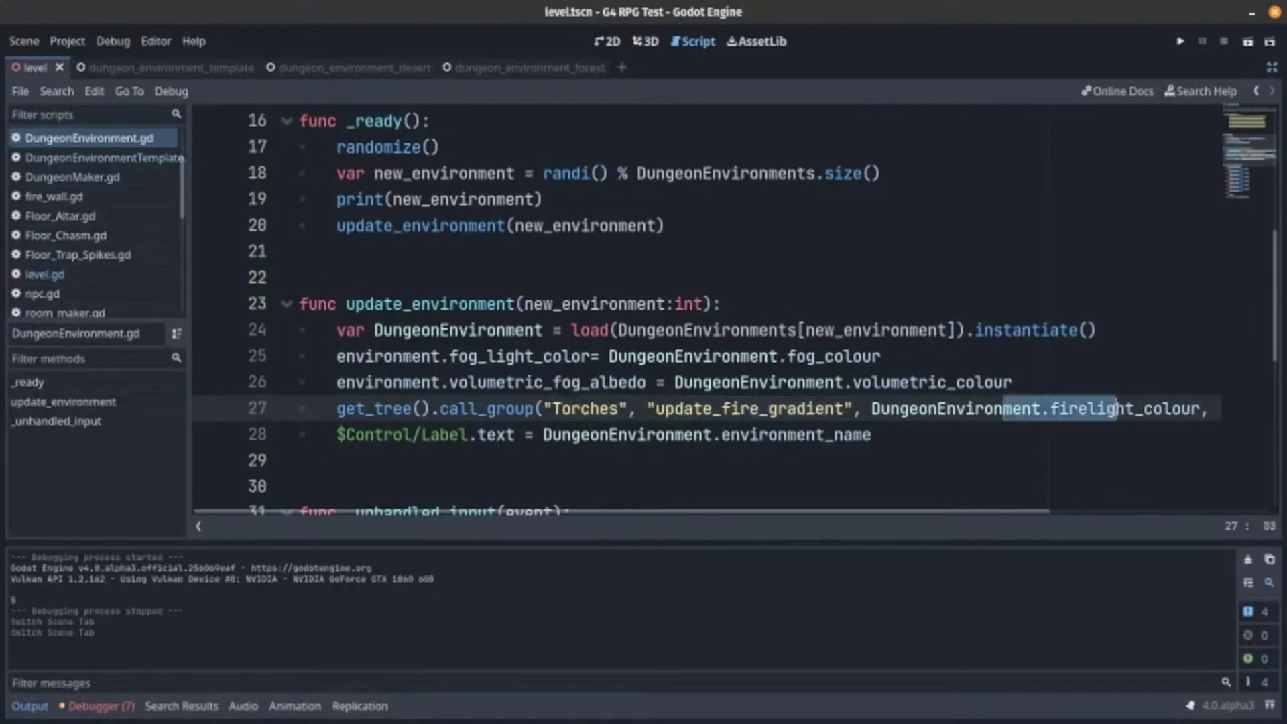
left_click(1099, 456)
left_click_drag(336, 435, 458, 435)
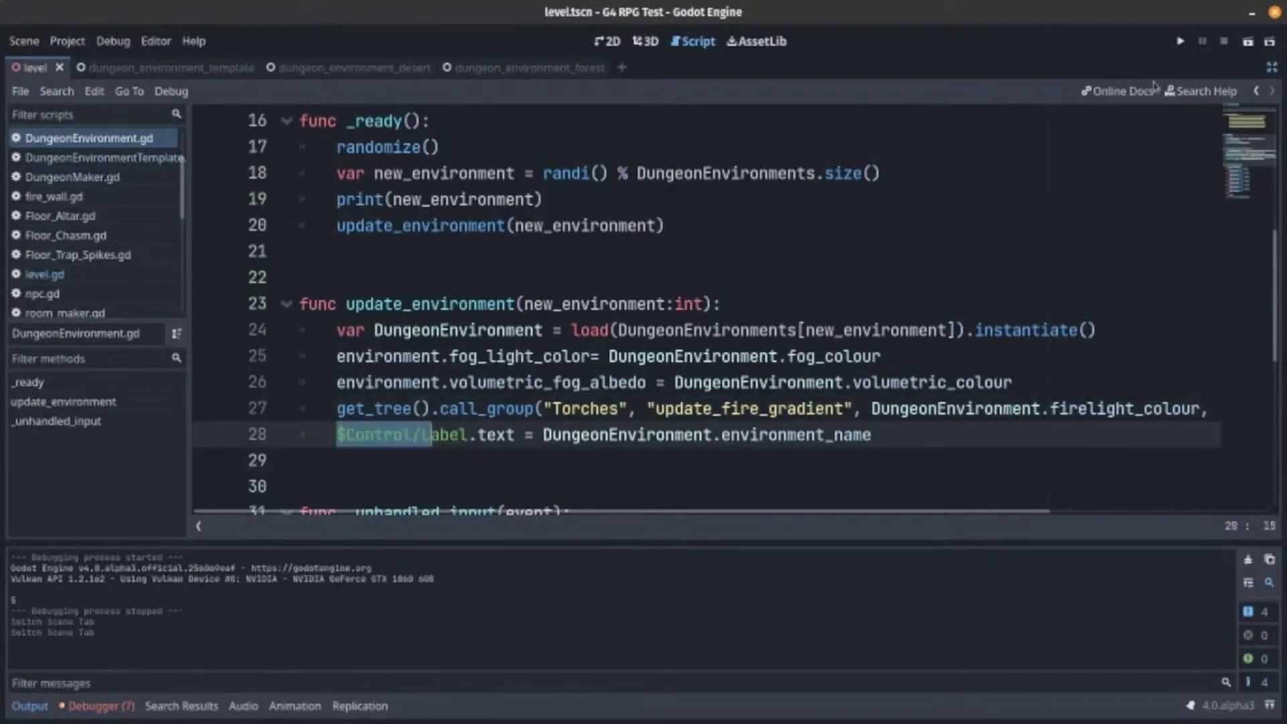
Run the project and walk the character through the fire-filled archway into the dungeon corridor
left_click(1182, 42)
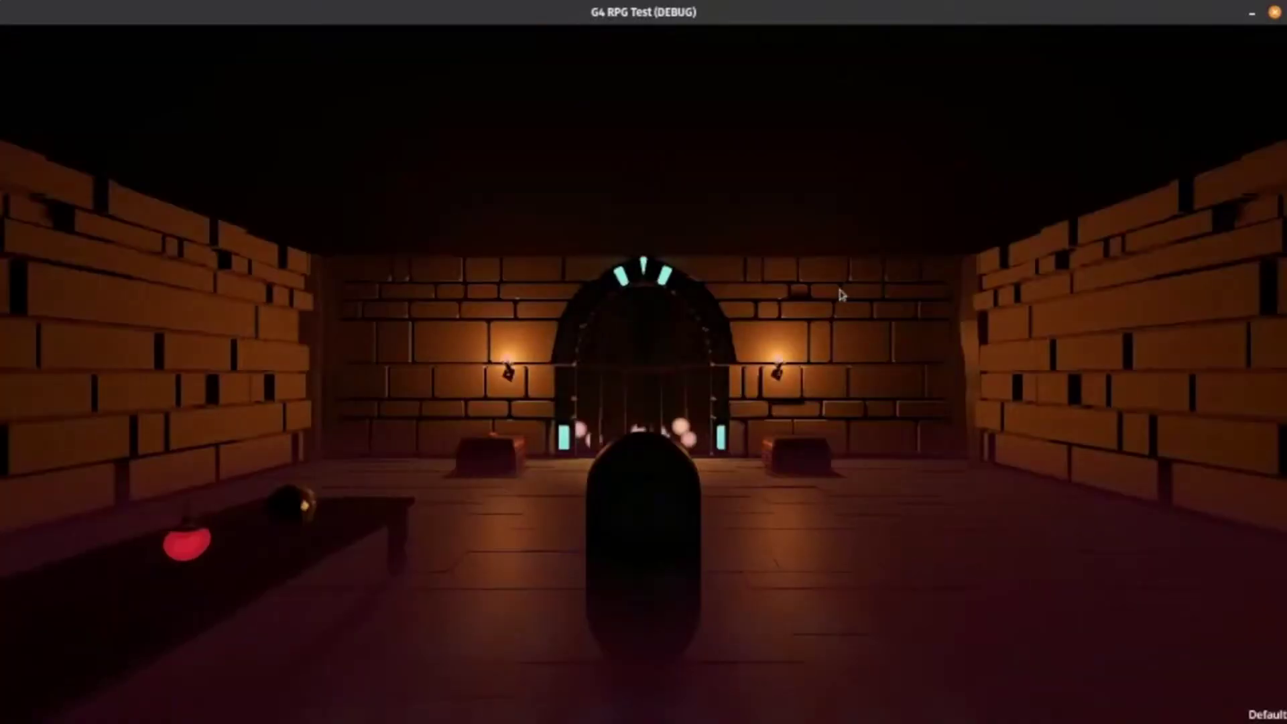
key("w")
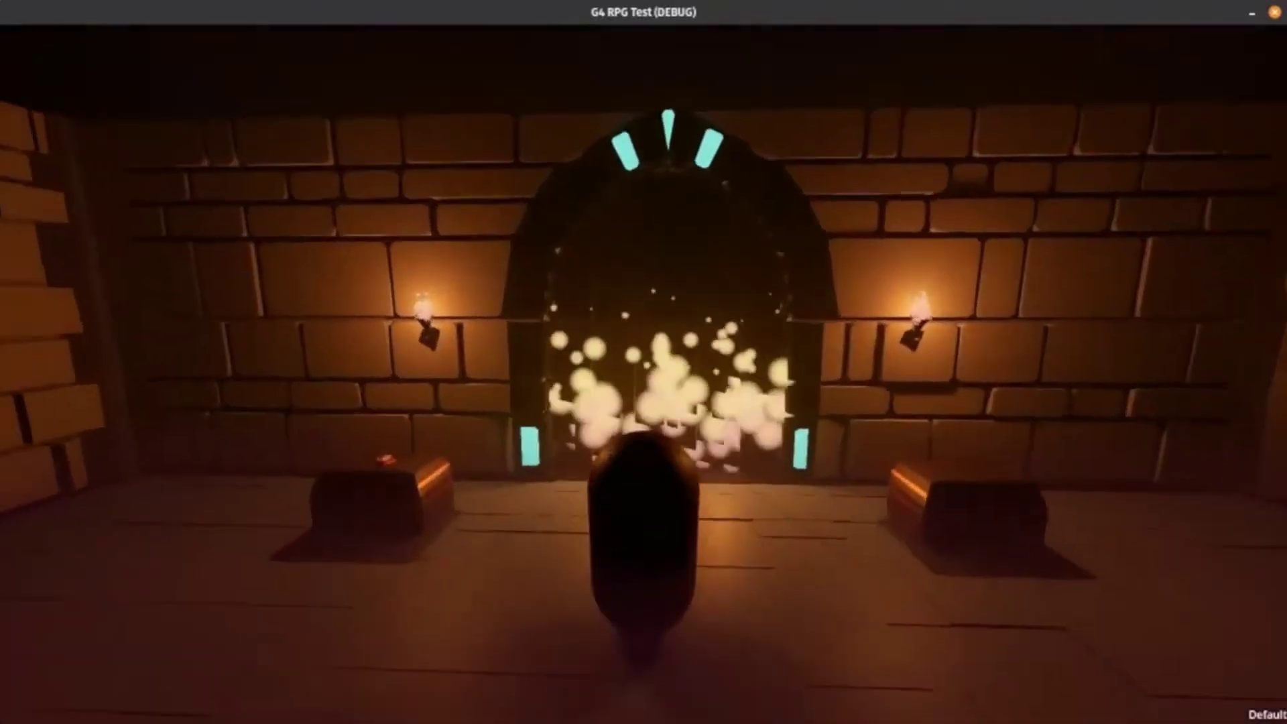
key("w")
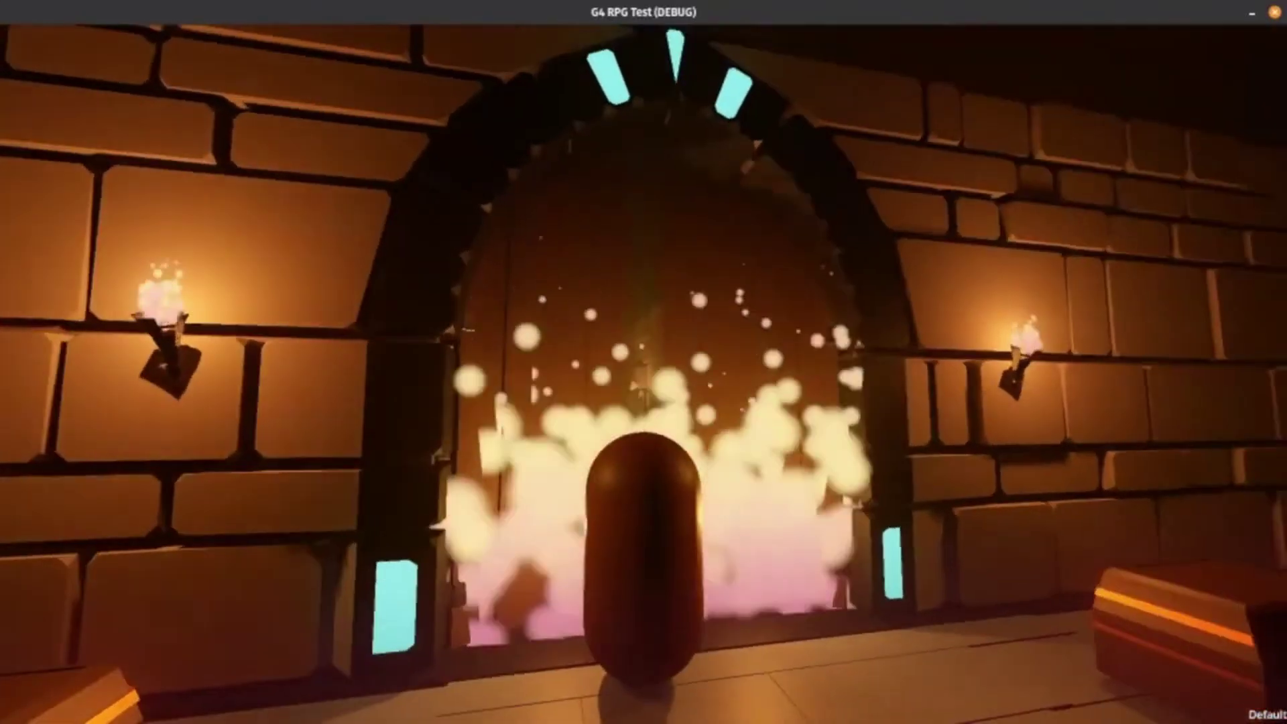
key("w")
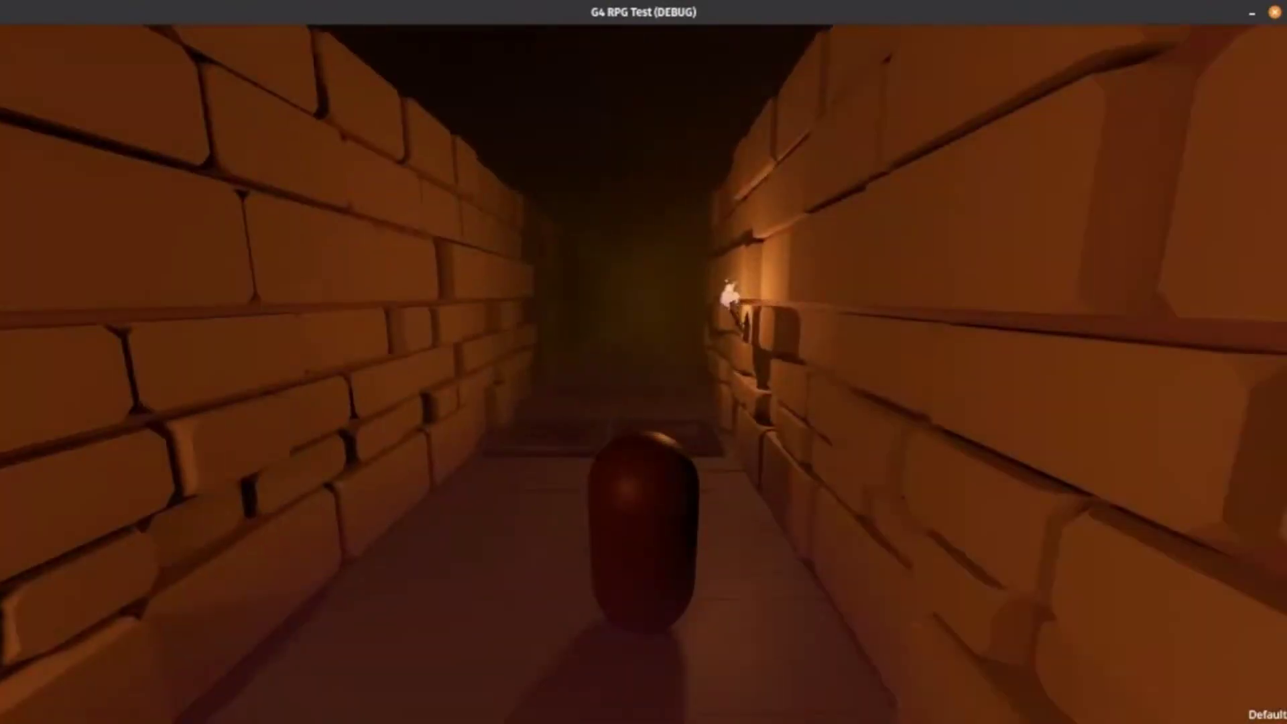
key("w")
key("w")
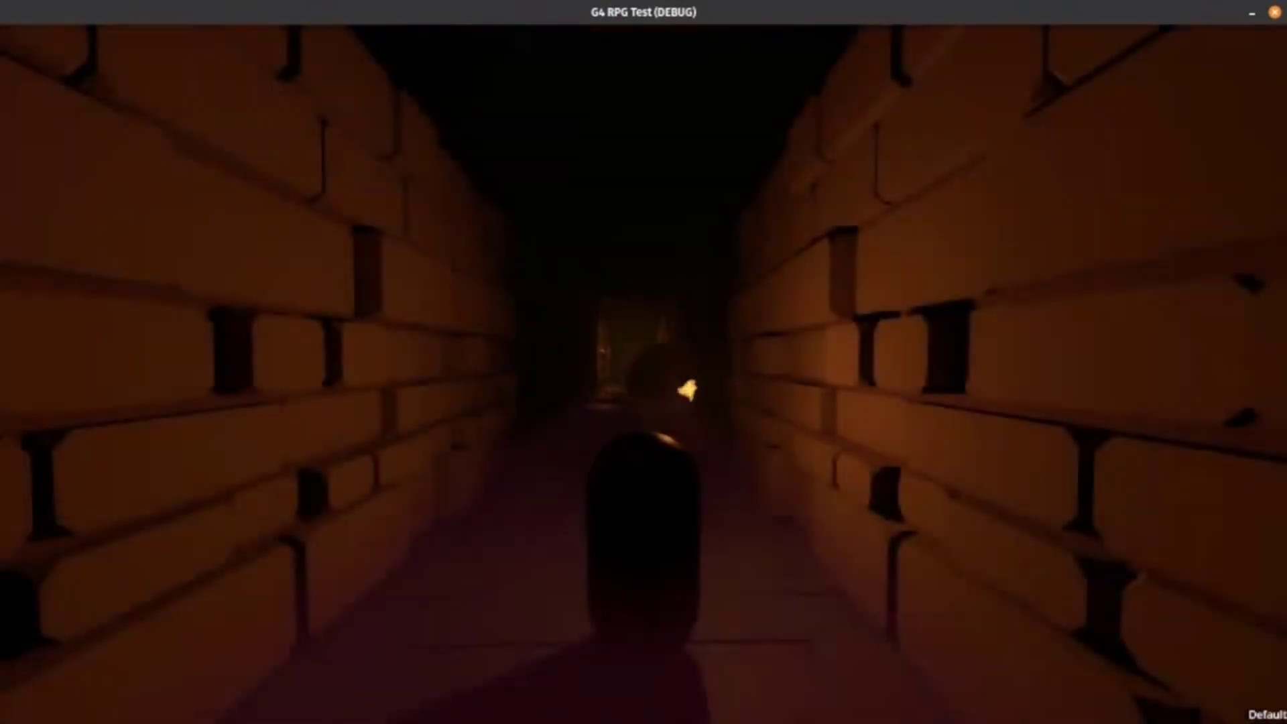
Walk the character along the torch-lit corridor and jump past the pair of floor spike traps
key("w")
key("w")
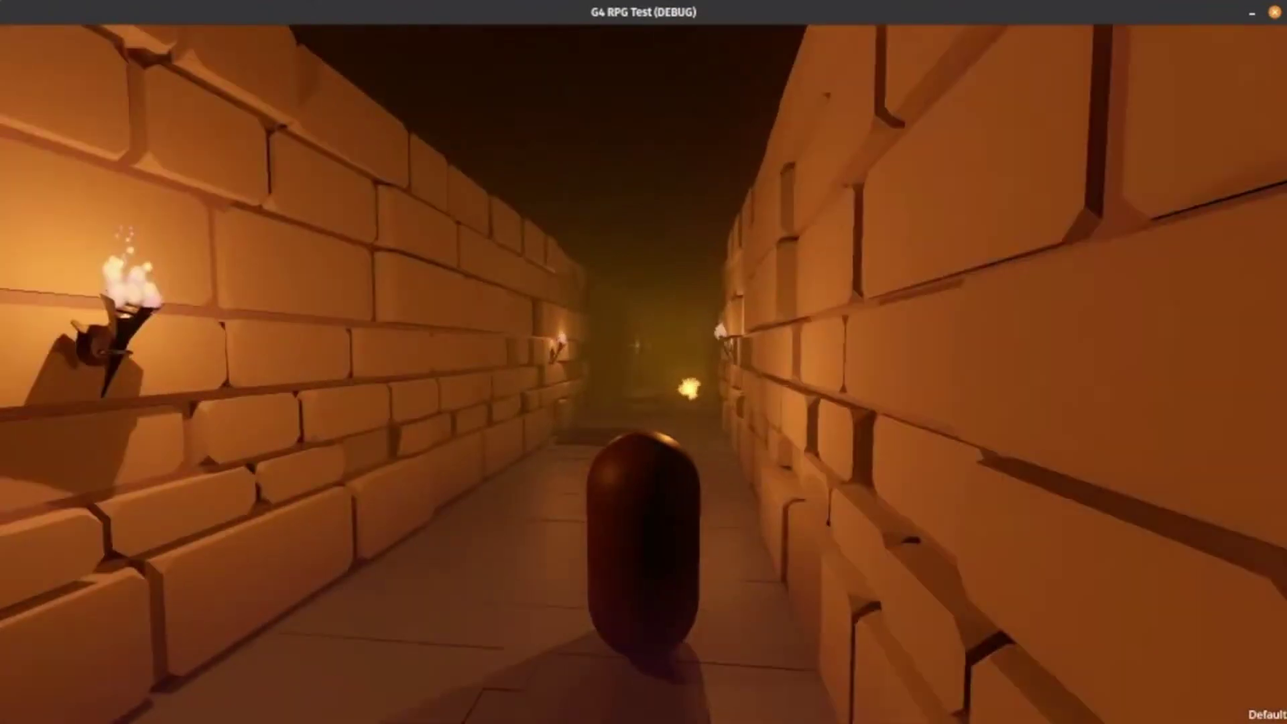
key("w")
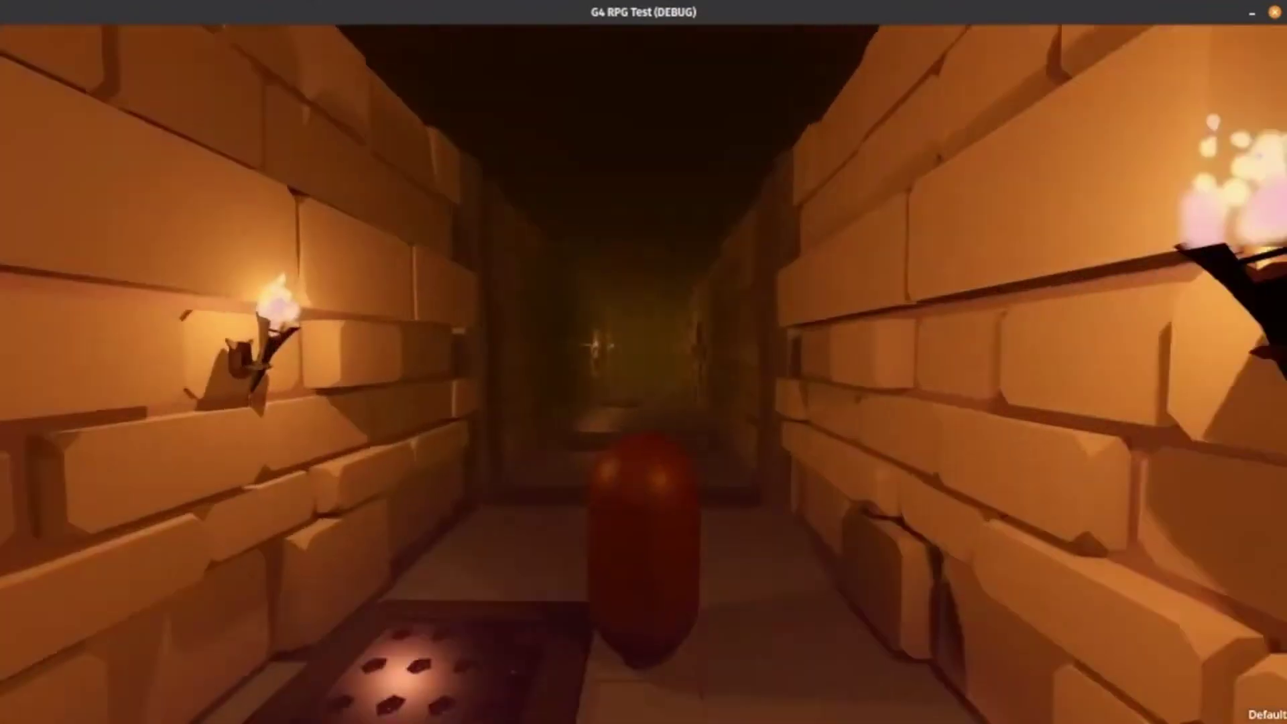
key("w")
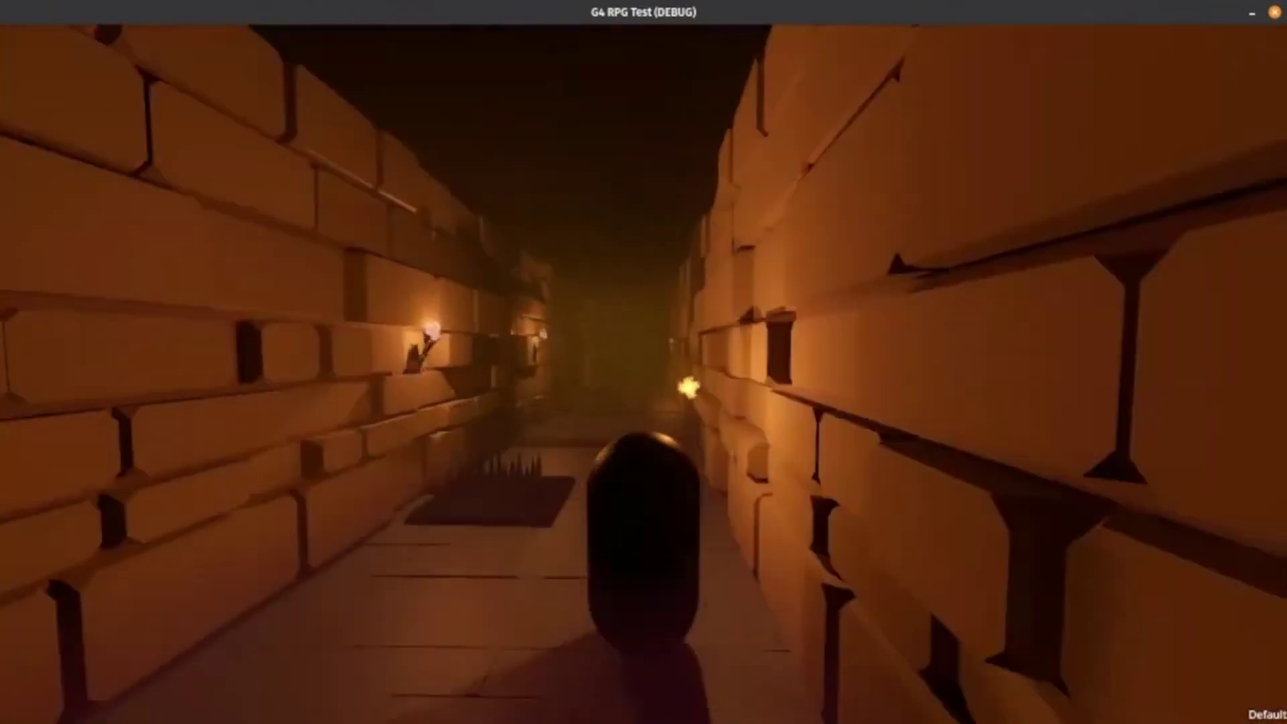
key("a")
key("space")
key("w")
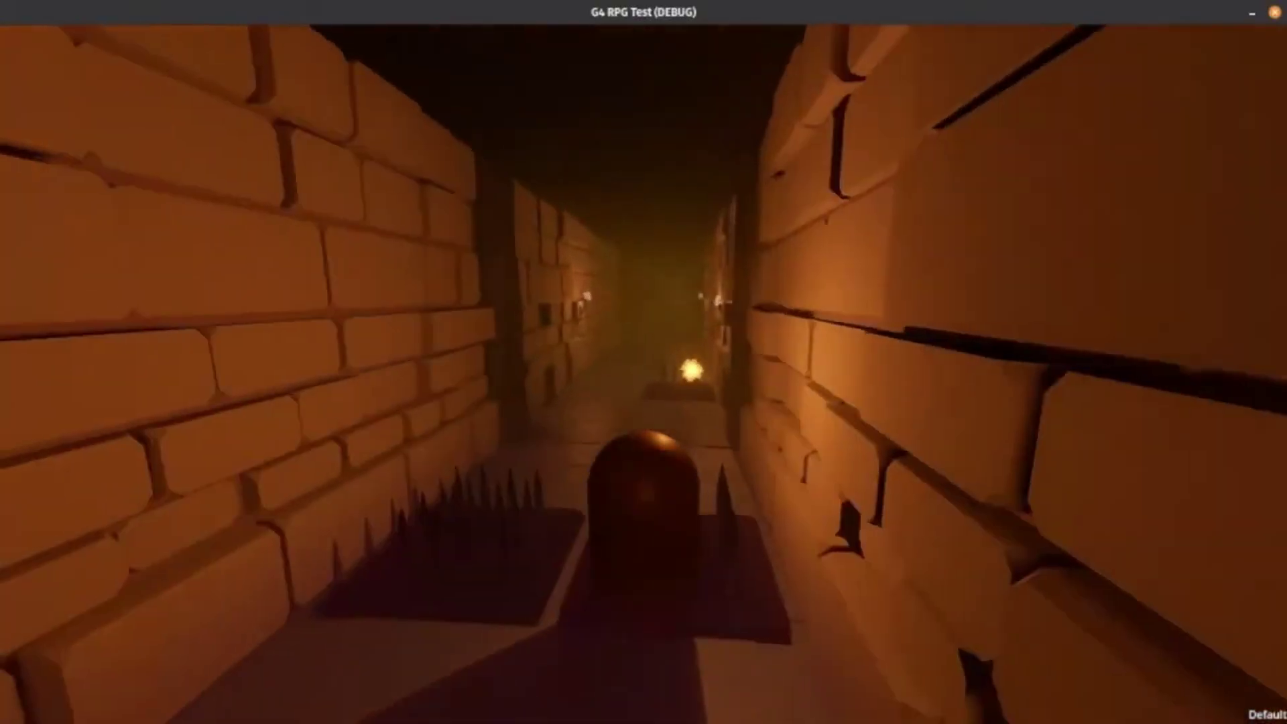
key("w")
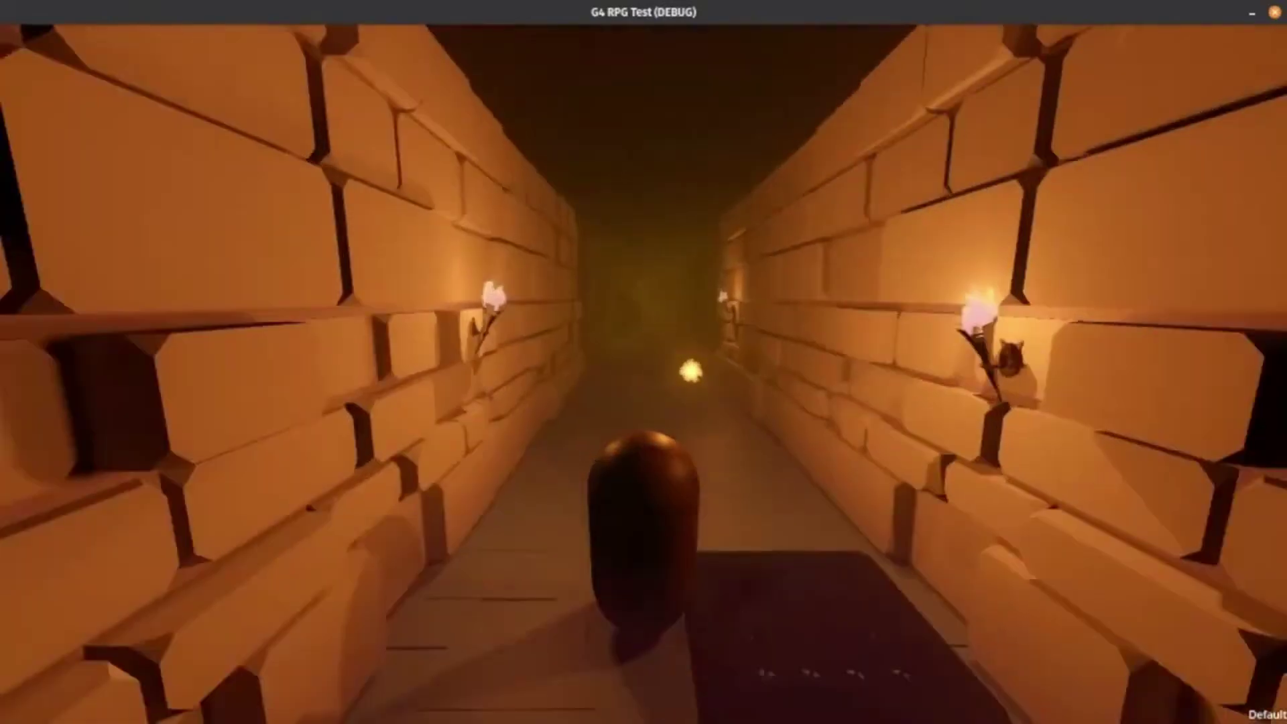
Continue through the darker corridor sections to view the Default environment's fog and lighting
key("w")
key("w")
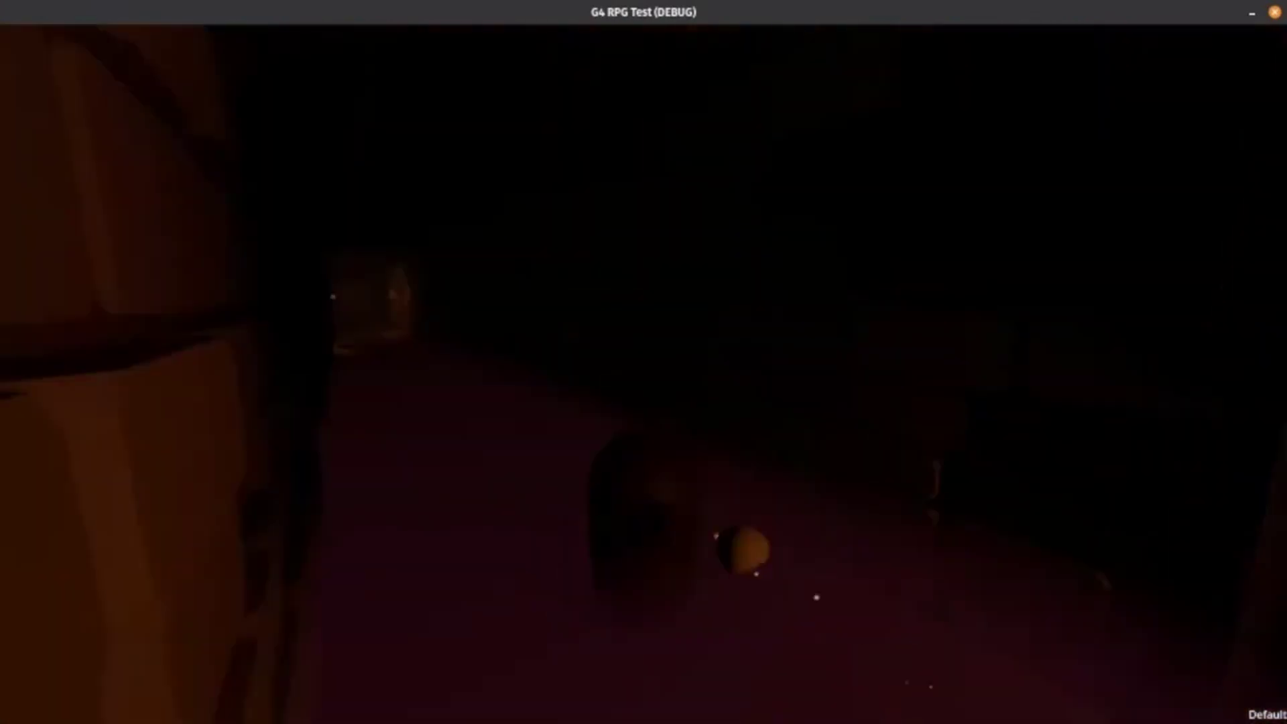
key("w")
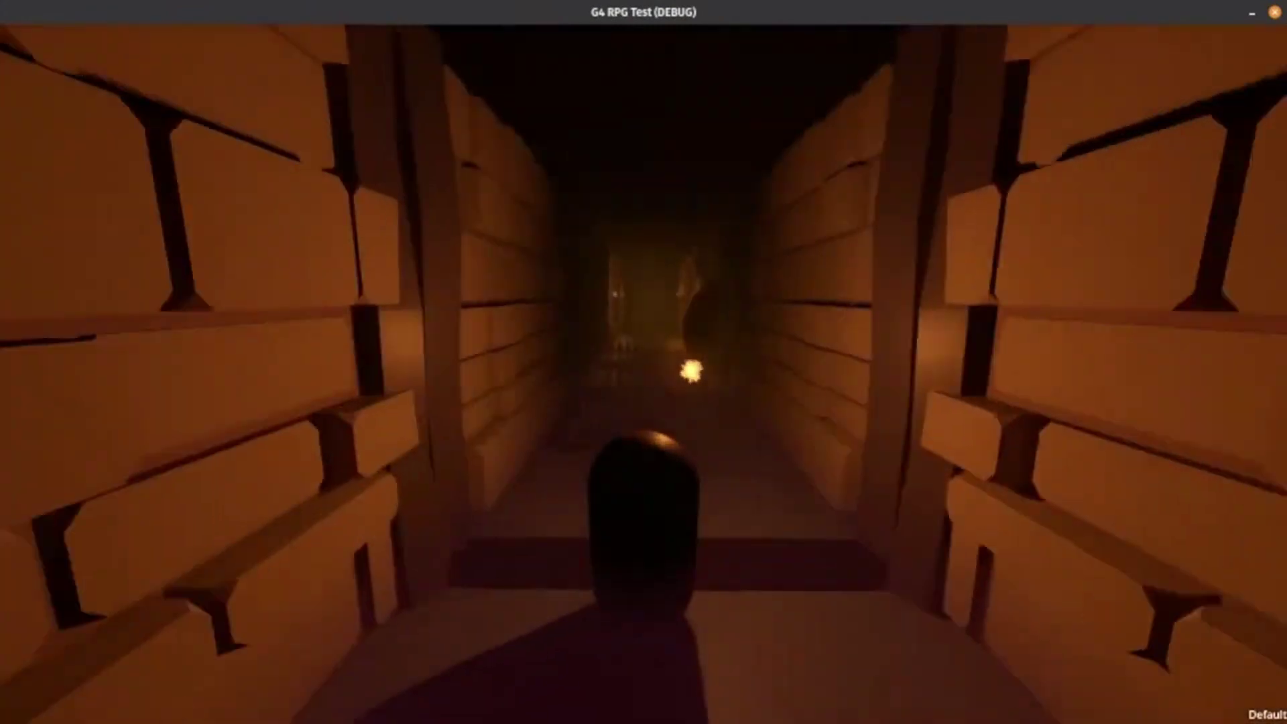
key("w")
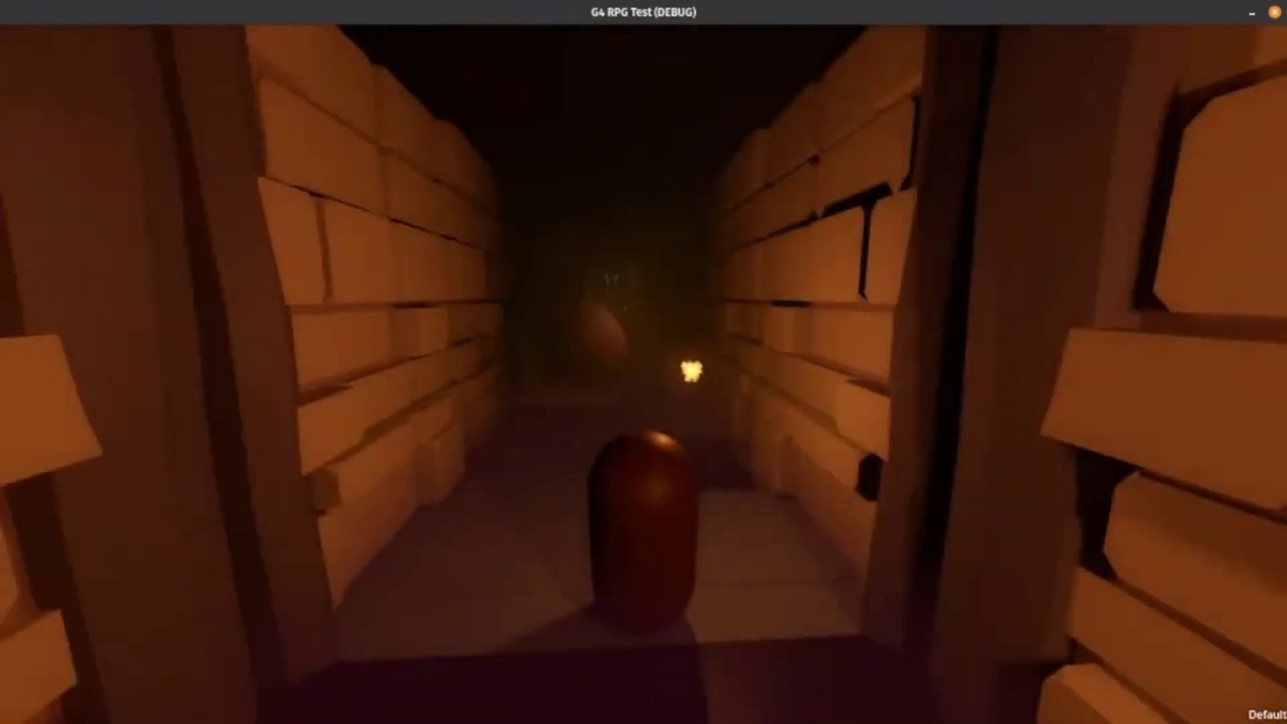
key("w")
key("w")
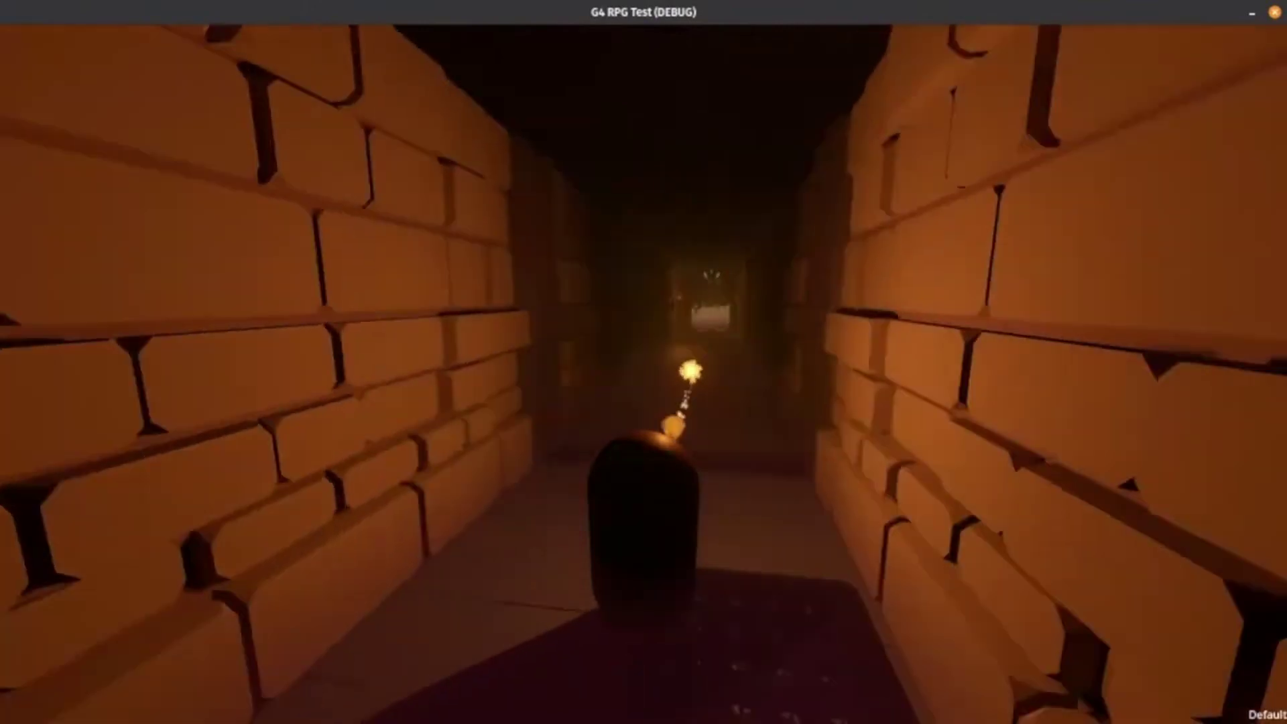
Walk past the next spike trap to the pillared opening of another torch-lit corridor
key("w")
key("w")
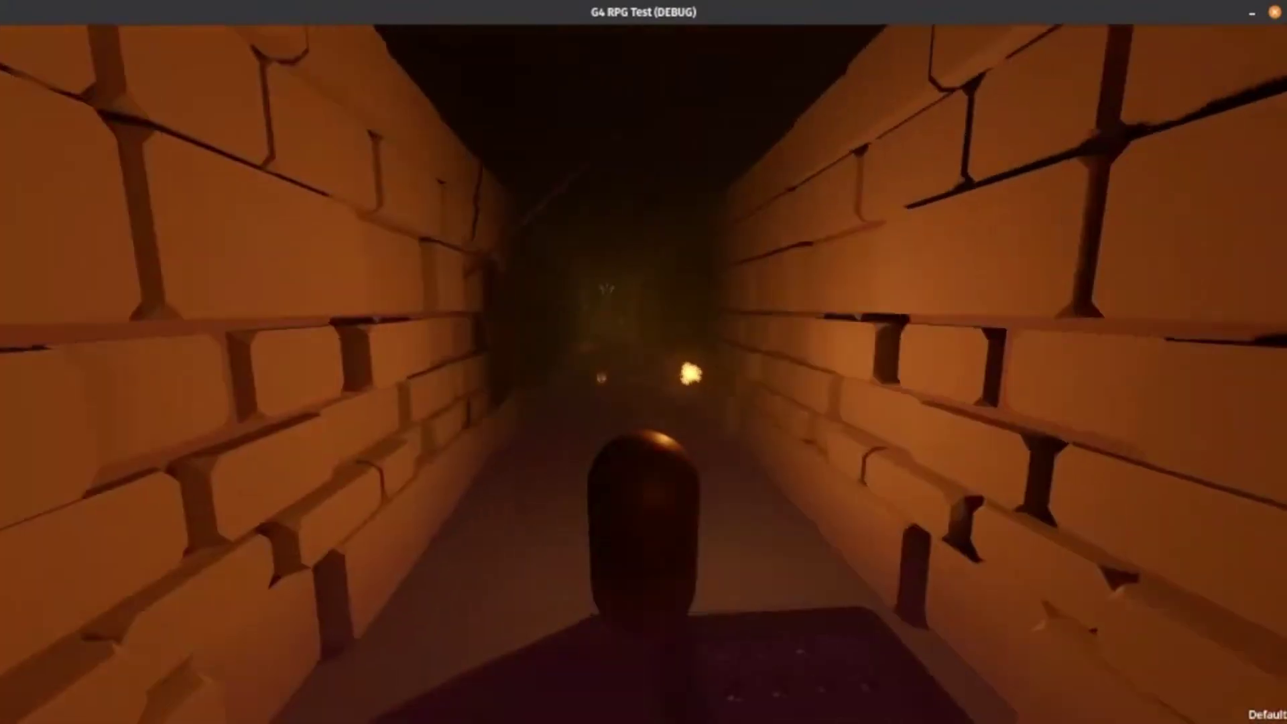
key("w")
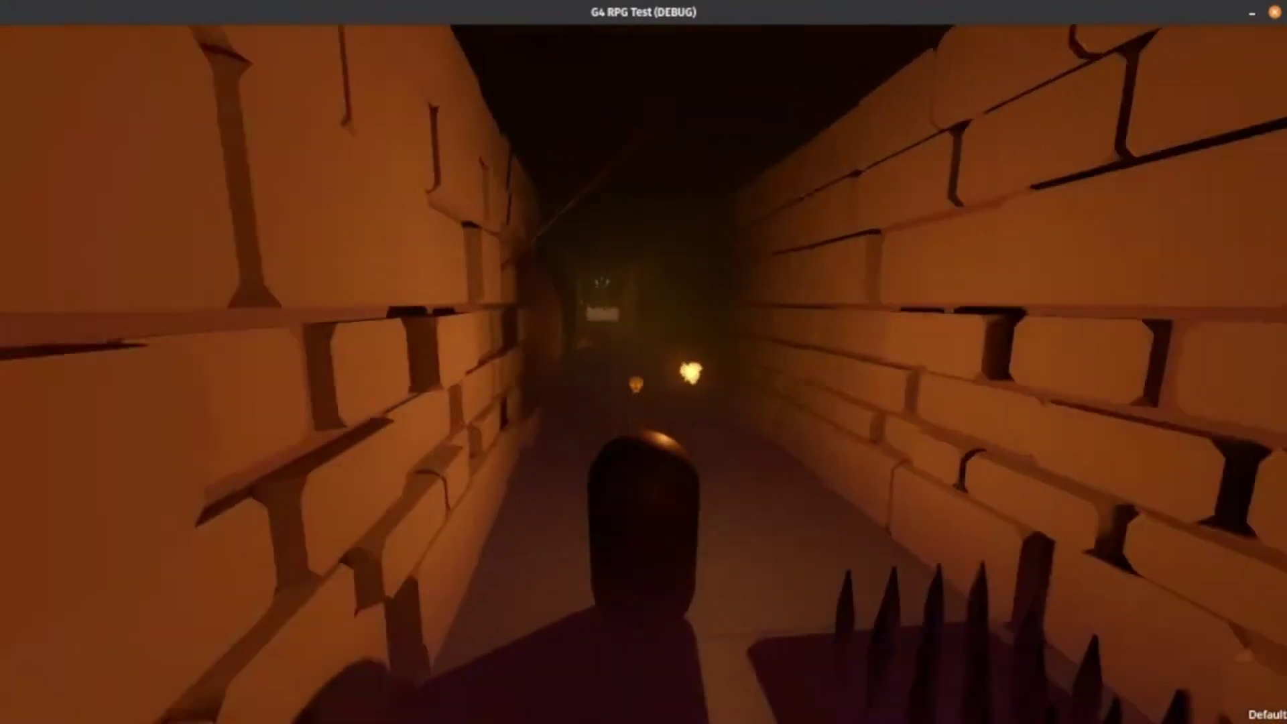
key("w")
key("w")
key("w")
key("a")
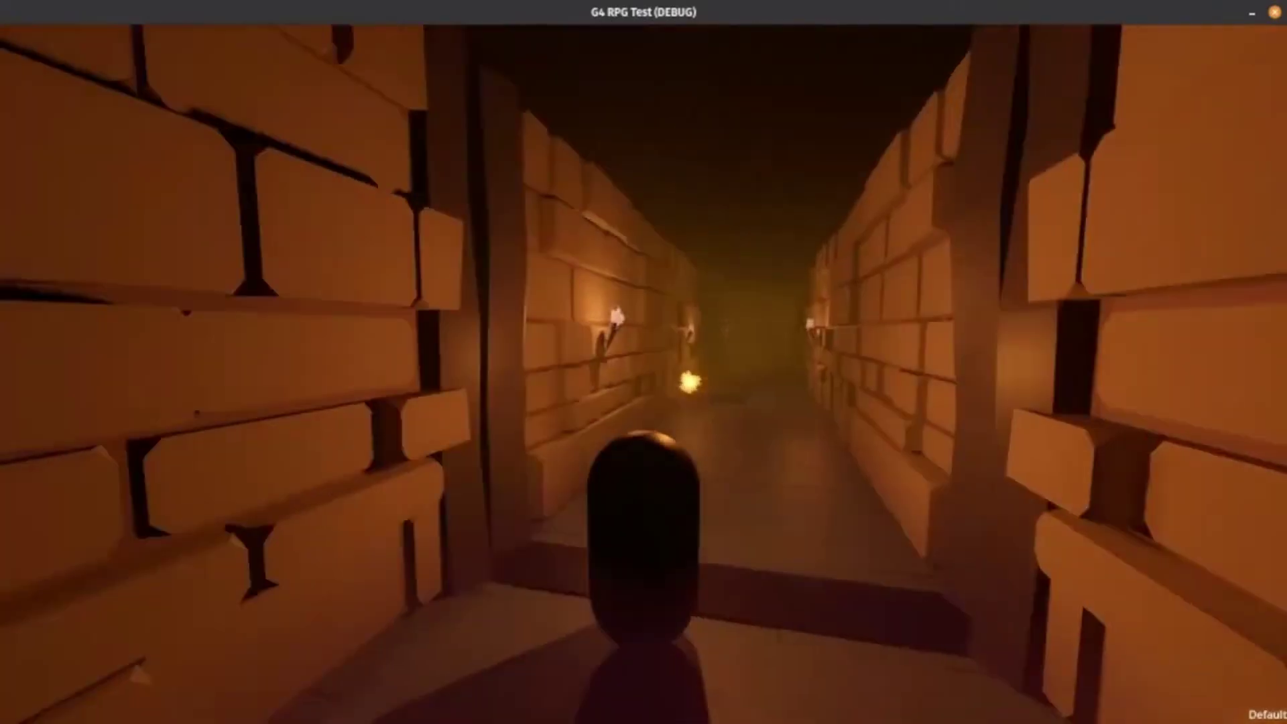
Follow the corridor to the glowing archway and enter the large furnished room
key("w")
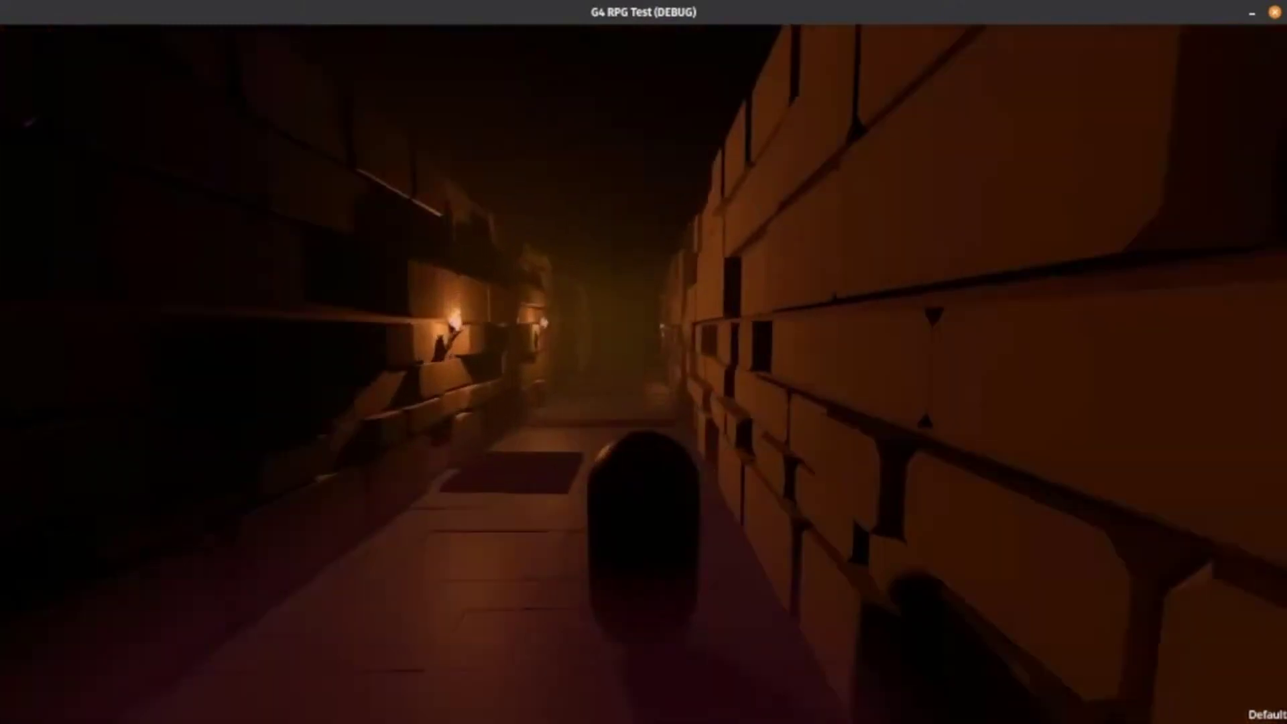
key("w")
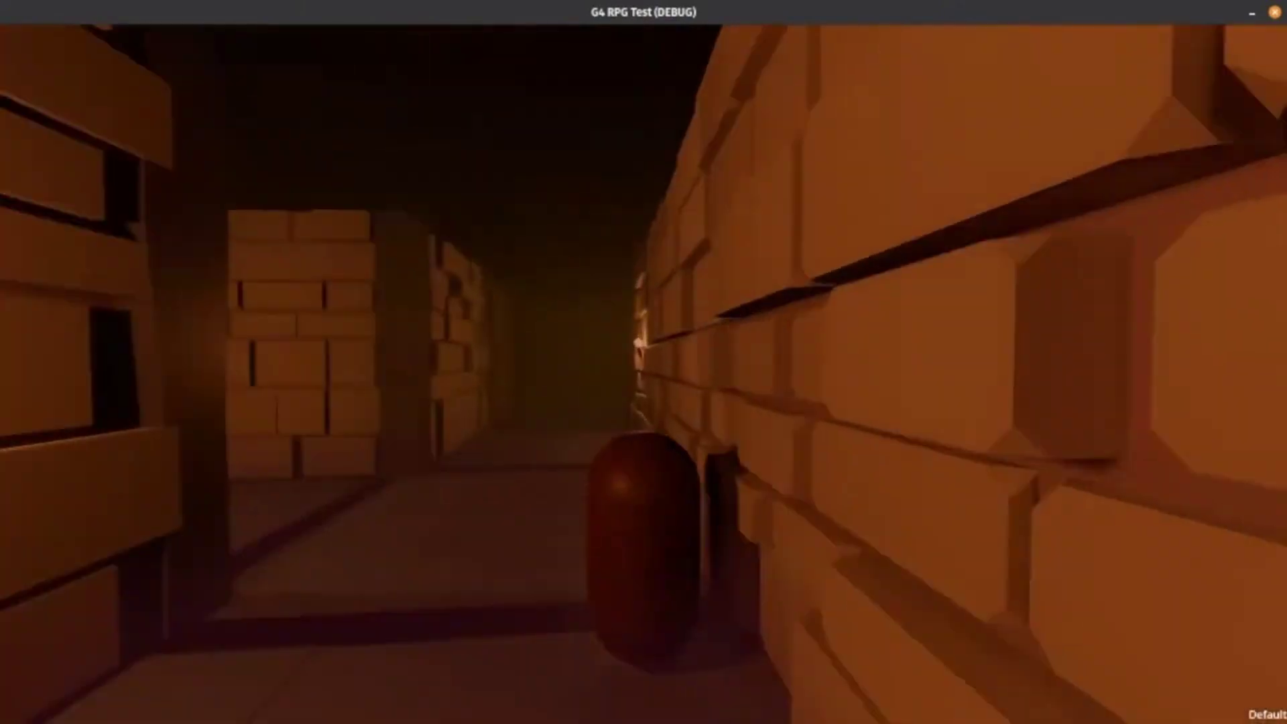
key("a")
key("w")
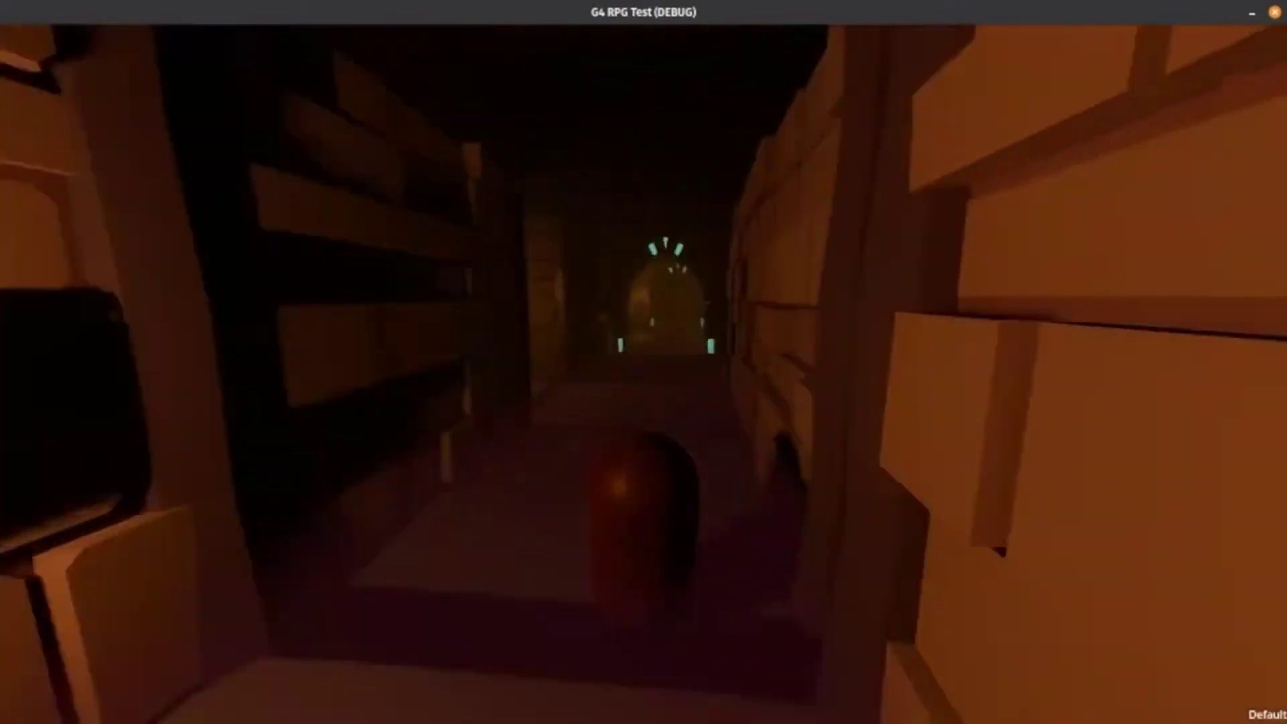
key("w")
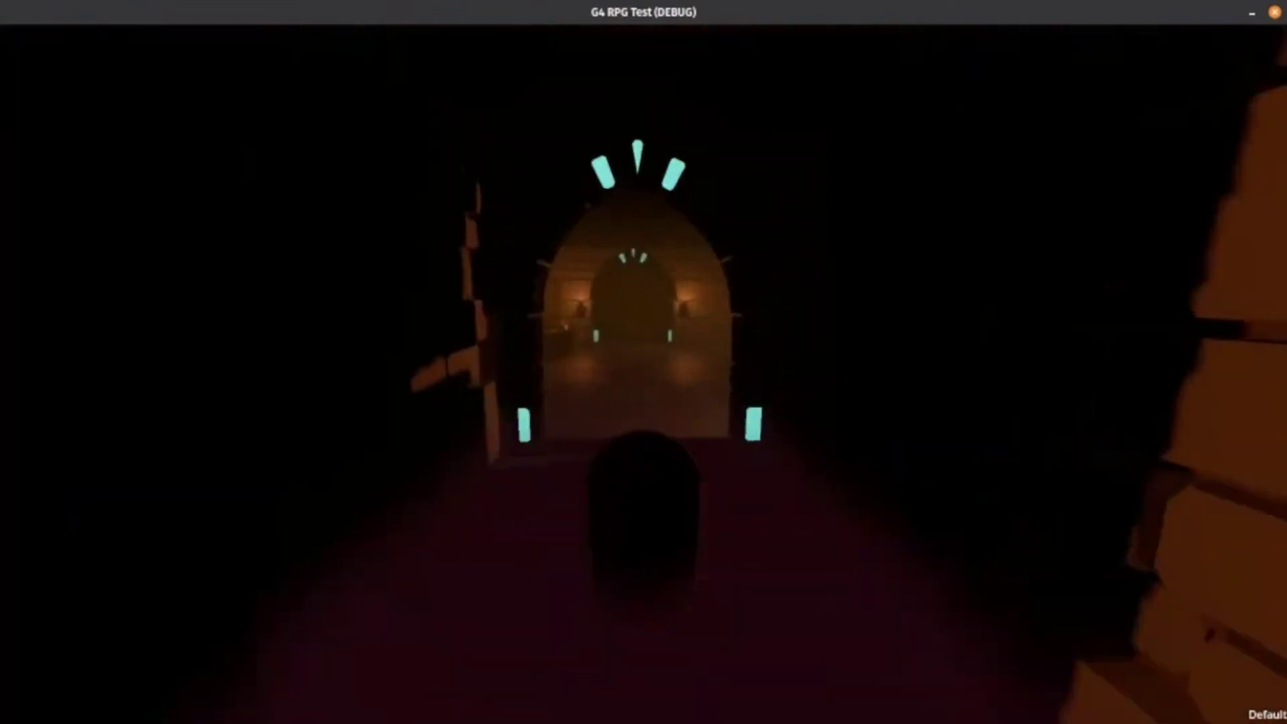
key("w")
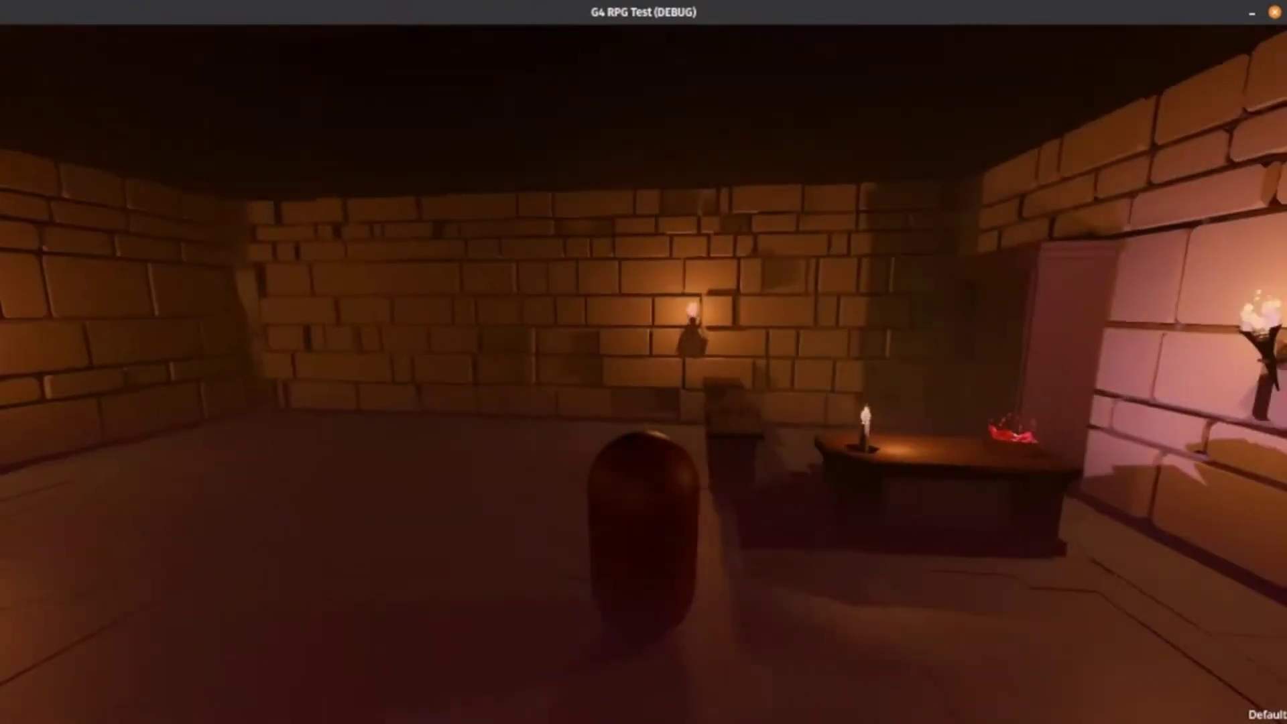
Switch the game to the Frozen environment and look around the furnished room
key("a")
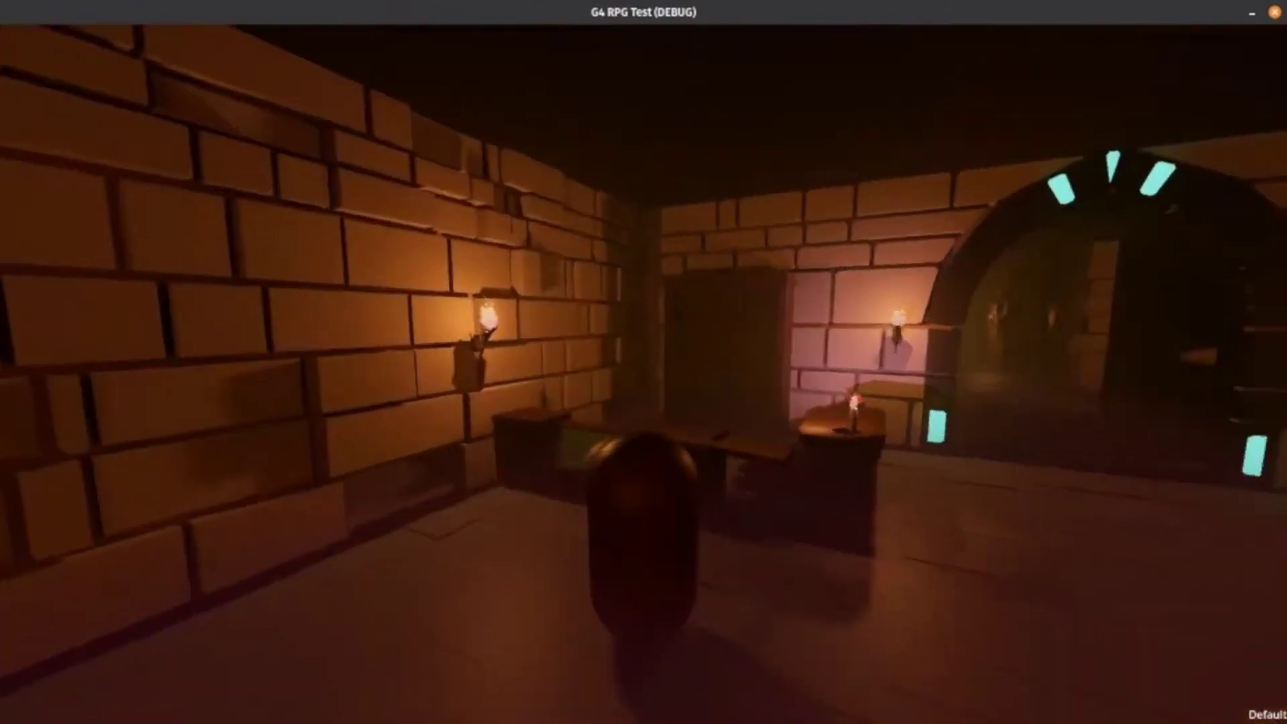
key("a")
key("Tab")
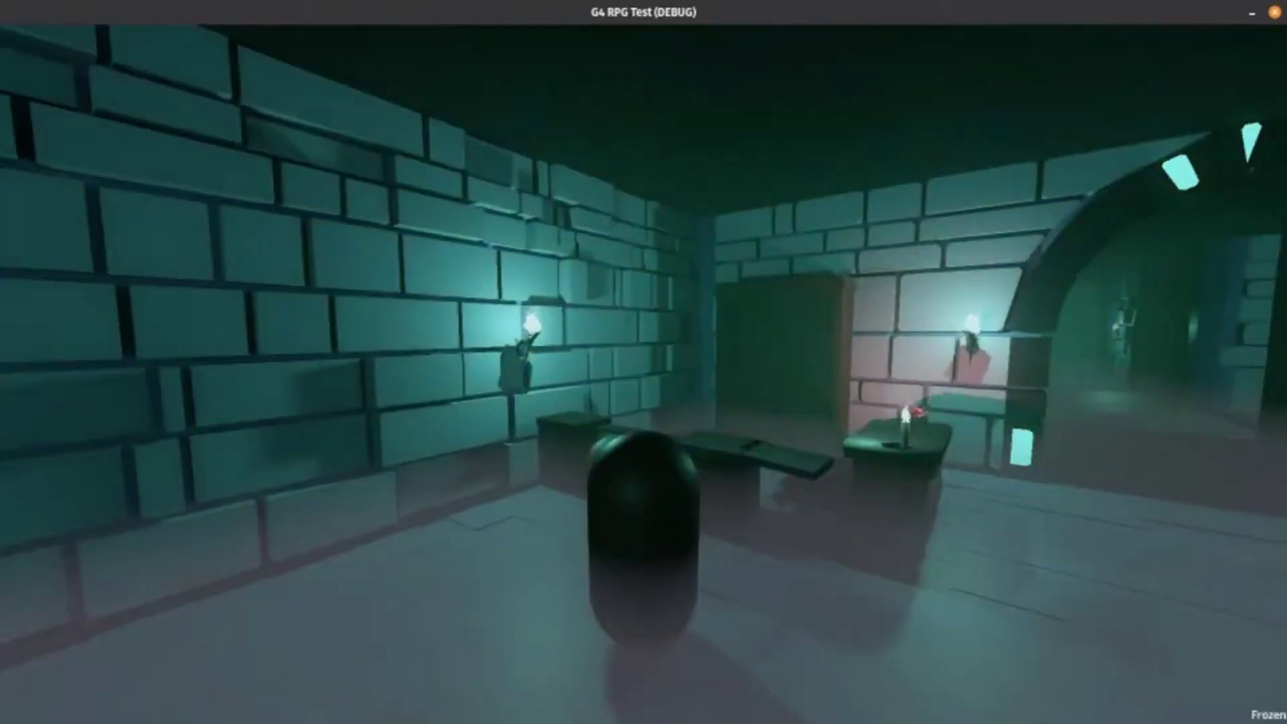
key("w")
key("a")
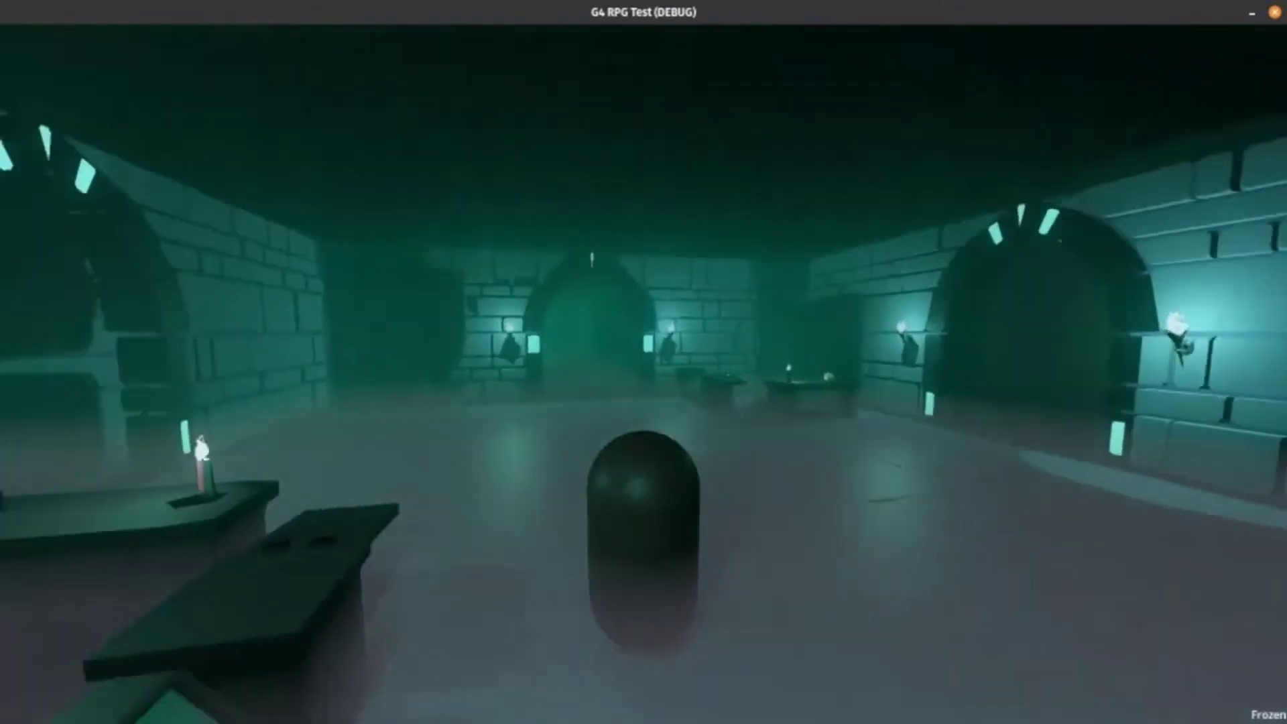
Cycle the game through the Toxic and Desert environments, looking around the room in each
key("Tab")
key("a")
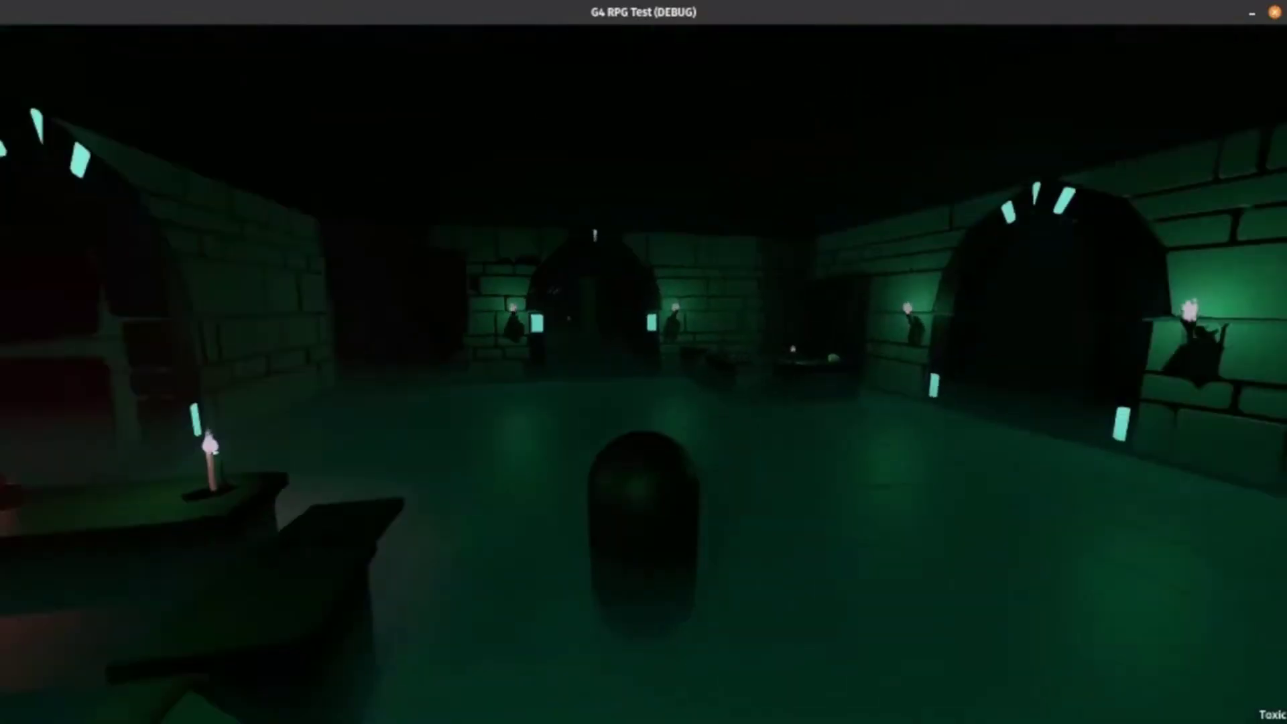
key("a")
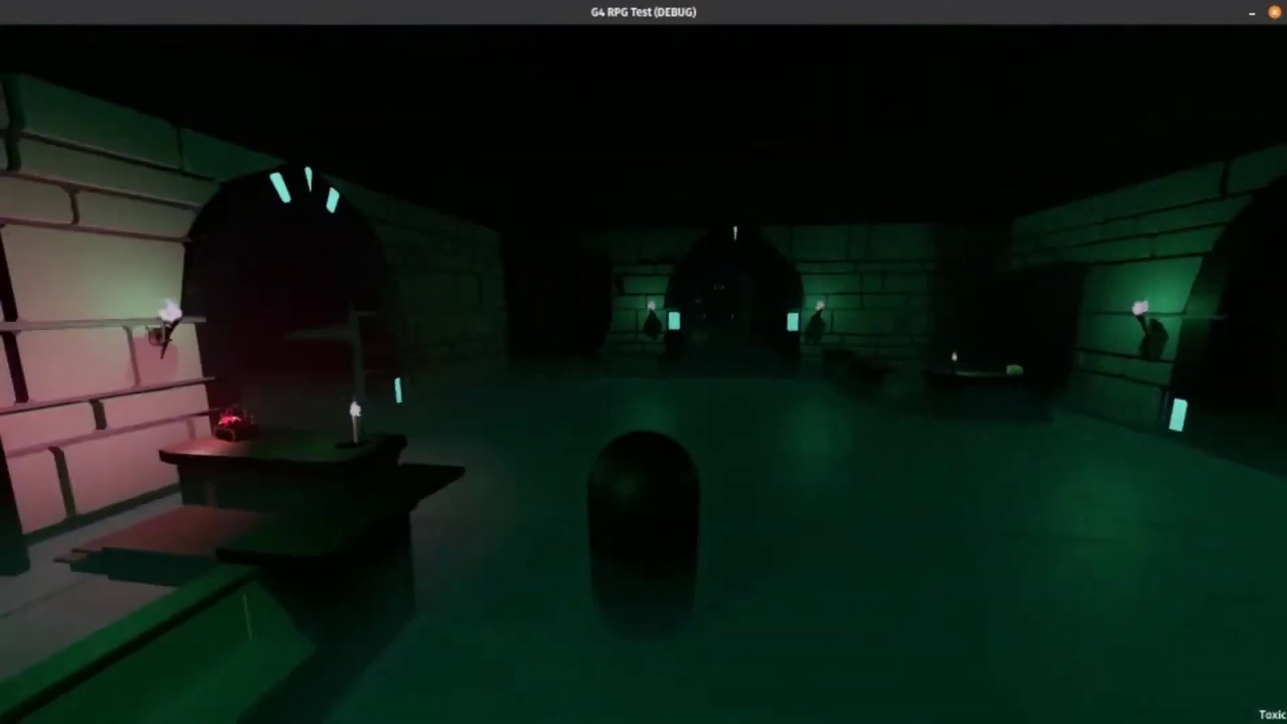
key("Tab")
key("a")
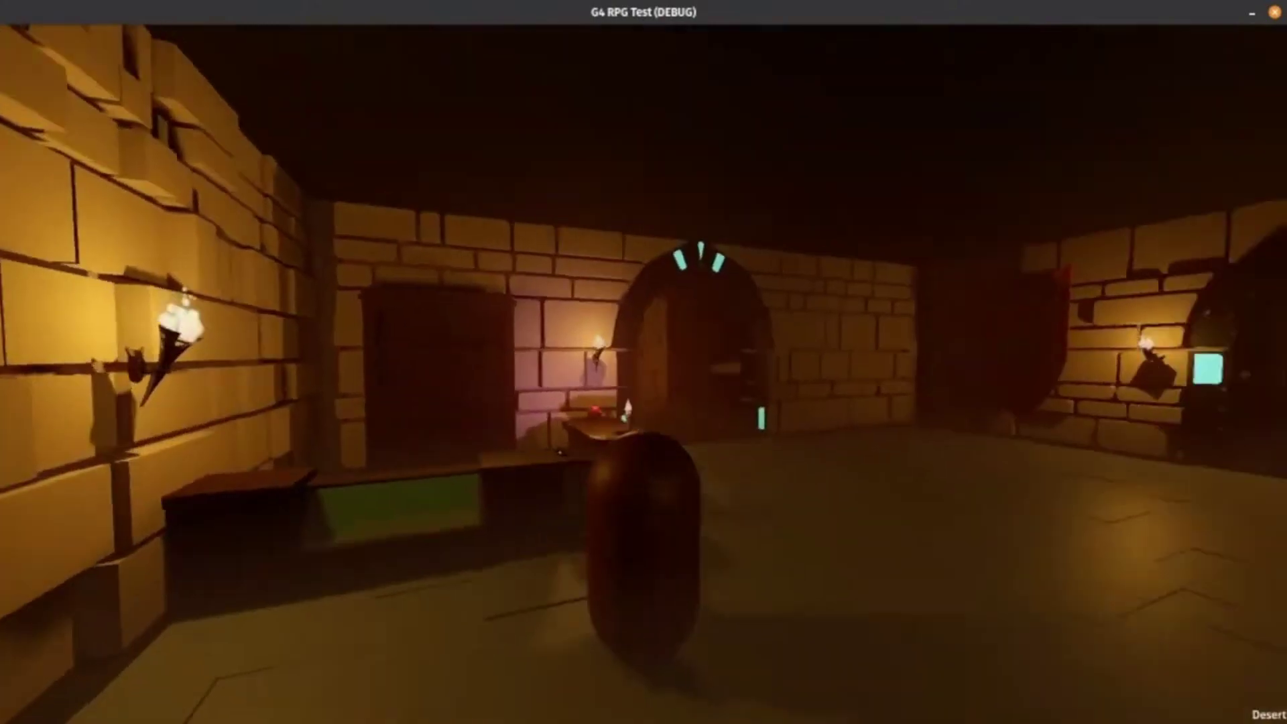
key("a")
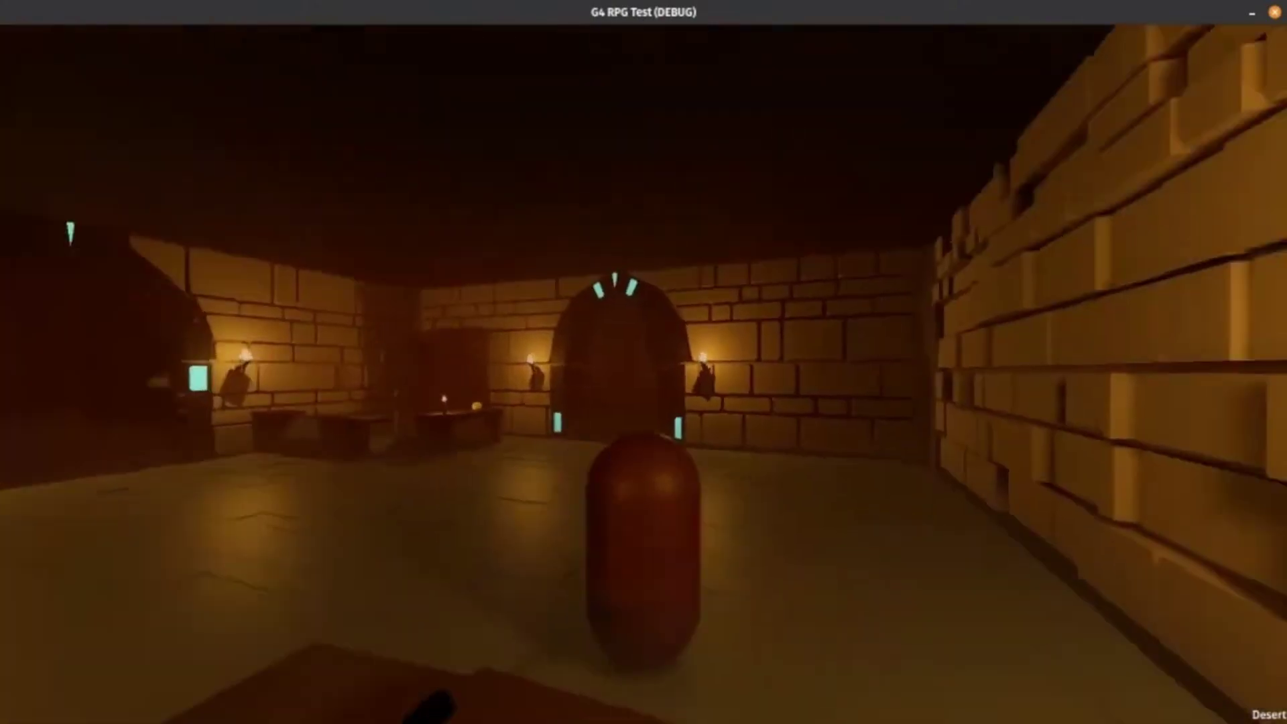
Cycle the game through the Volcano and Forest environments, viewing the room's fog and torchlight in each
key("Tab")
key("a")
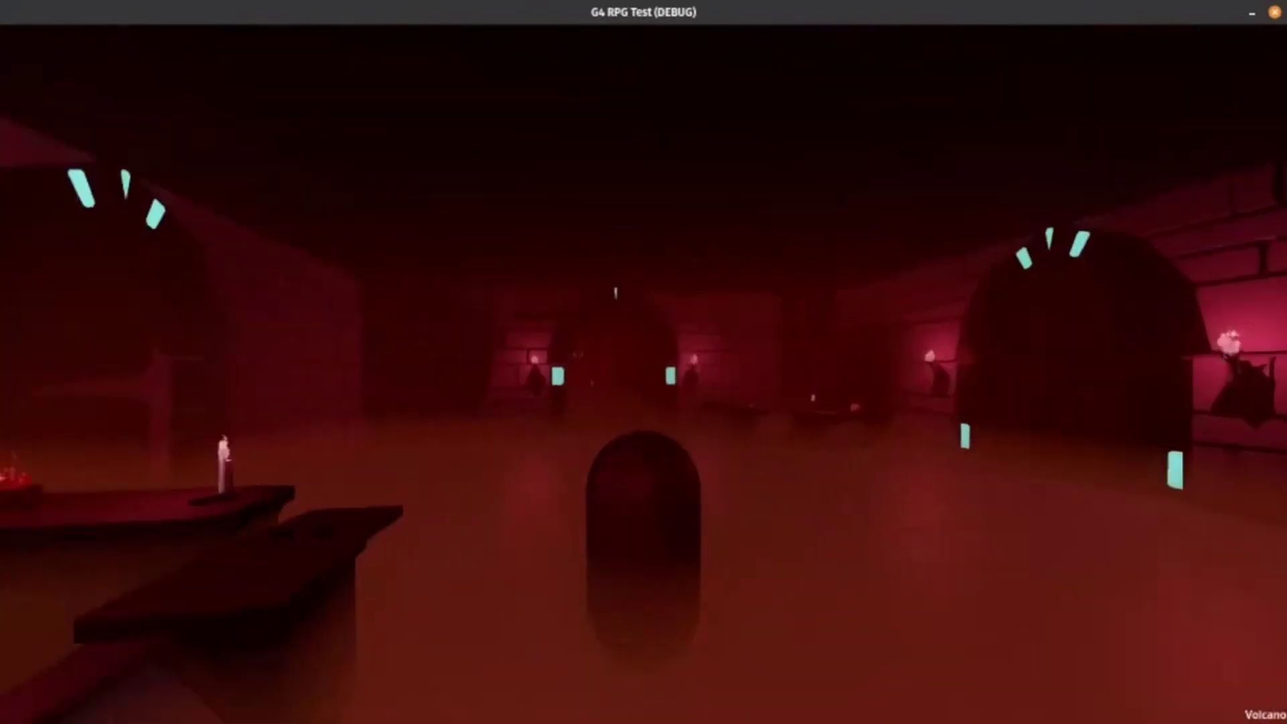
key("a")
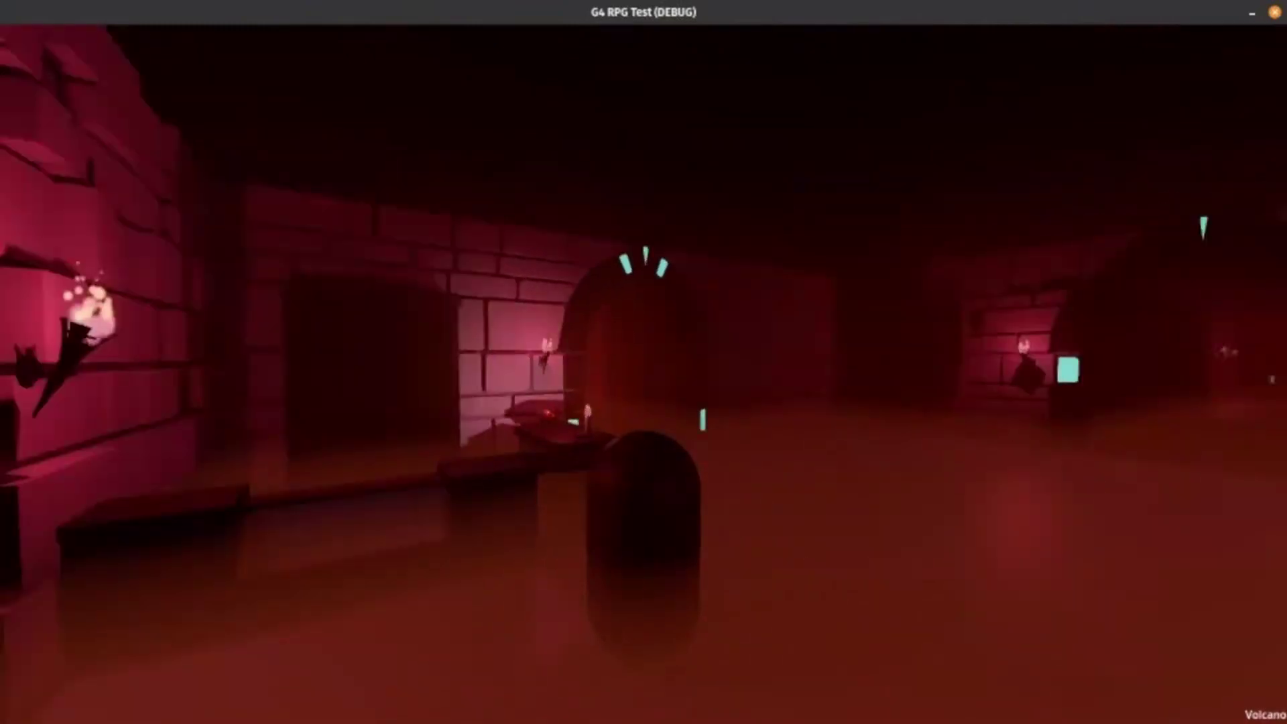
key("Tab")
key("a")
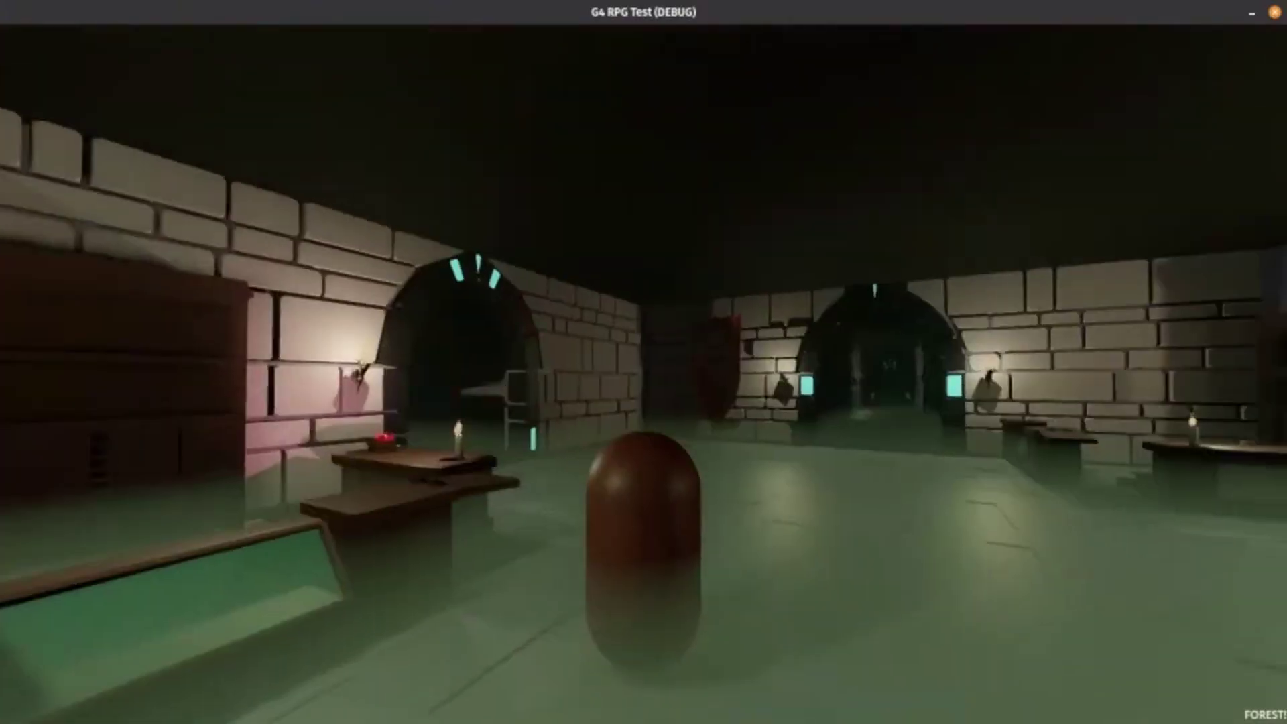
key("a")
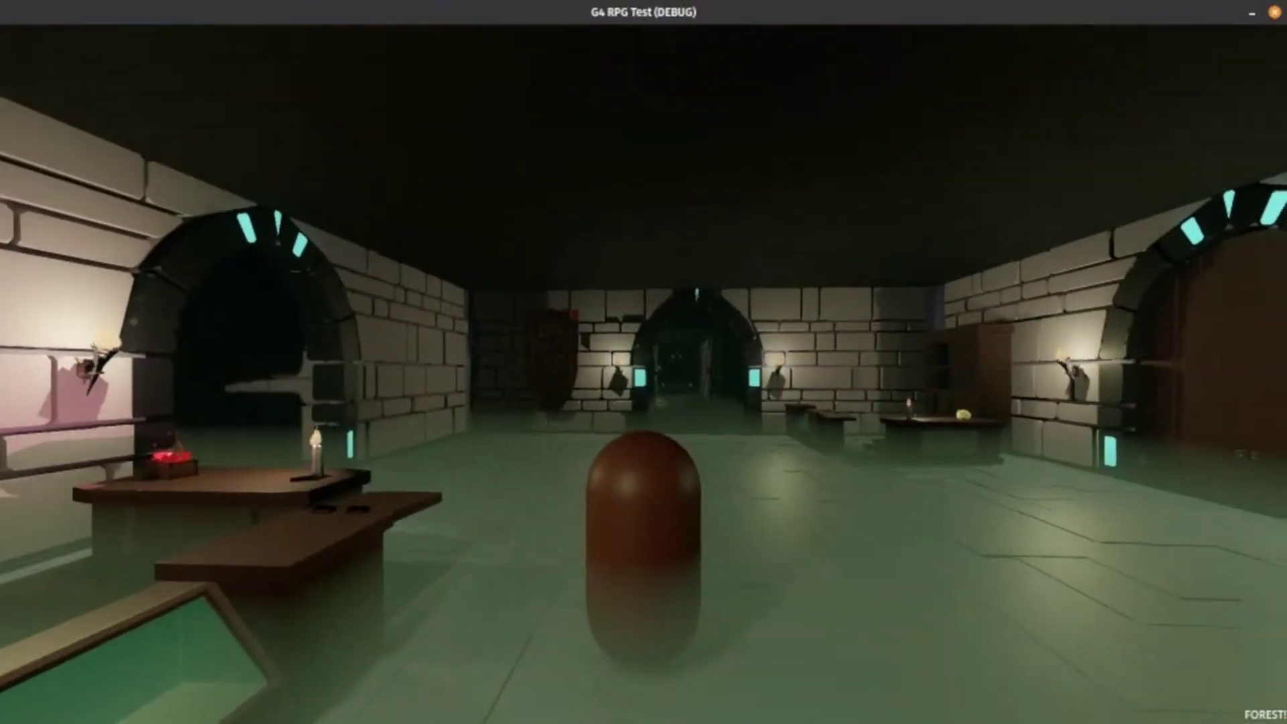
Cycle the game through the Frozen, Default and Volcano environments and back to Default, comparing the furnished room's fog and torchlight
key("Tab")
key("Tab")
key("Tab")
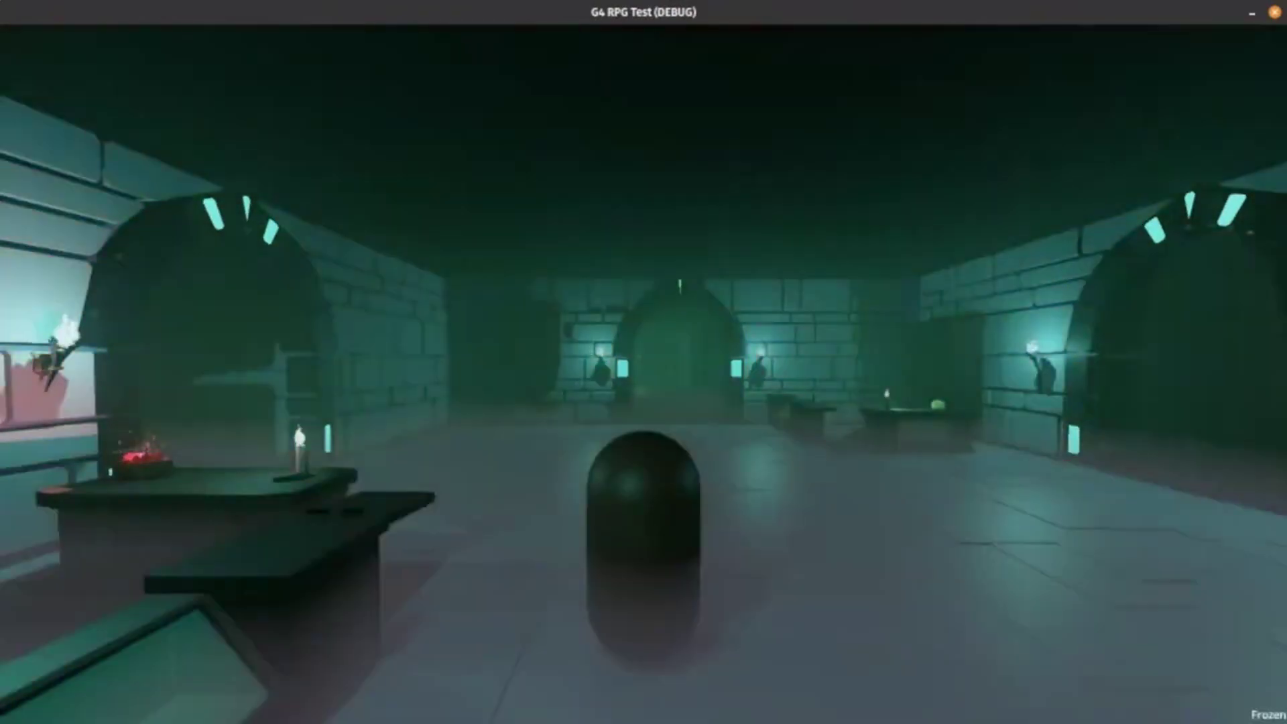
key("Tab")
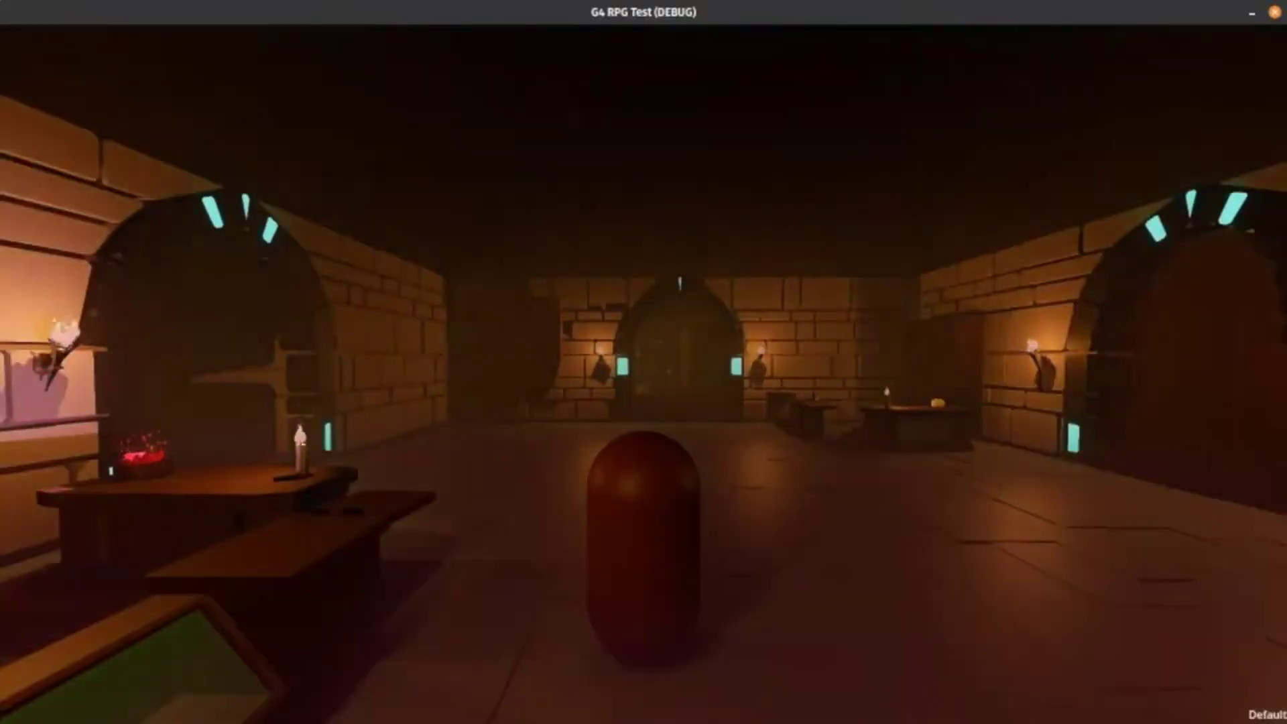
key("Tab")
key("Tab")
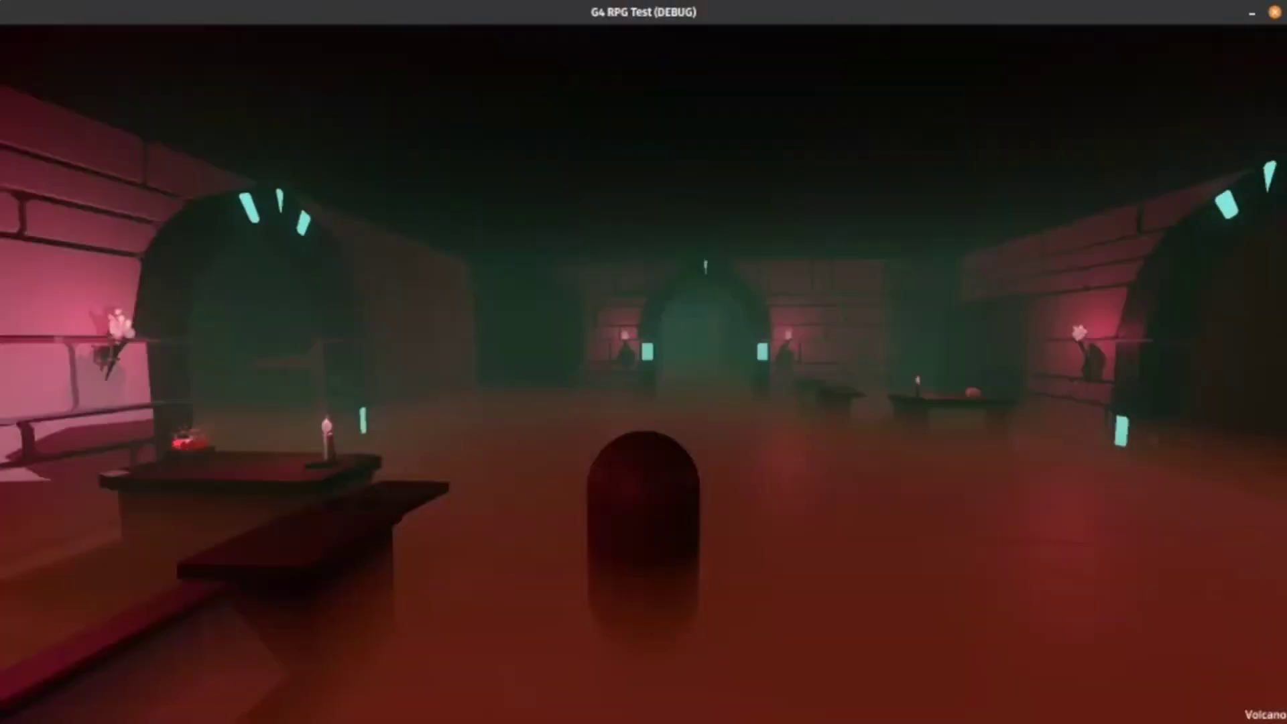
key("Tab")
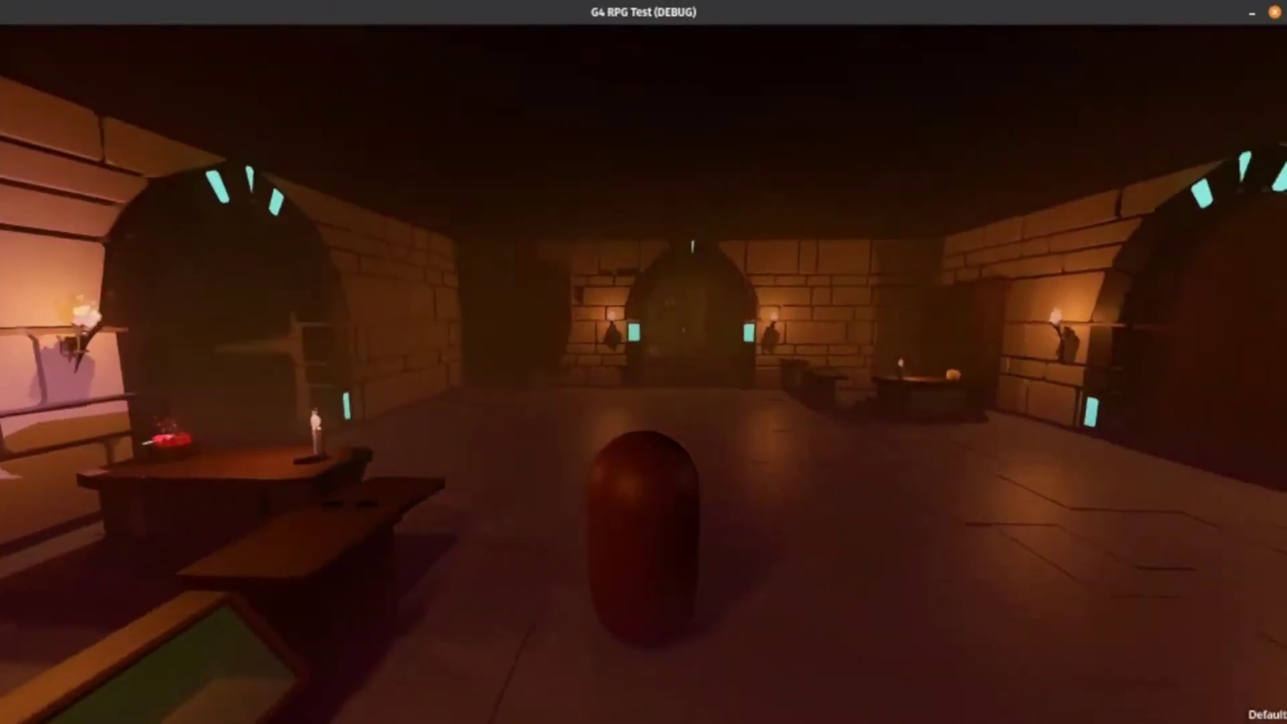
Walk through the far archway and along the torchlit corridors into the library room with the bookshelves
key("w")
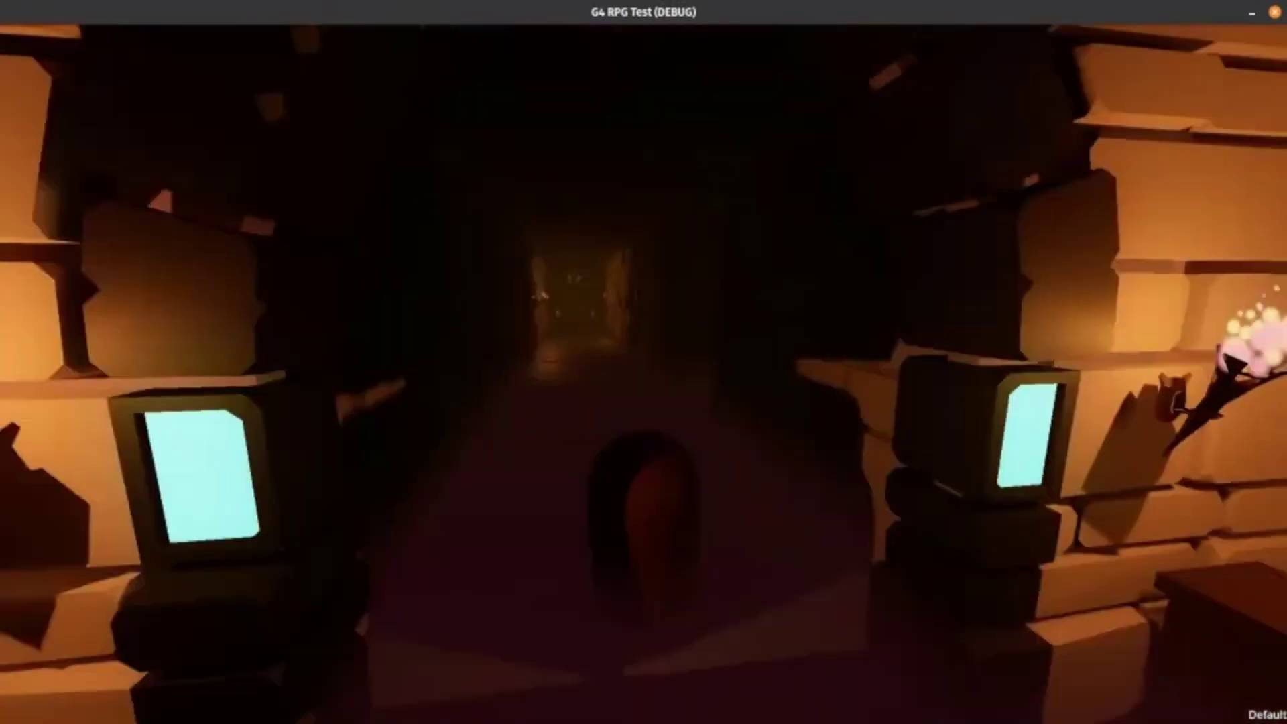
key("w")
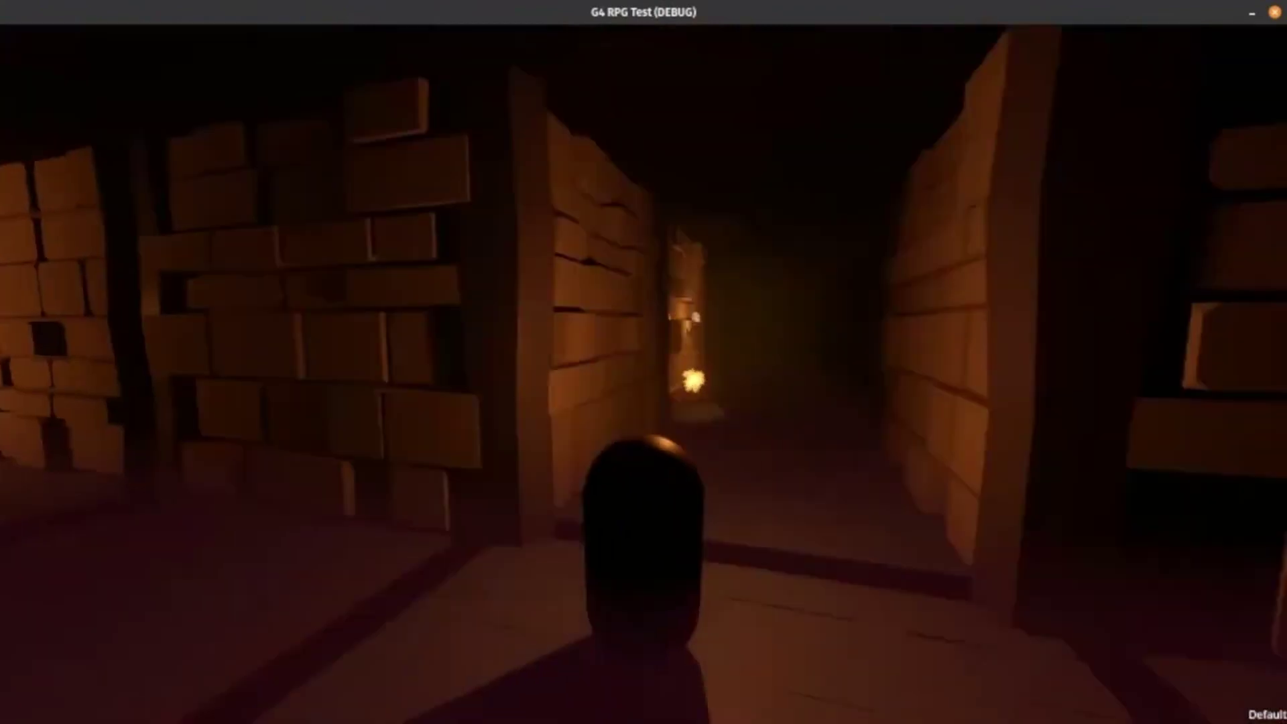
key("w")
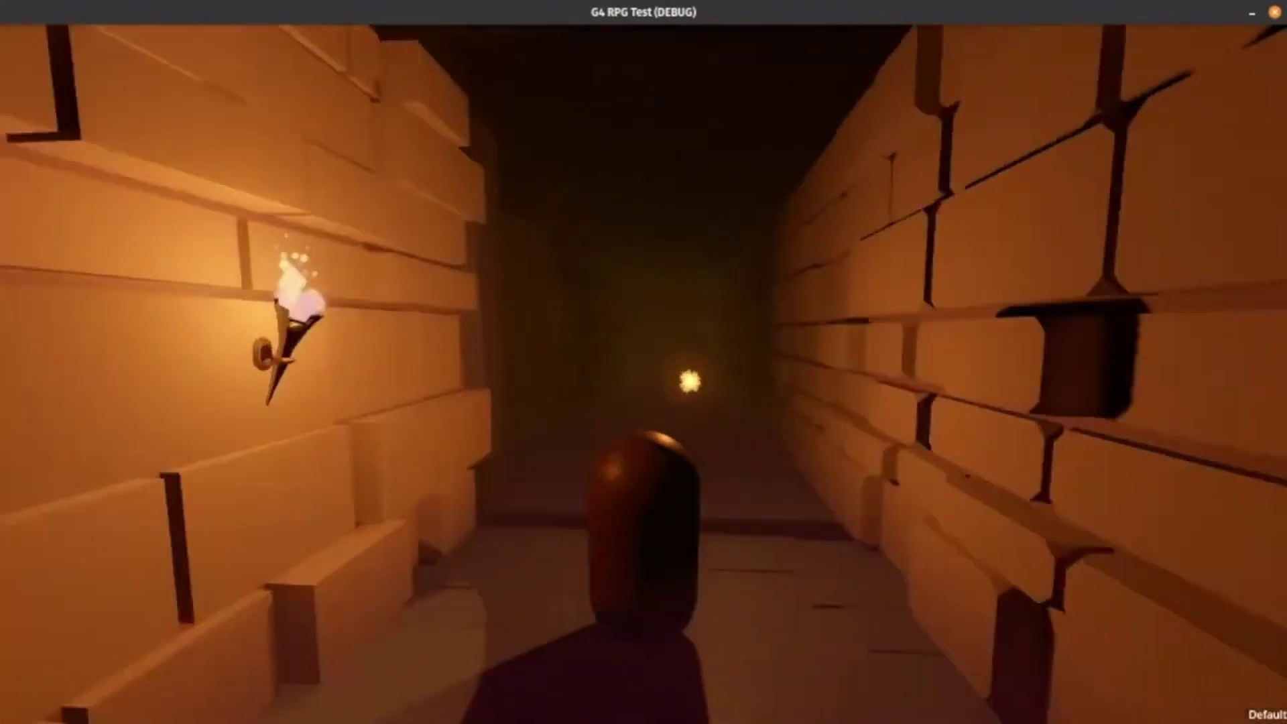
key("w")
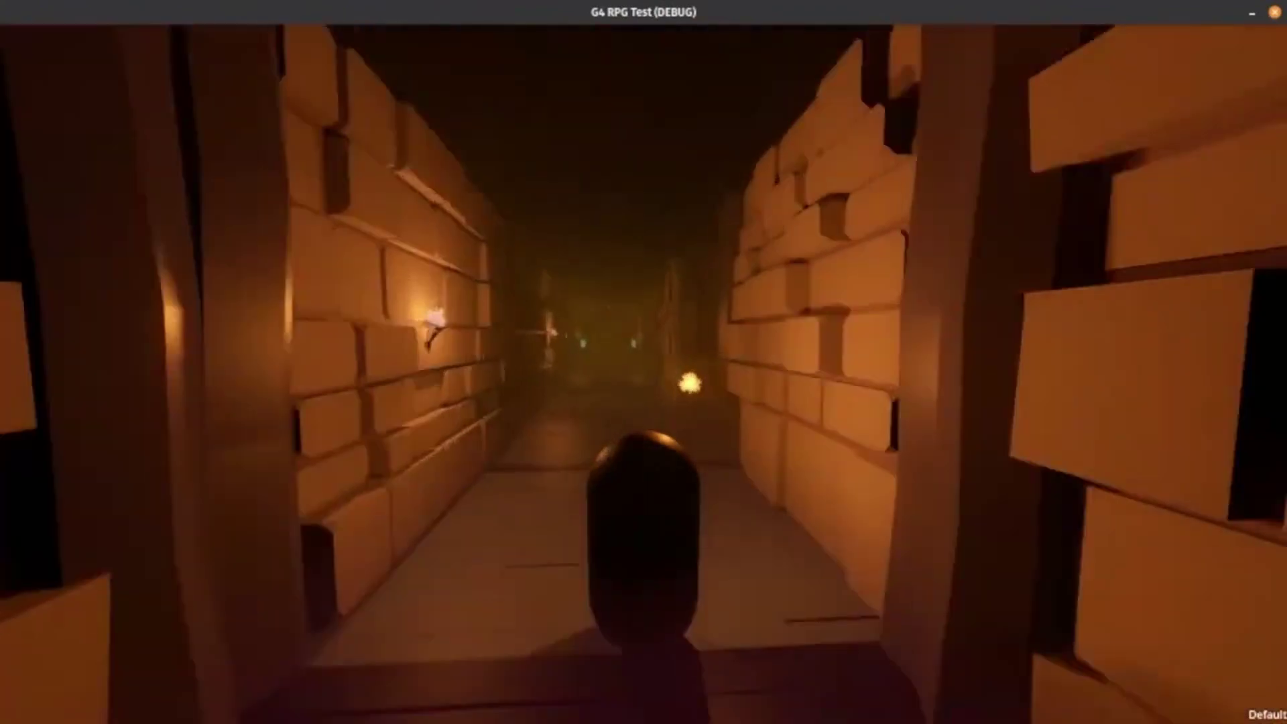
key("w")
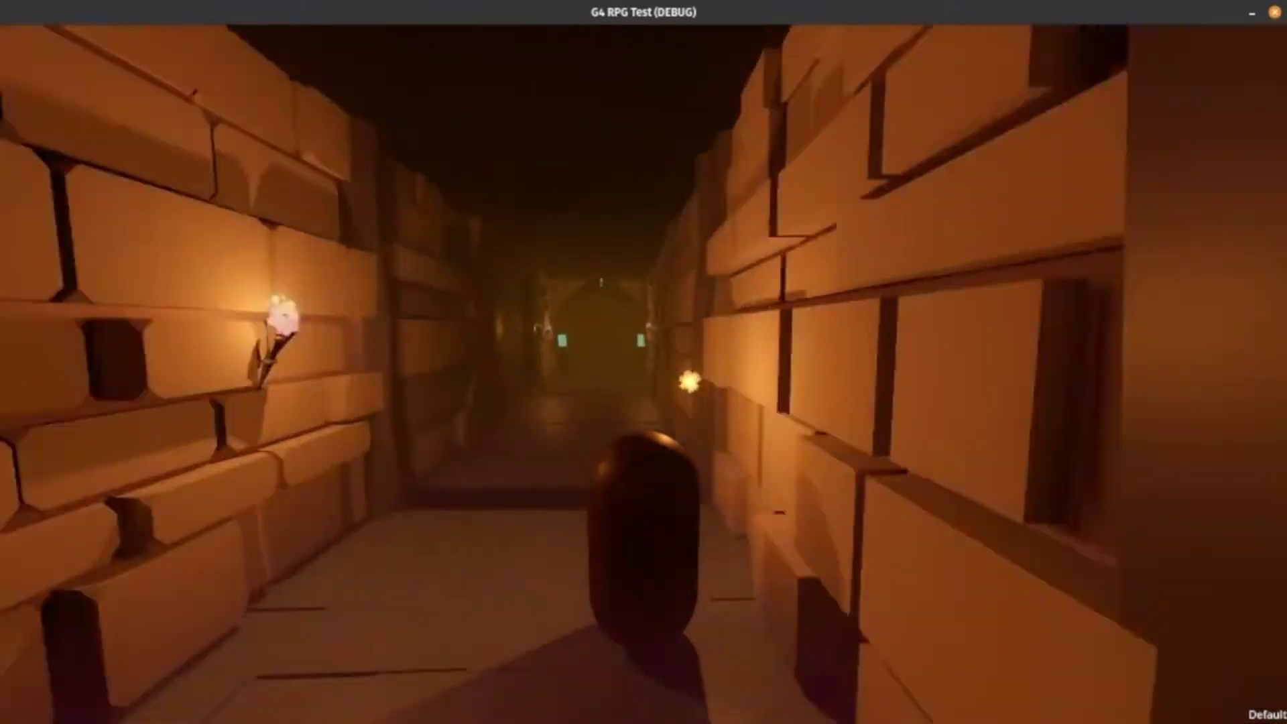
key("w")
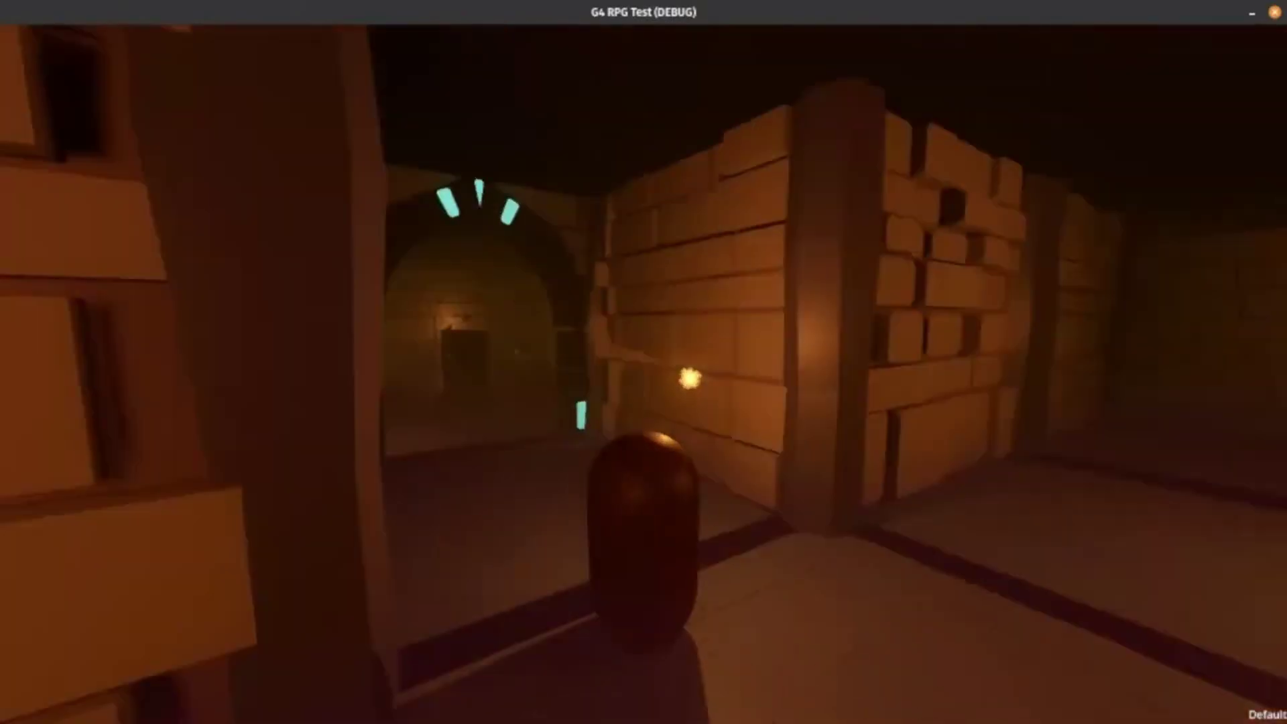
key("w")
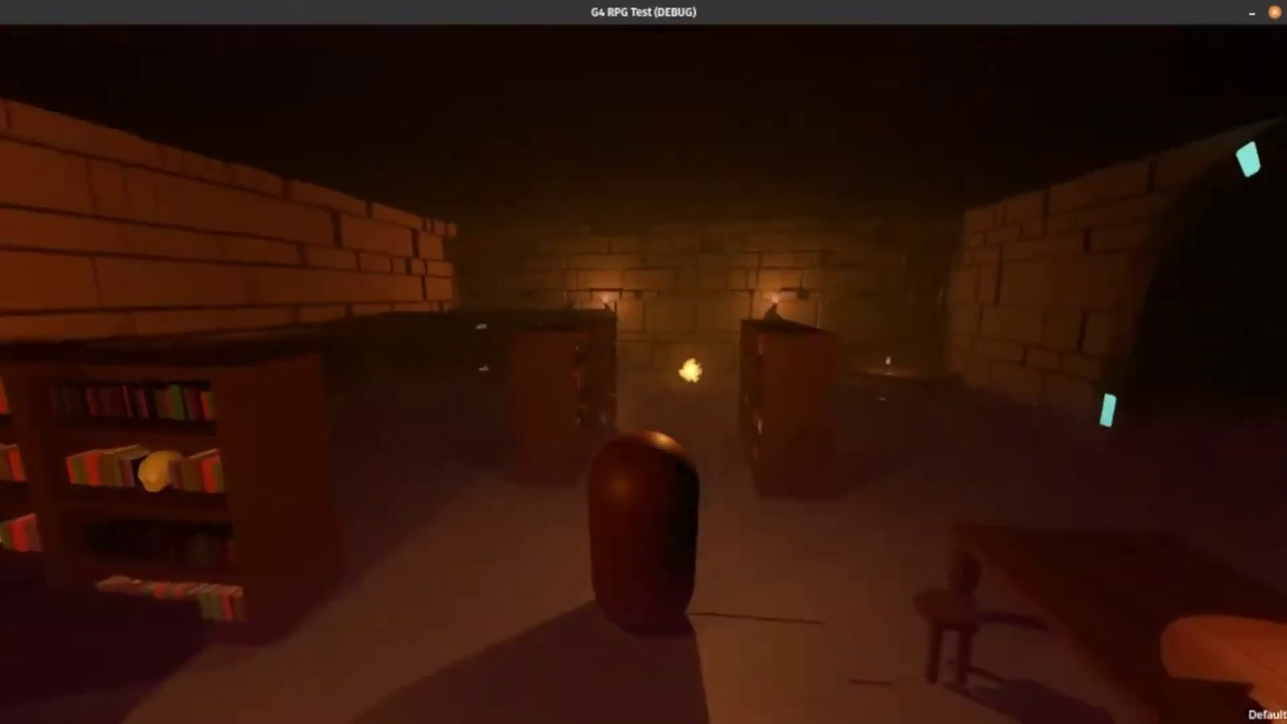
Switch the game to the Frozen environment, put out the carried light and look around the library's tables and archways
key("e")
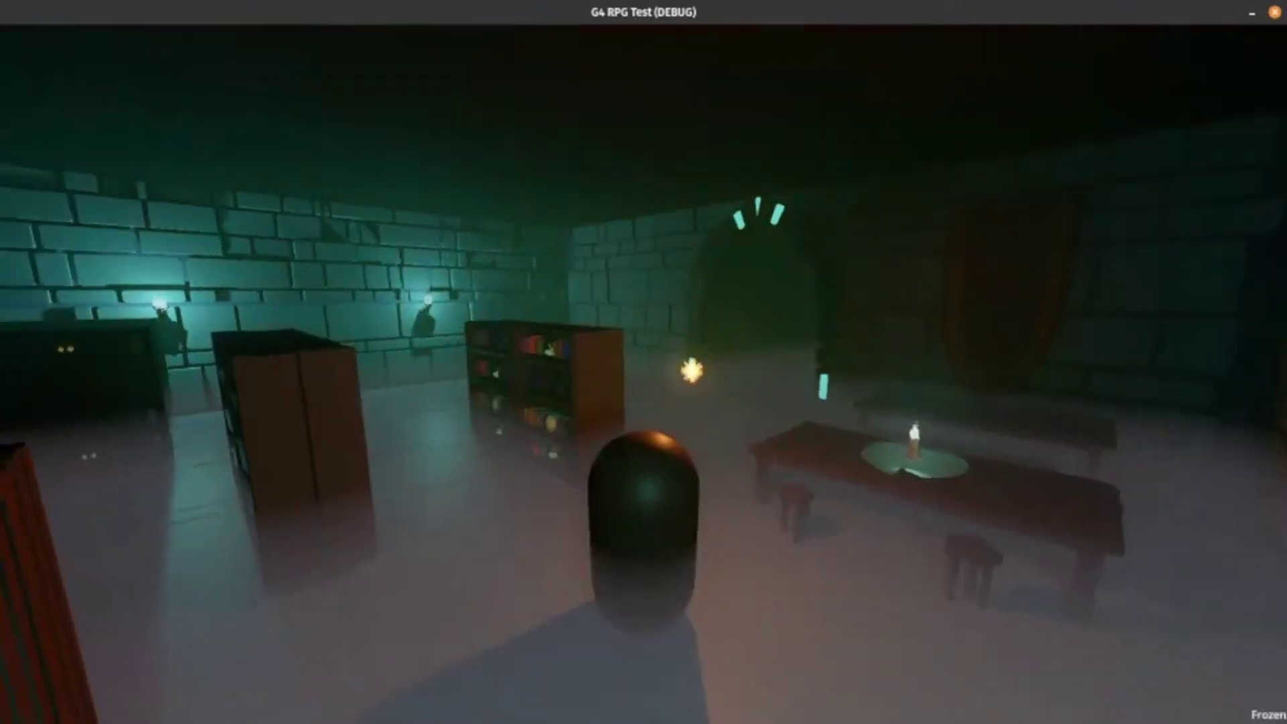
key("w")
key("d")
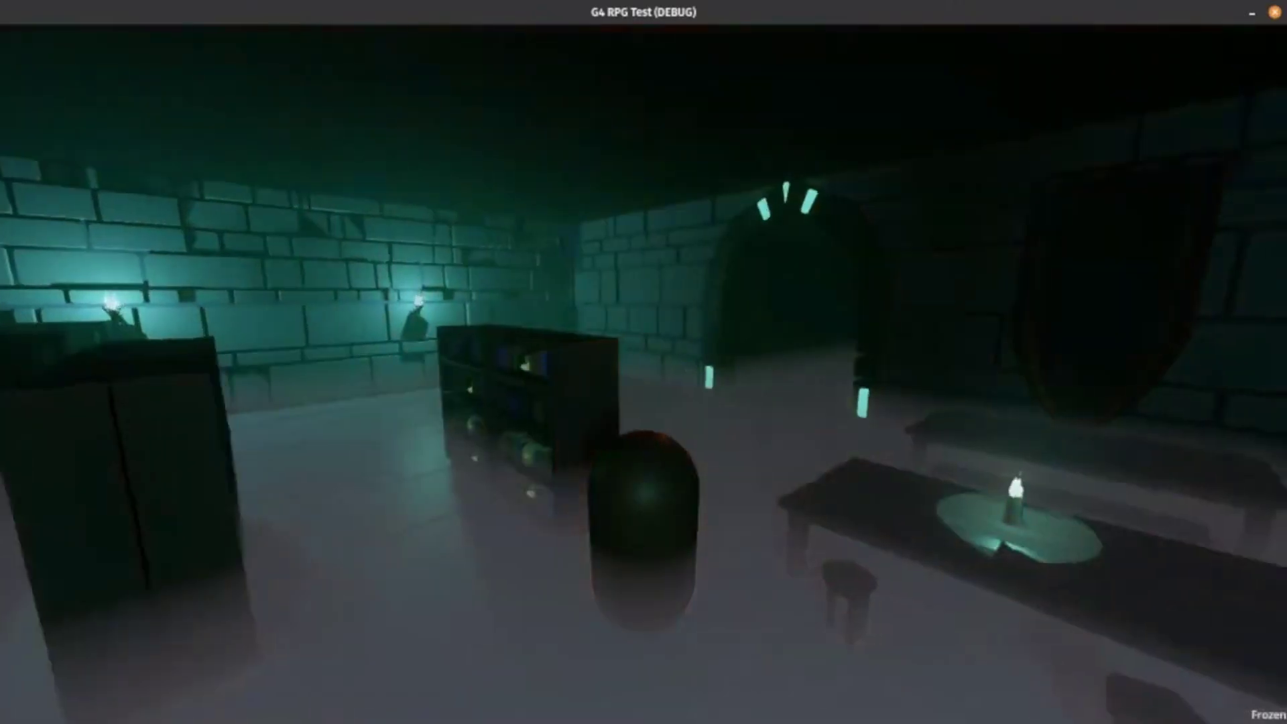
key("w")
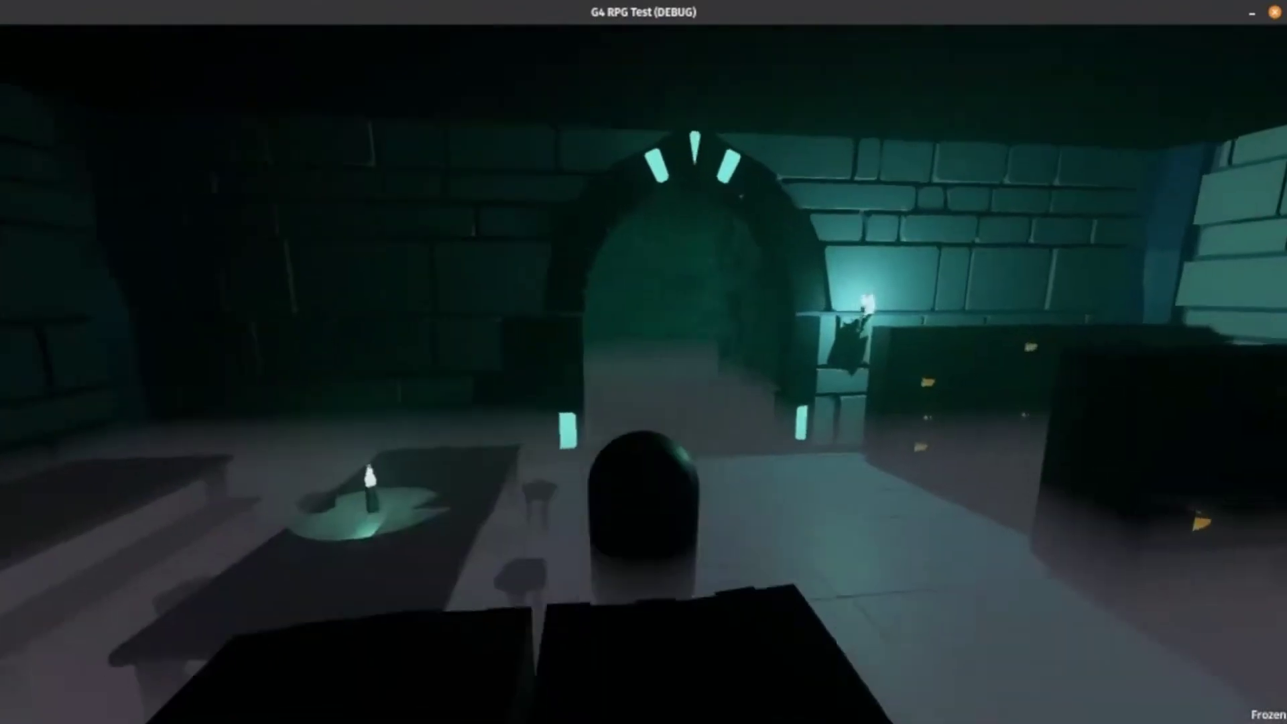
key("d")
key("a")
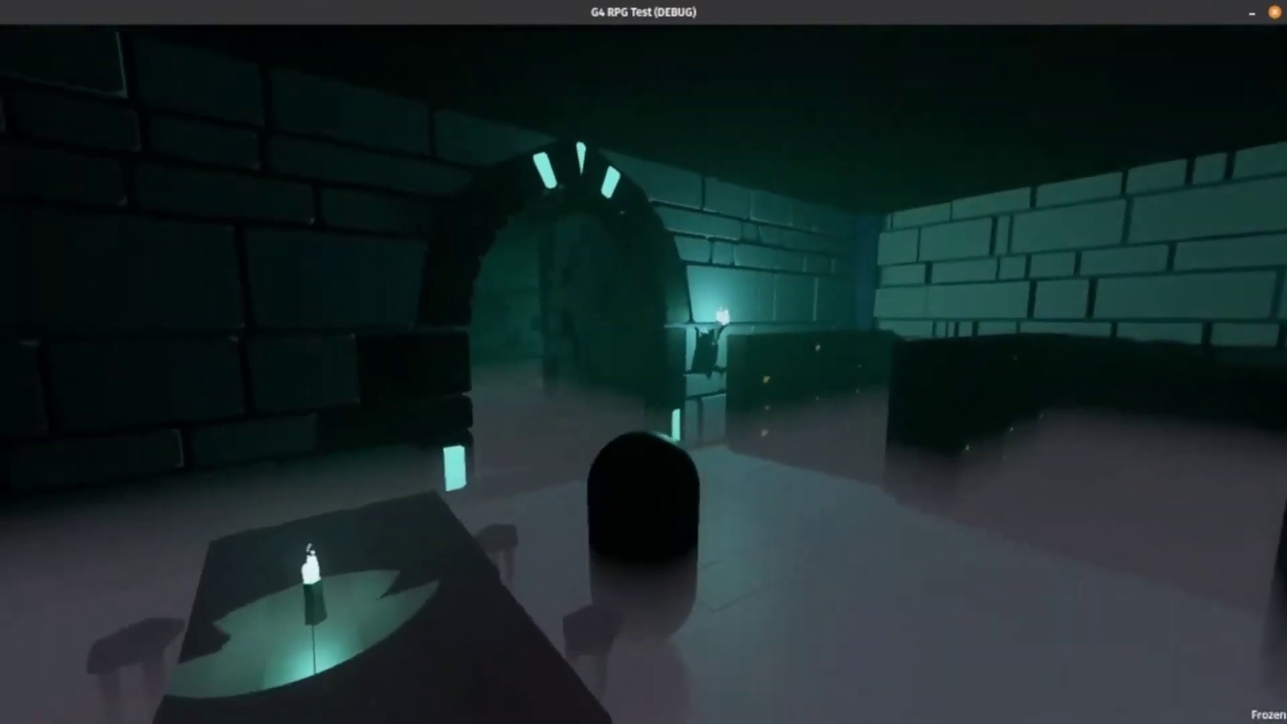
Cycle the game through the Toxic, Desert and Forest environments, viewing the library's bookshelves and floor fog
key("Tab")
key("d")
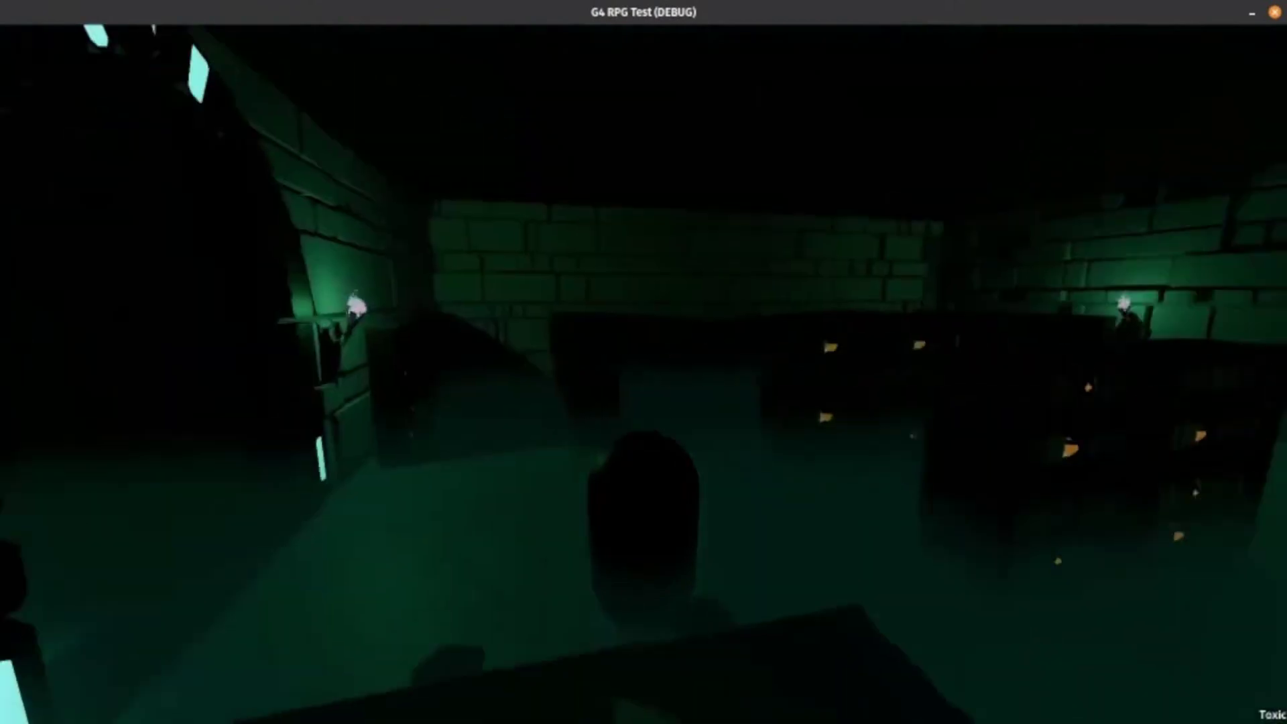
key("e")
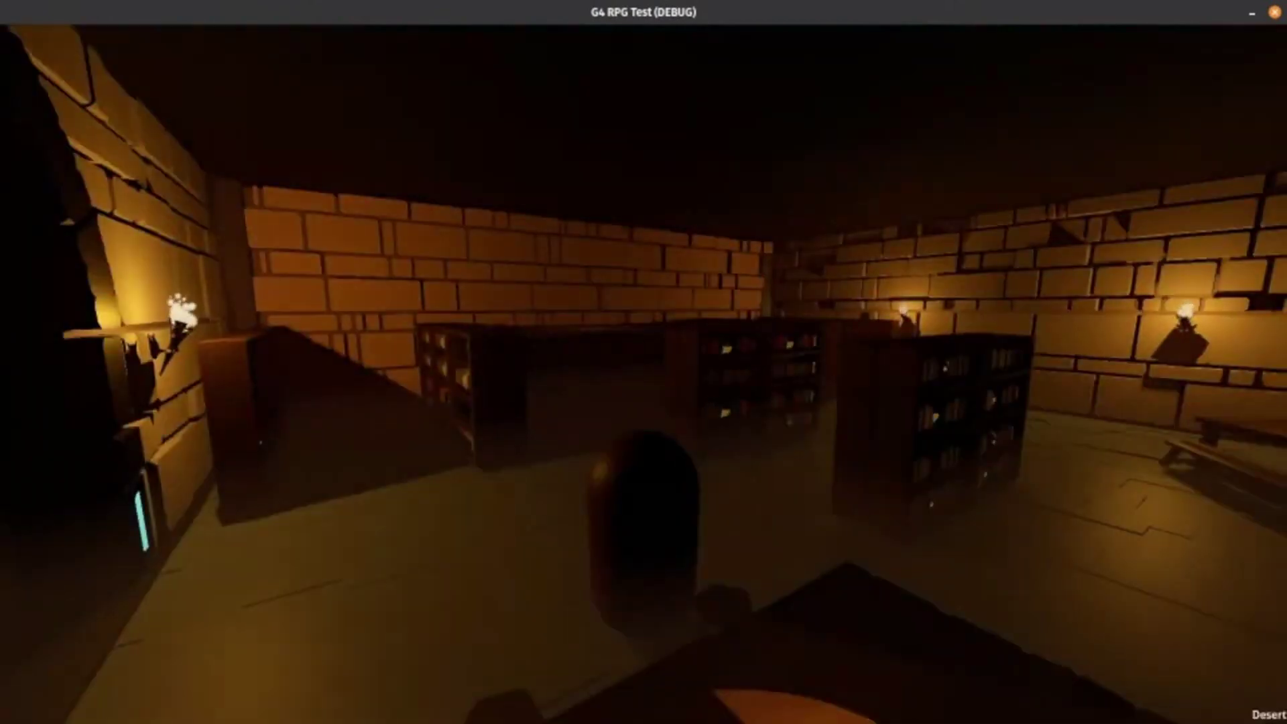
key("e")
key("e")
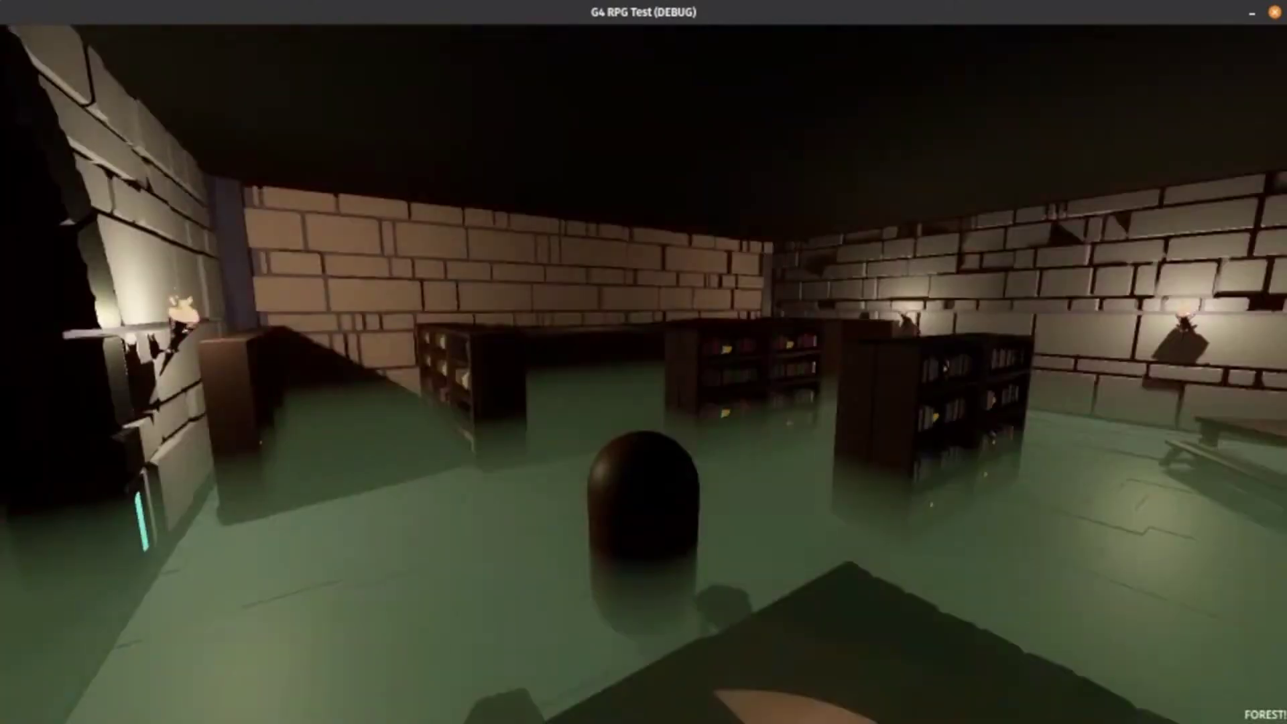
Move around beside the library table, then cycle the game through the Default and Frozen environments
key("d")
key("a")
key("a")
key("e")
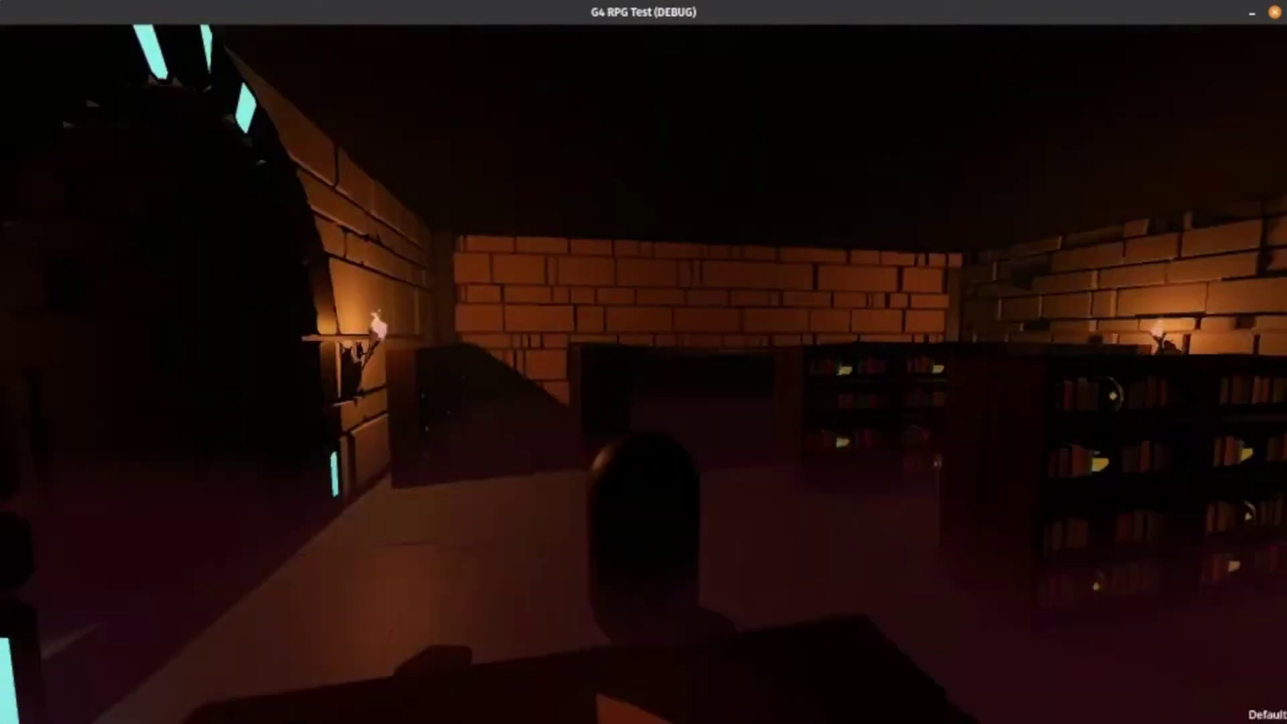
key("e")
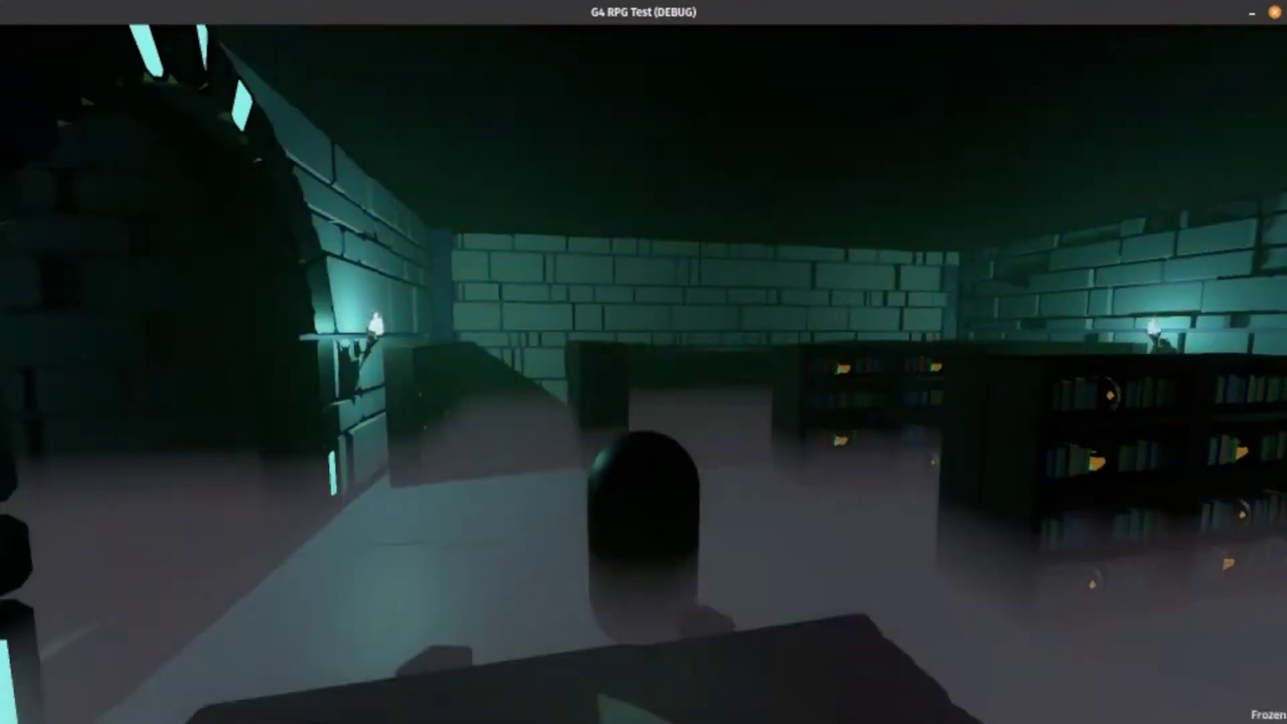
Knock over the candle on the library table and view its light from several sides in the Frozen environment
key("a")
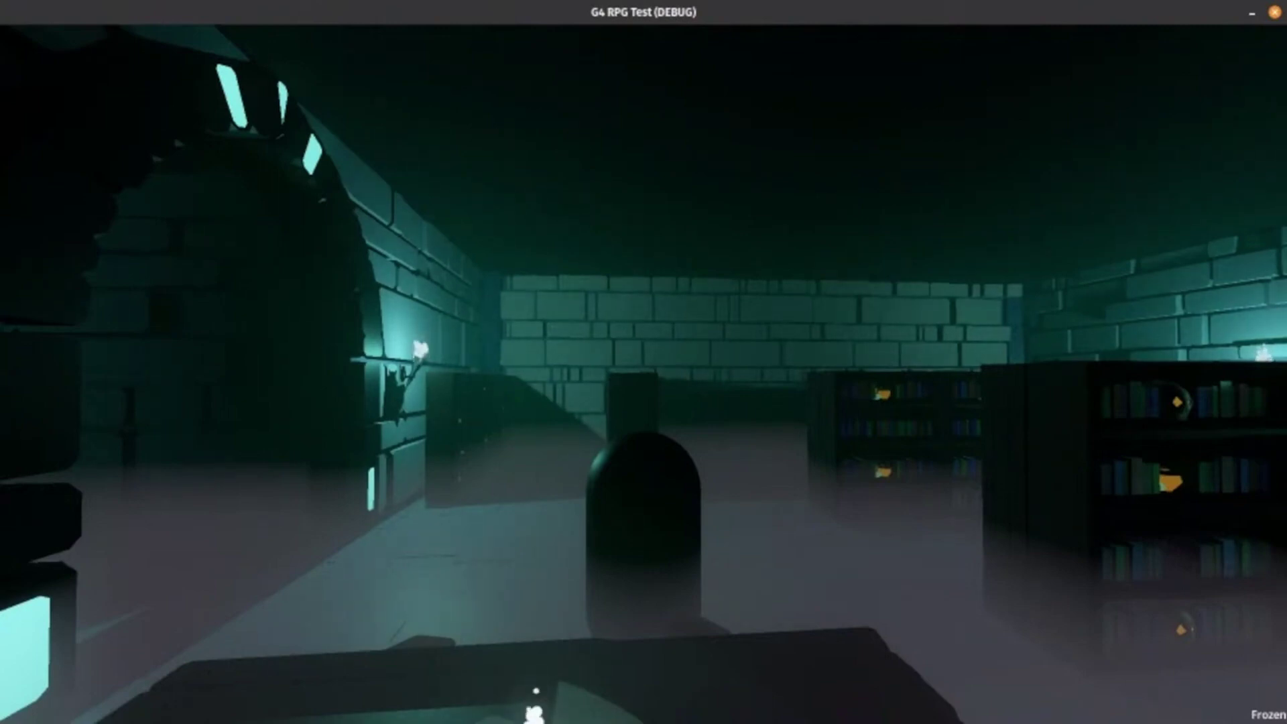
key("Right")
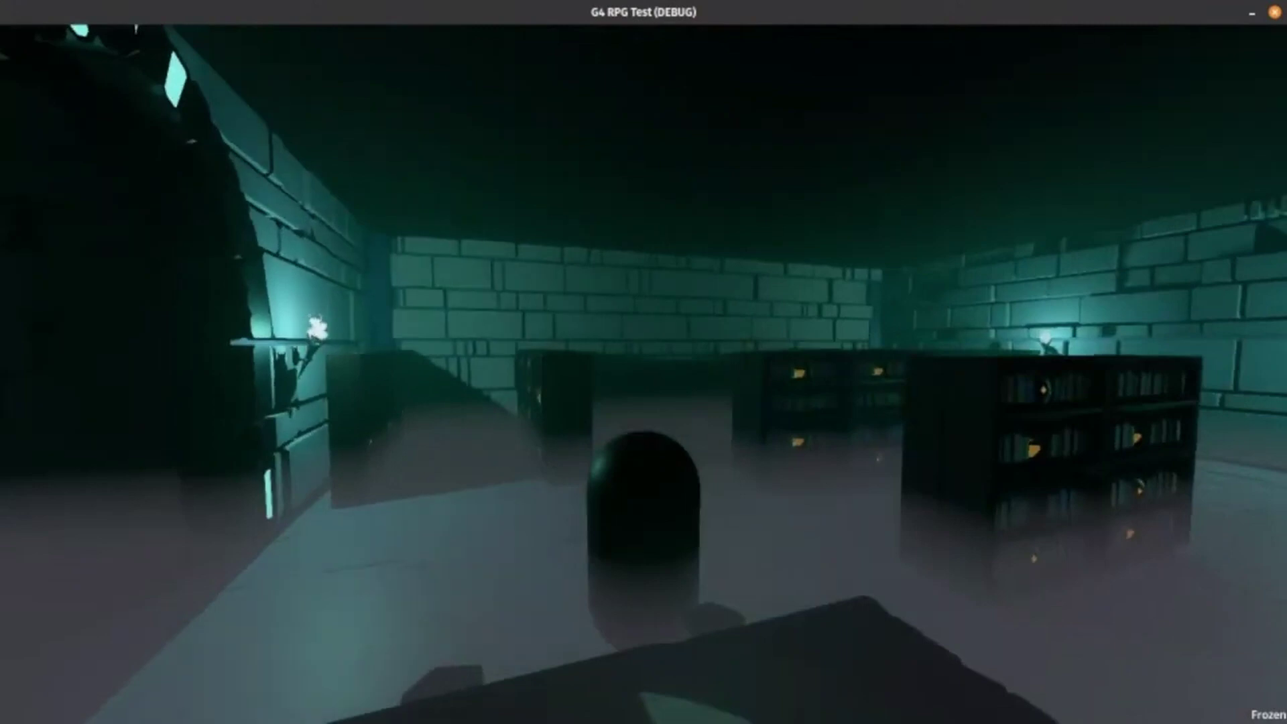
key("Left")
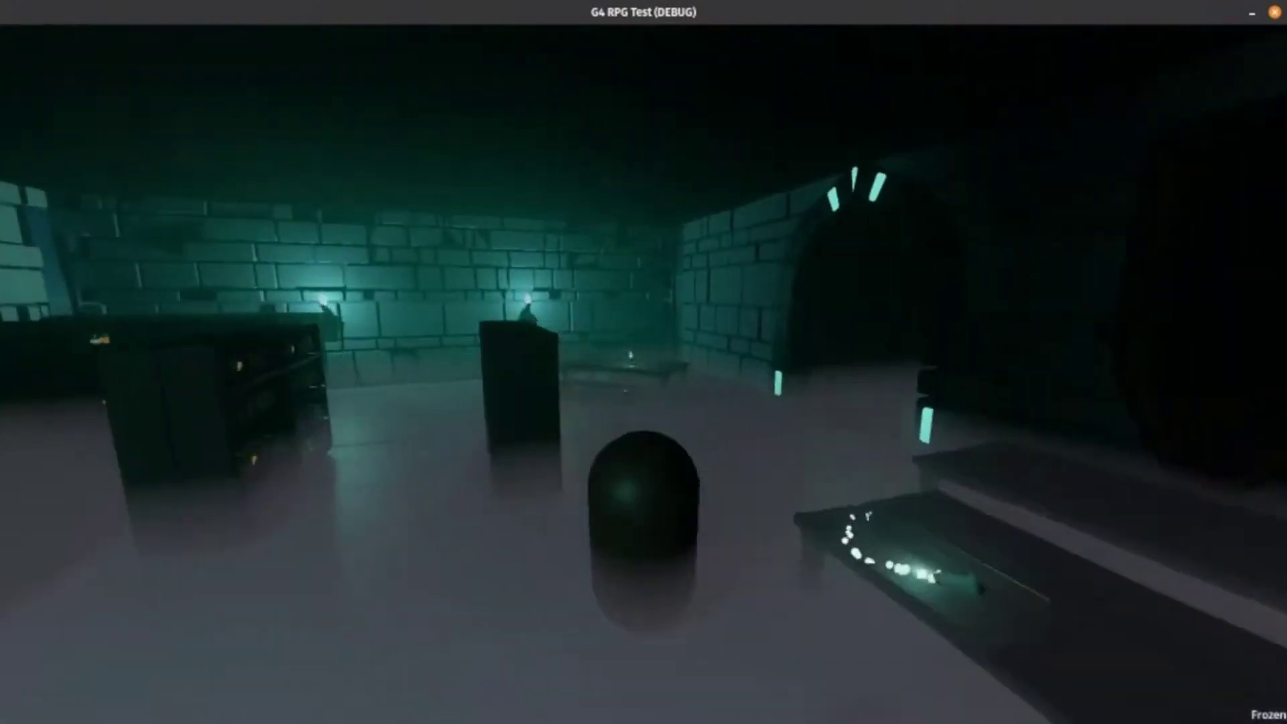
key("Right")
key("Left")
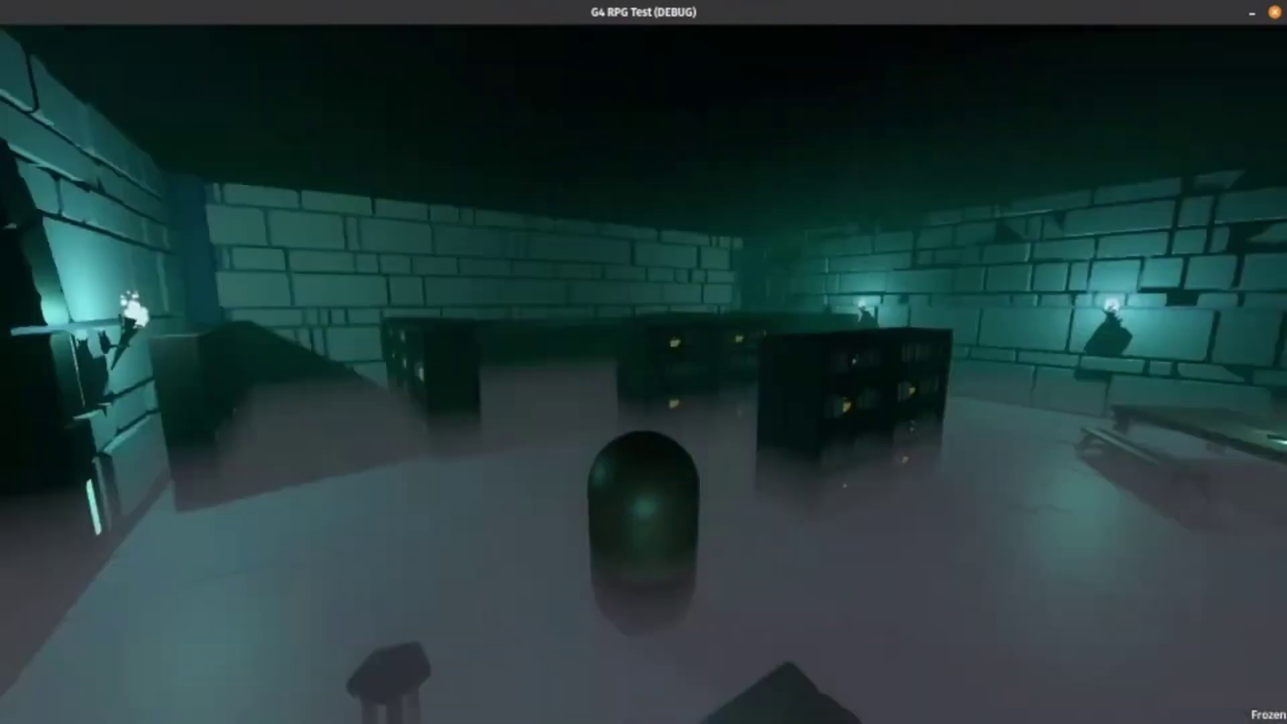
key("Left")
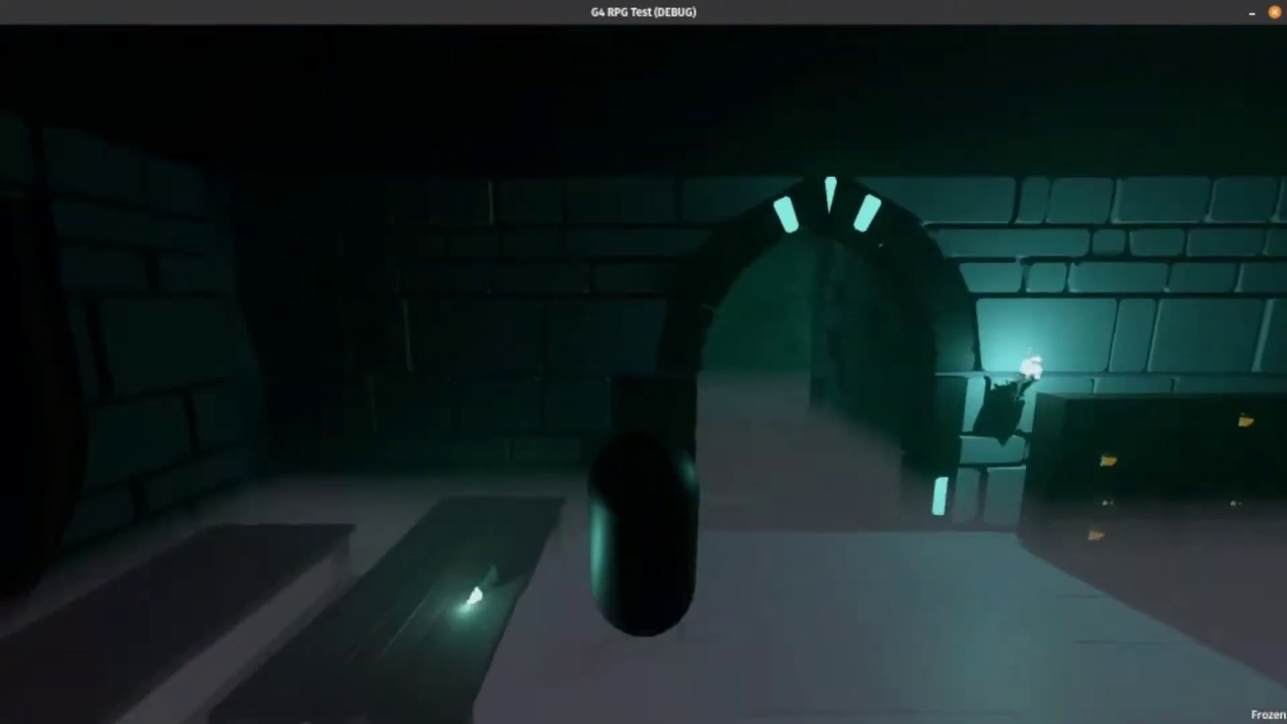
key("space")
key("space")
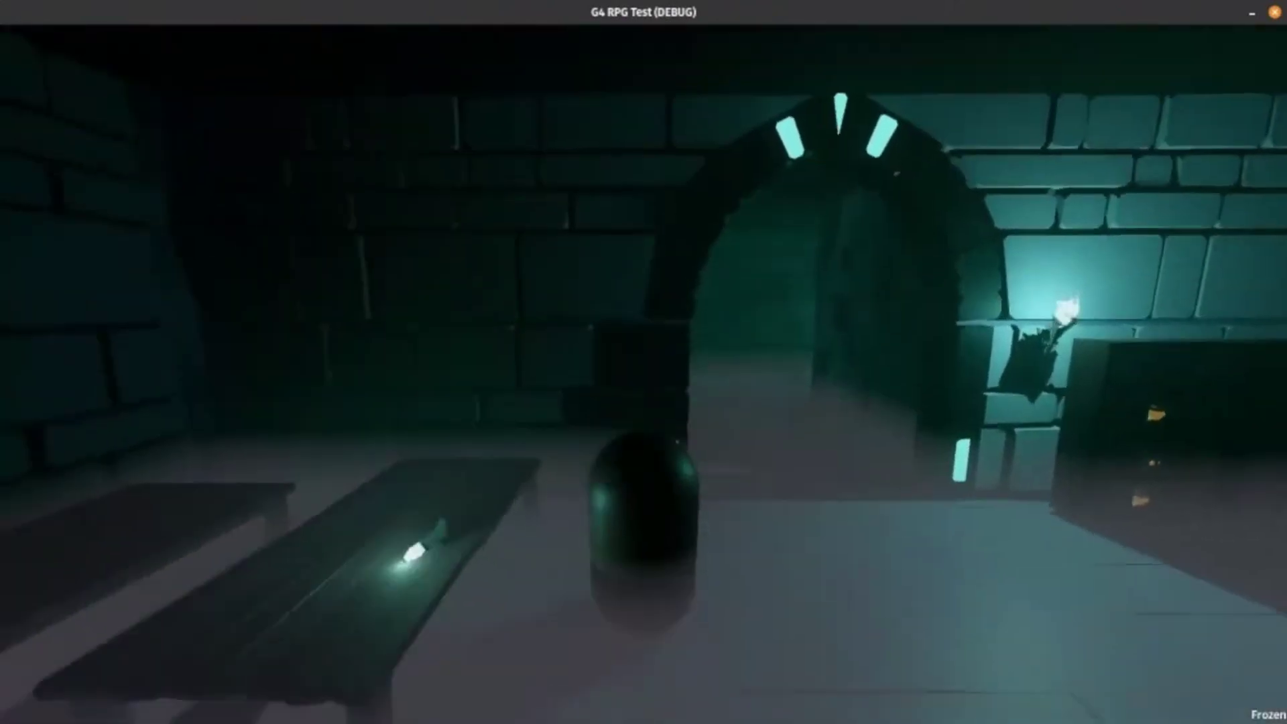
key("Down")
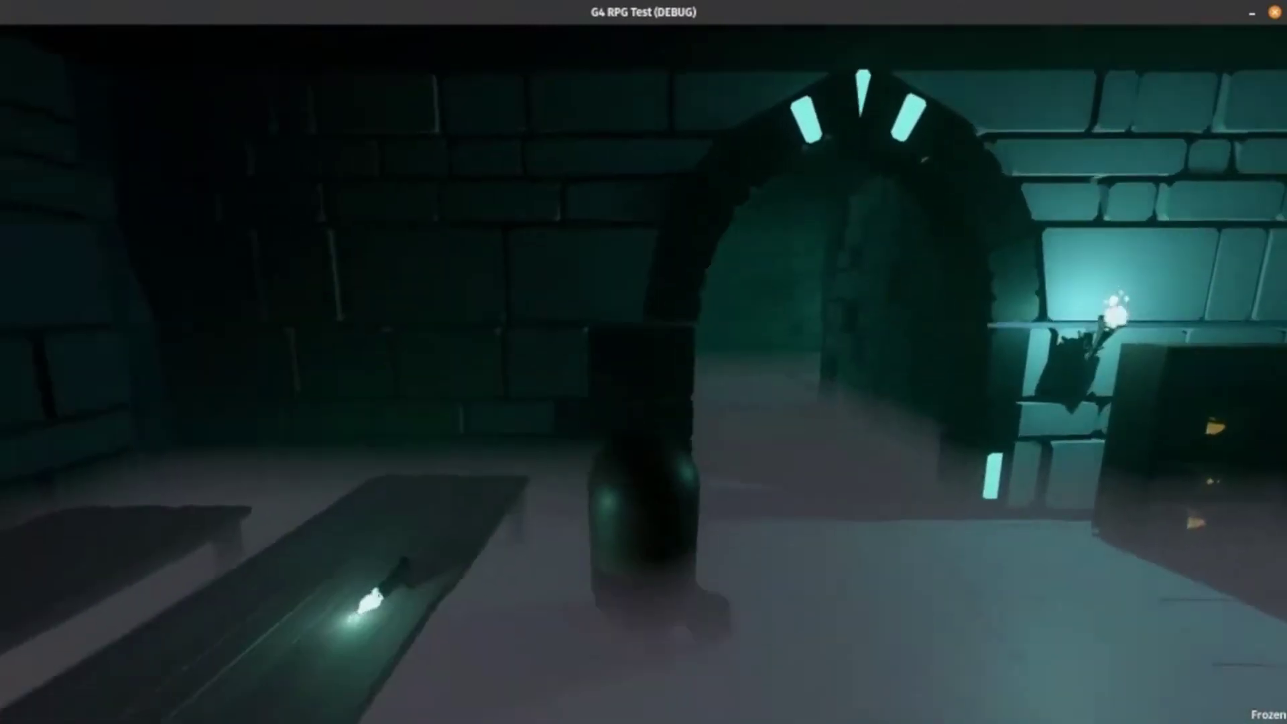
key("space")
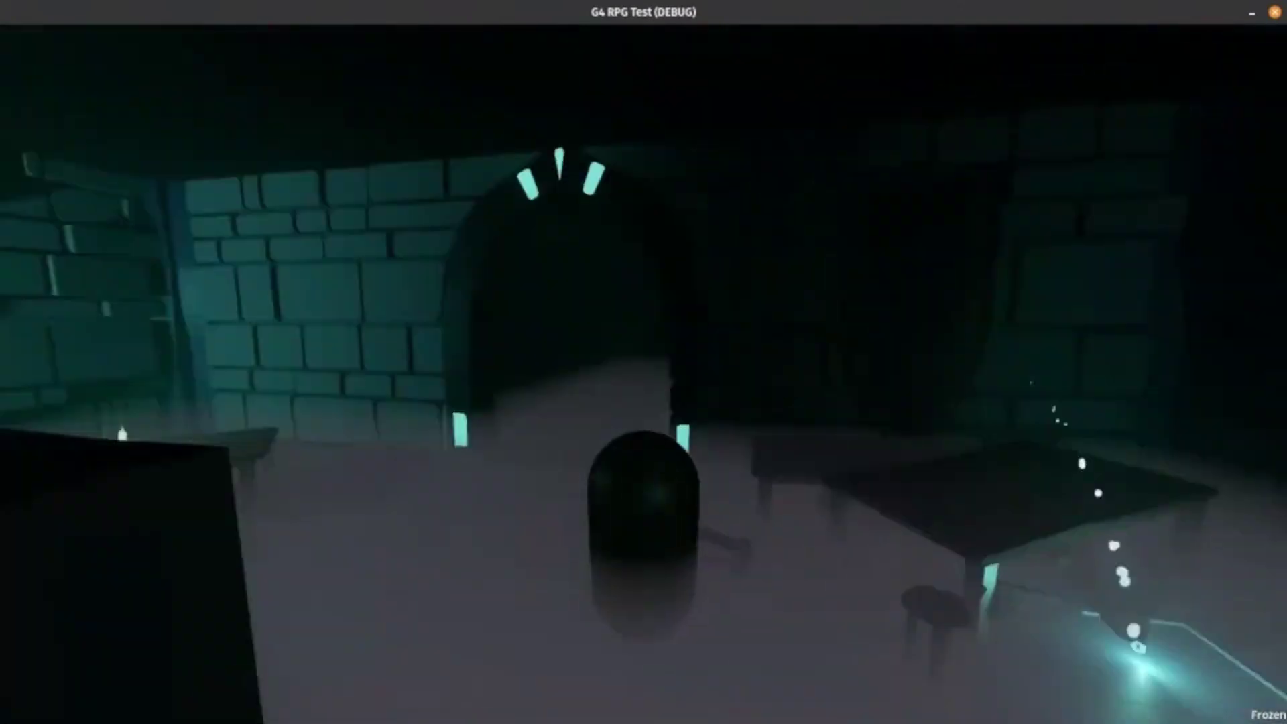
Leave the library with the carried light on and switch the game to the Desert environment in the corridor
key("w")
key("f")
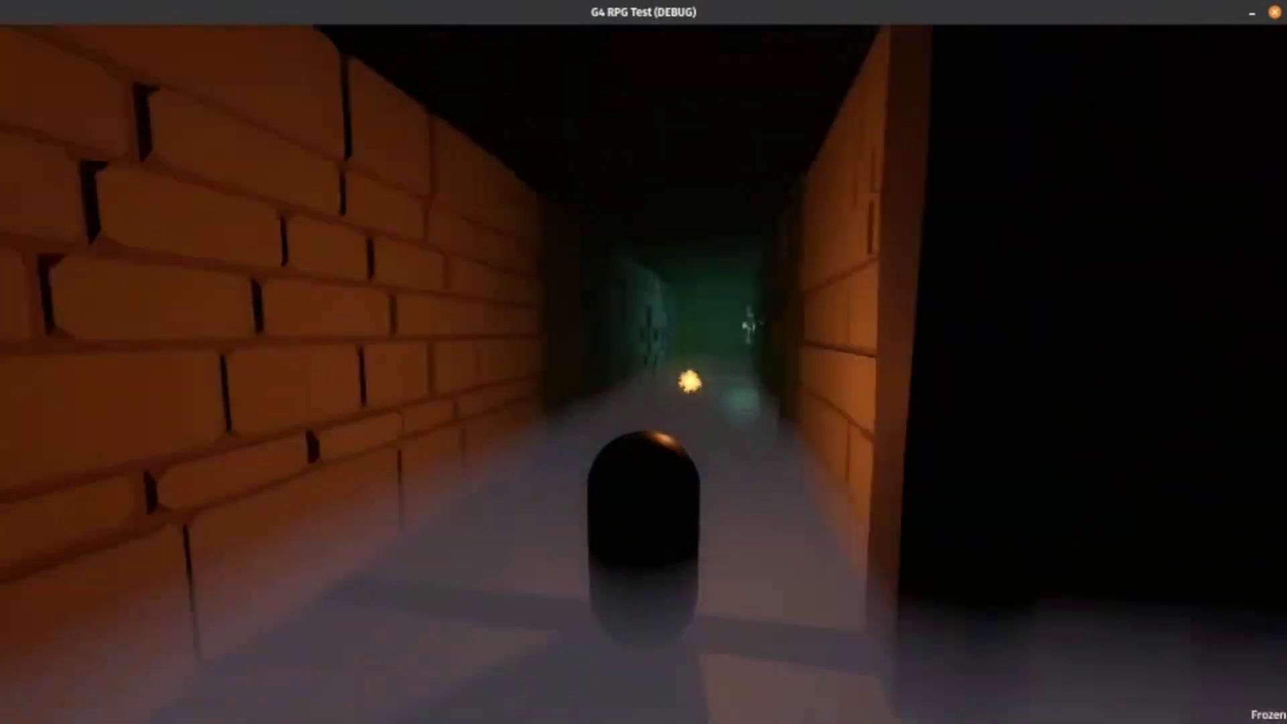
key("w")
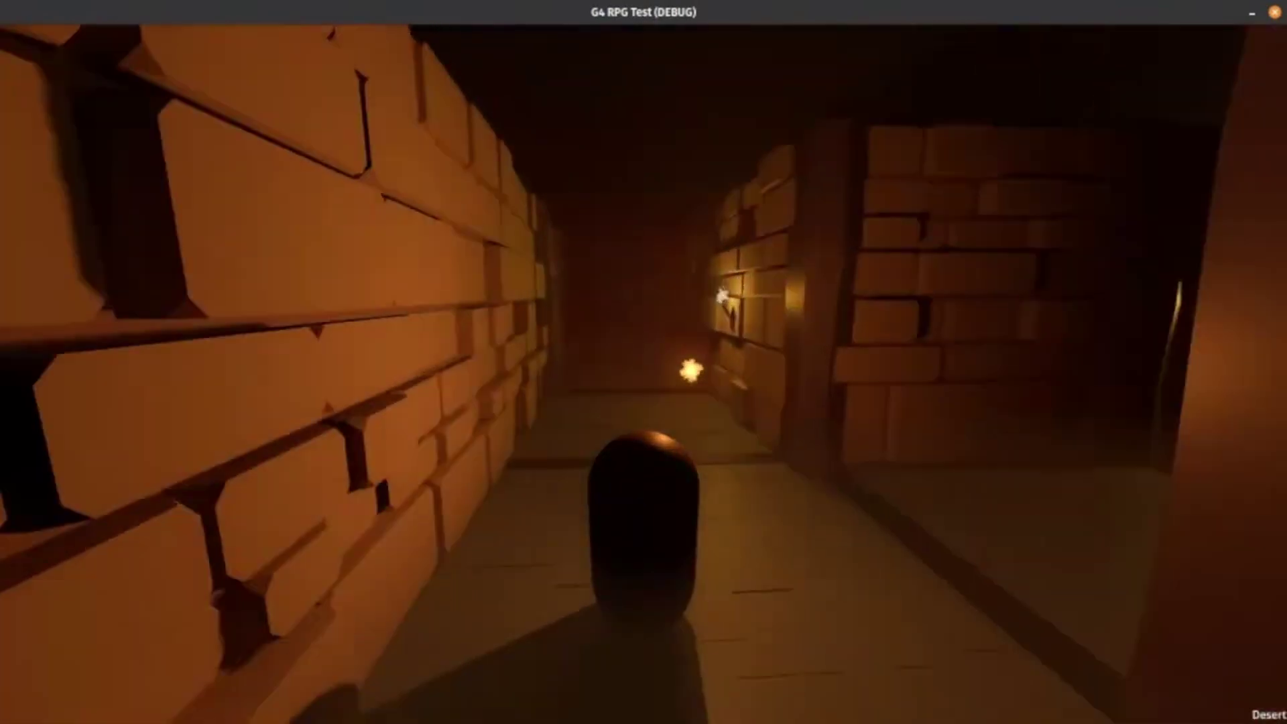
key("w")
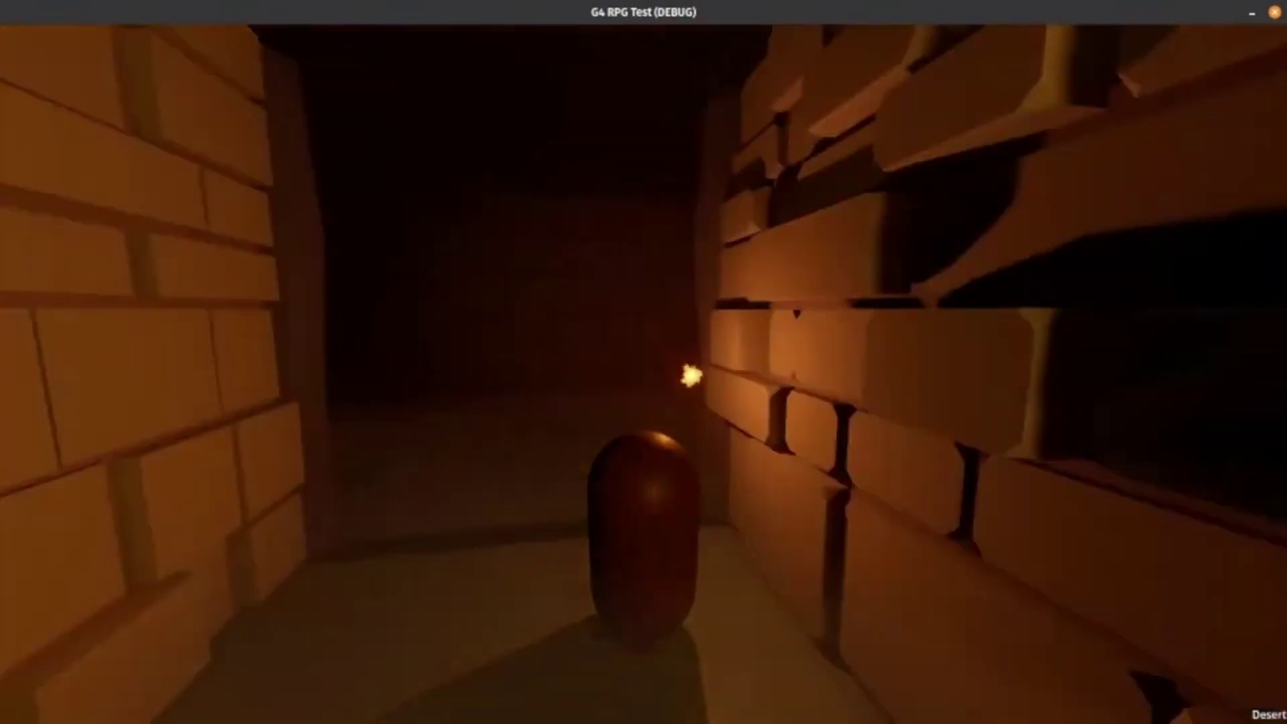
Pass through the glowing archway into the large furnished room to view it in the Desert environment
key("Right")
key("w")
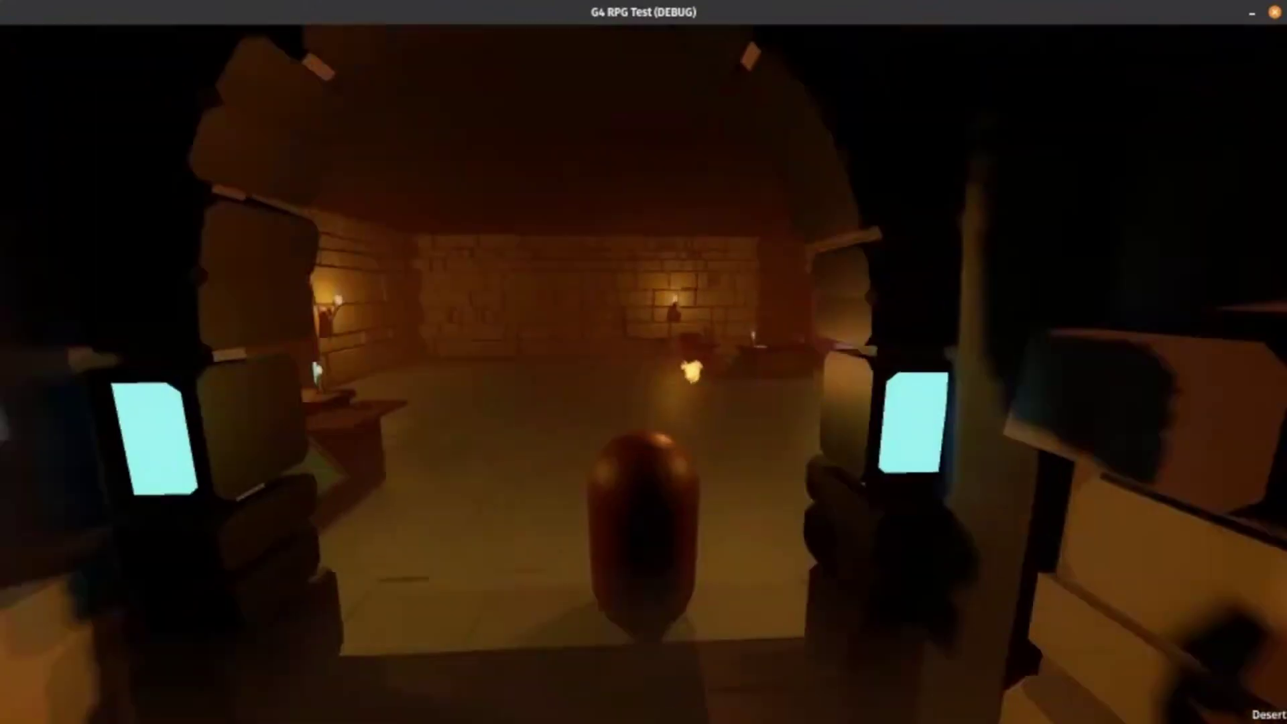
key("w")
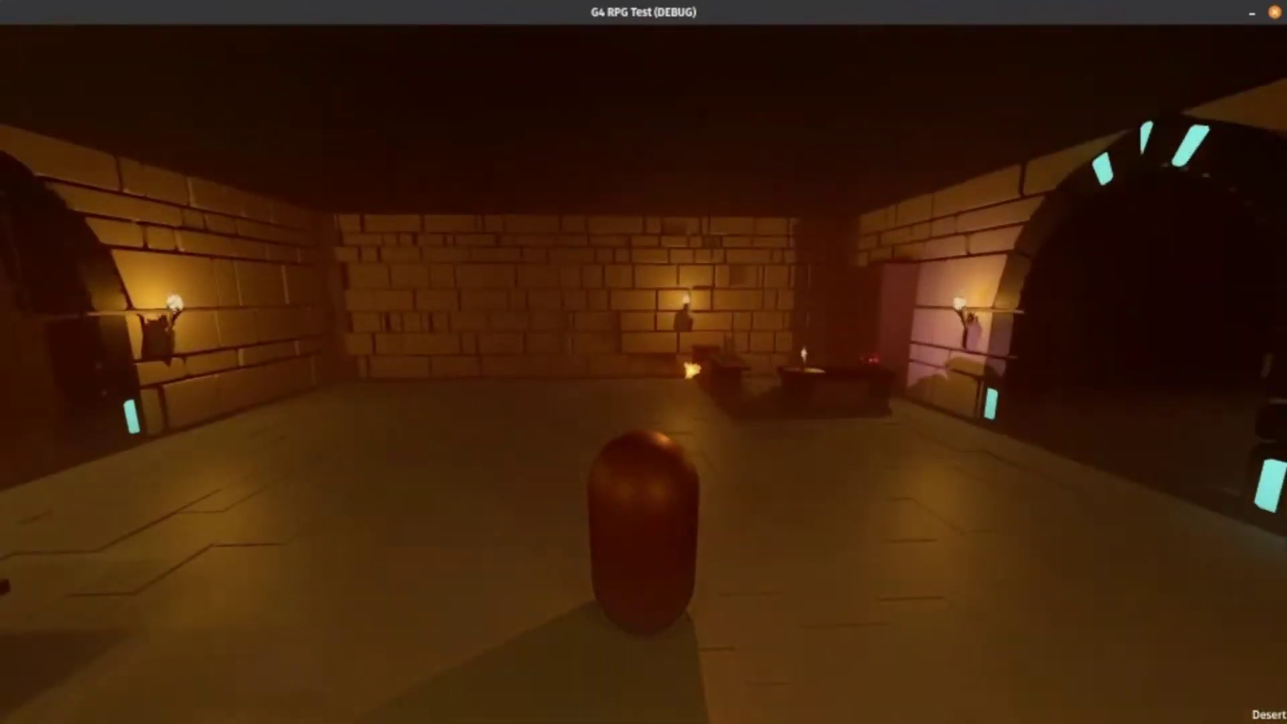